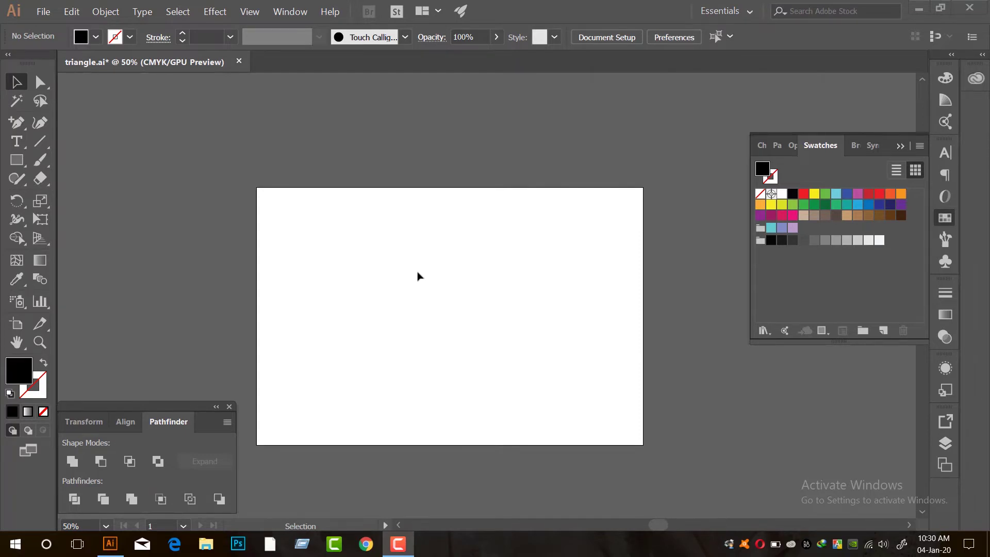
Step: Collapse the floating Swatches and Pathfinder groups to clear the view of the blank artboard
left_click(377, 281)
key("space")
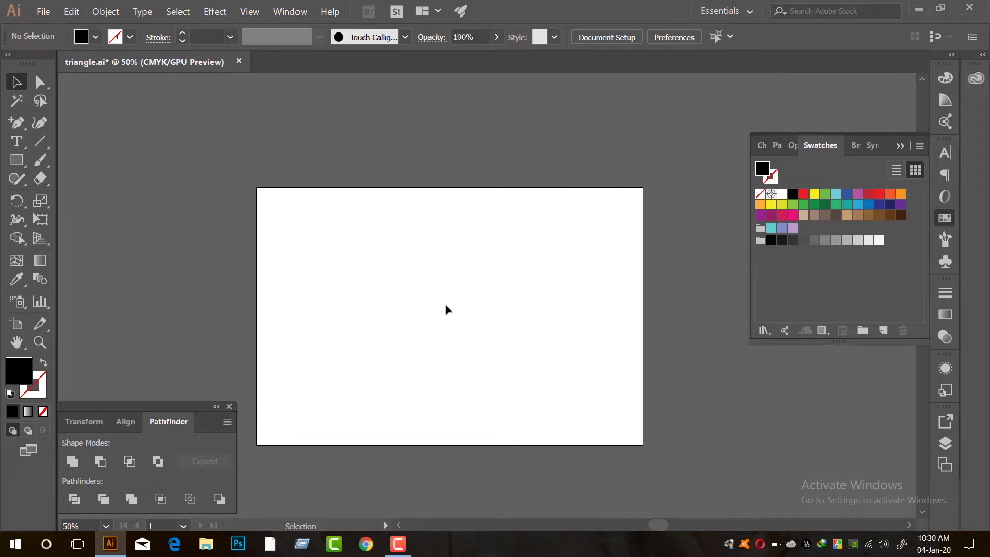
scroll(383, 326, "up", 1)
key("space")
left_click_drag(437, 328, 439, 299)
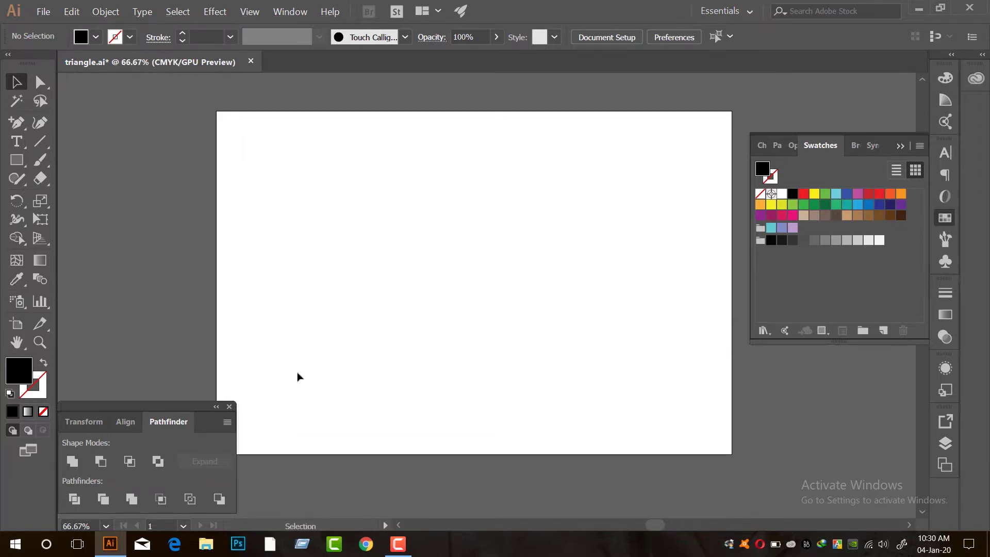
key("space")
left_click_drag(332, 321, 383, 344)
key("space")
left_click_drag(506, 316, 456, 308)
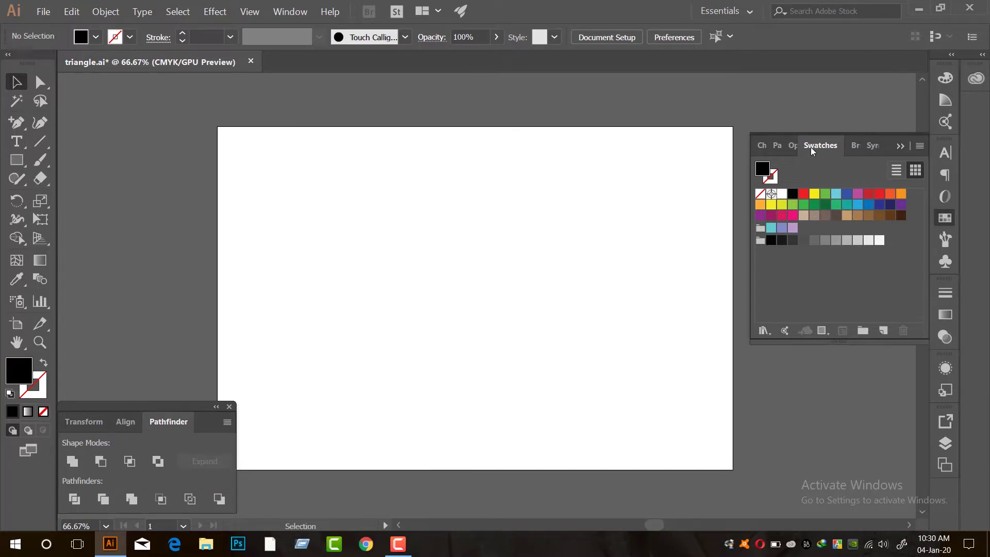
left_click(899, 144)
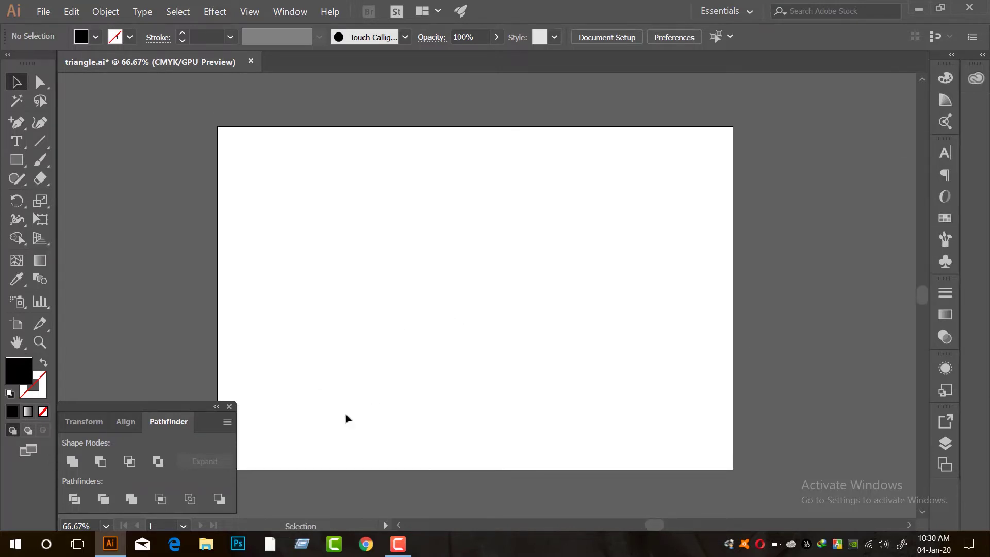
left_click(217, 407)
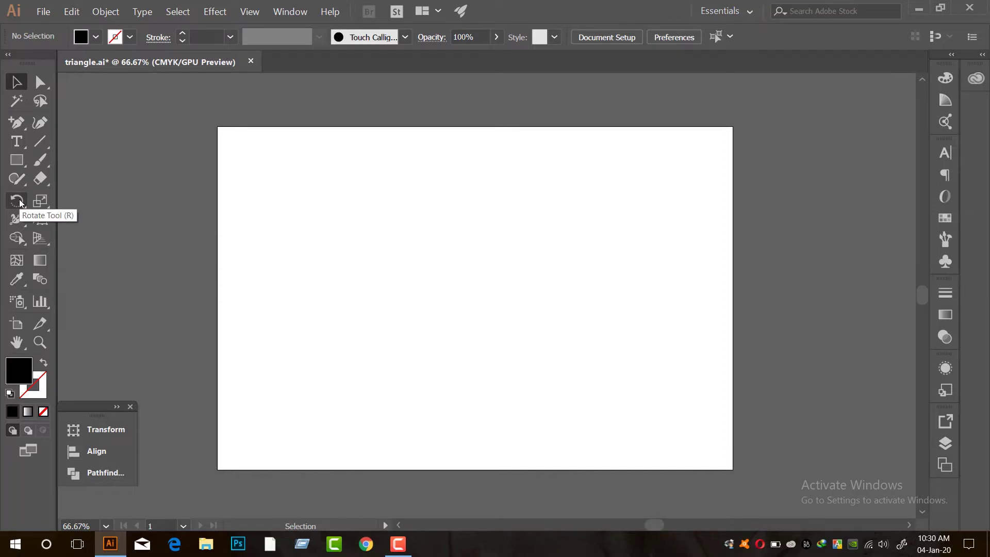
Step: Draw a black square with no stroke in the upper middle of the artboard using the Rectangle tool
left_click(18, 161)
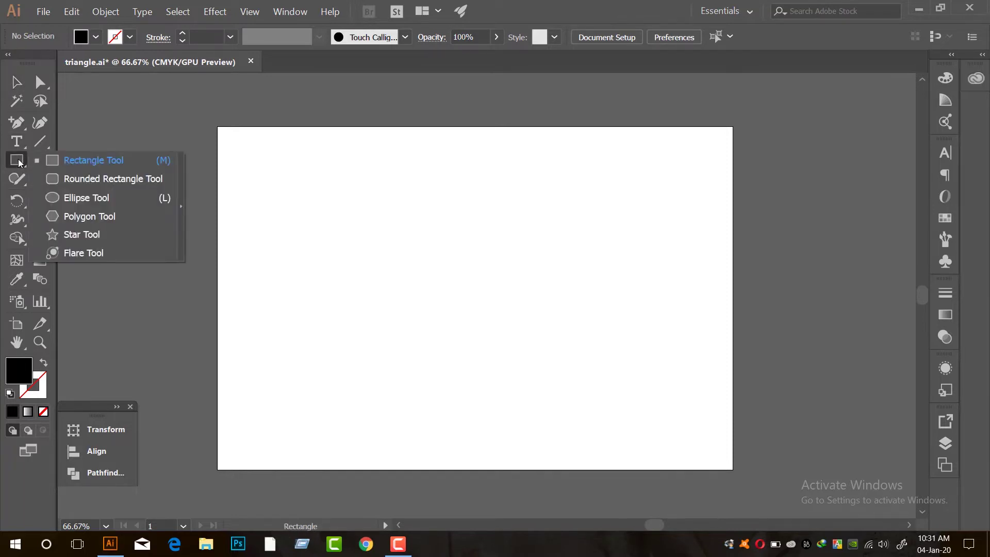
left_click(85, 160)
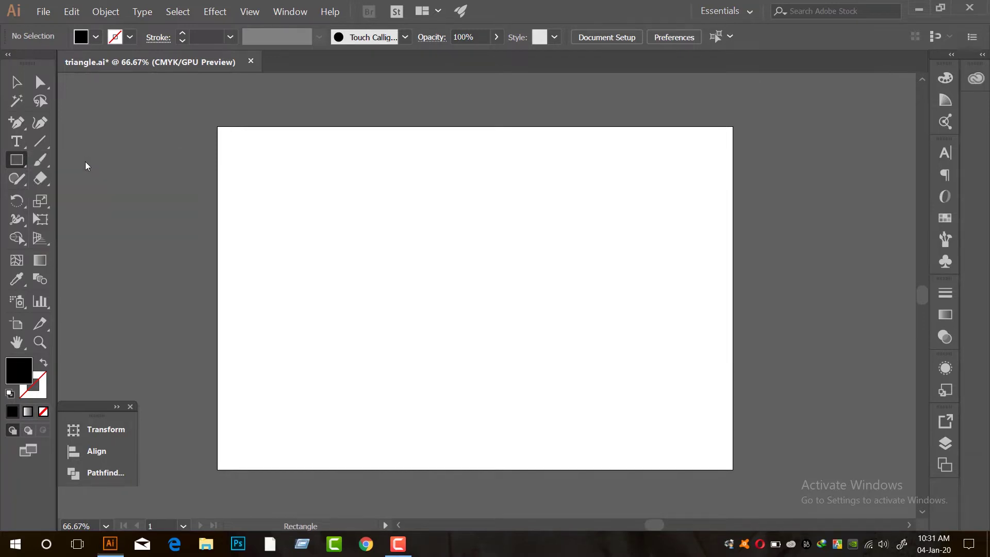
left_click_drag(451, 224, 519, 267)
scroll(473, 226, "up", 1)
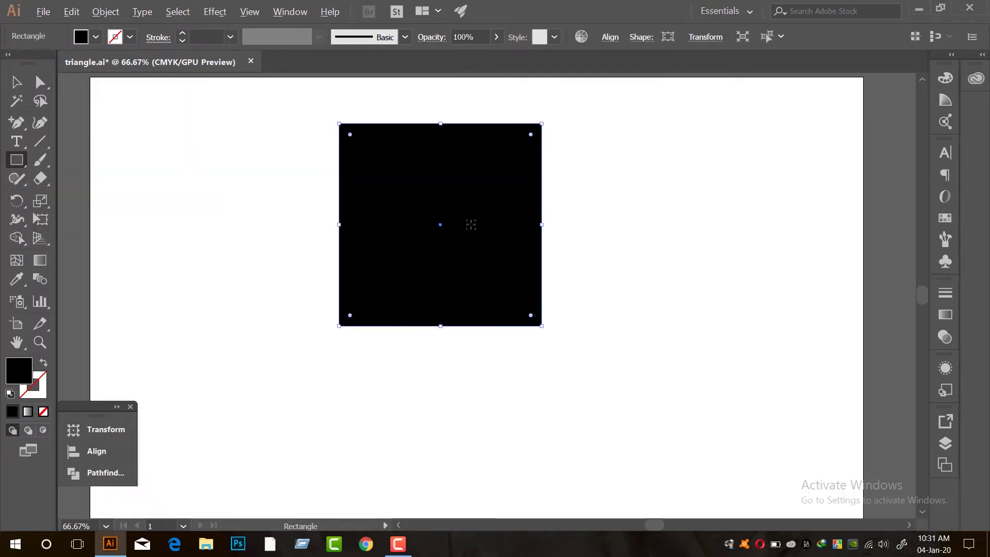
Step: Rotate the square 45 degrees into a diamond and move it down toward the middle of the artboard
left_click(17, 83)
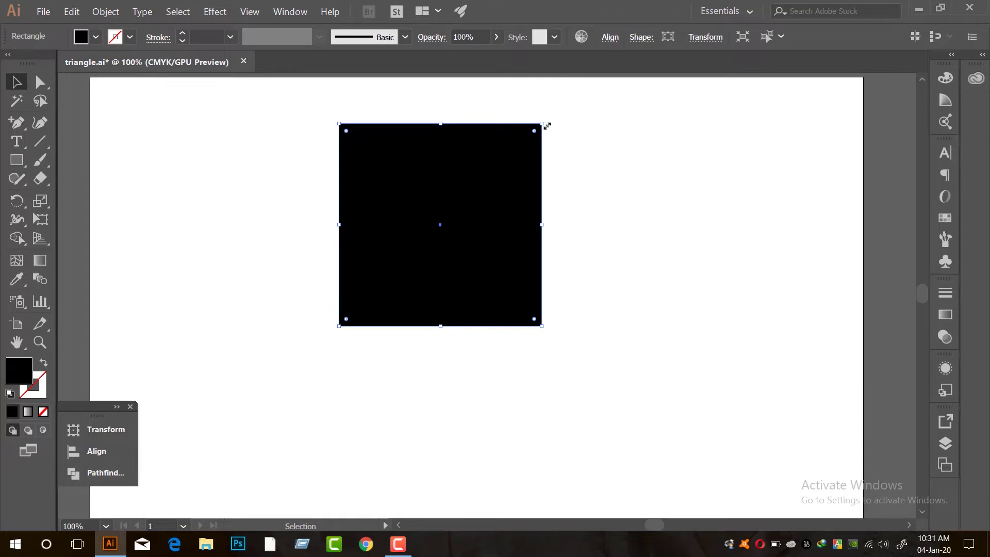
left_click_drag(547, 122, 582, 225)
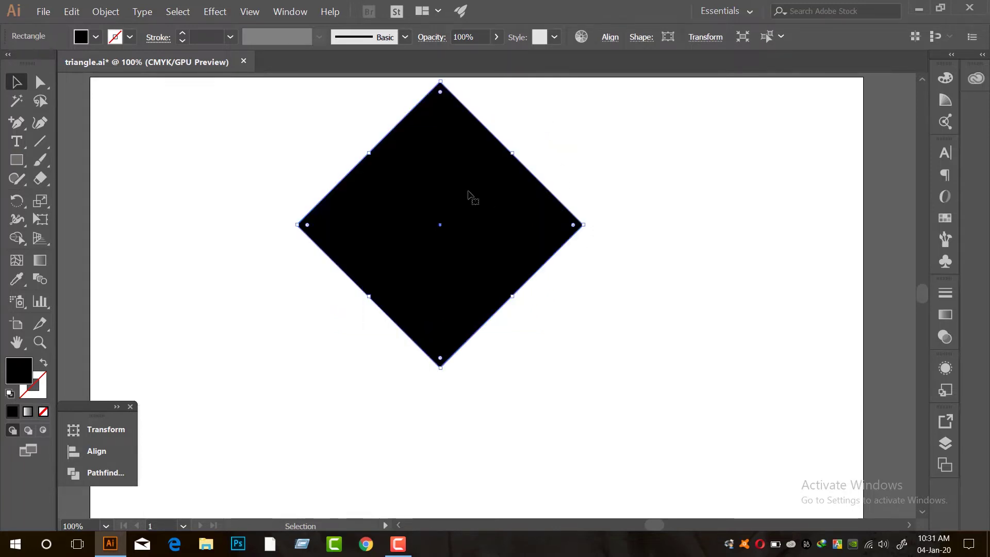
left_click_drag(453, 189, 492, 282)
left_click_drag(17, 161, 17, 161)
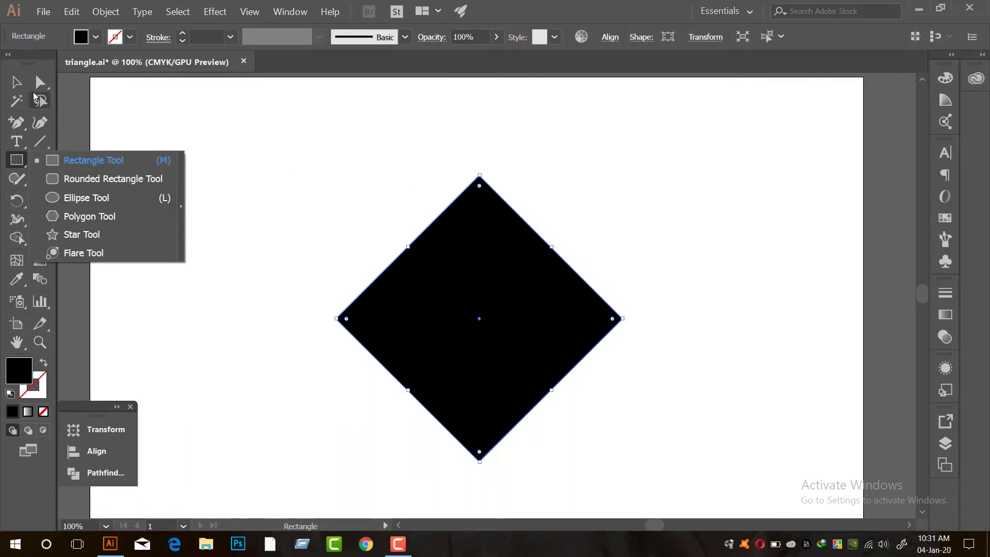
key("v")
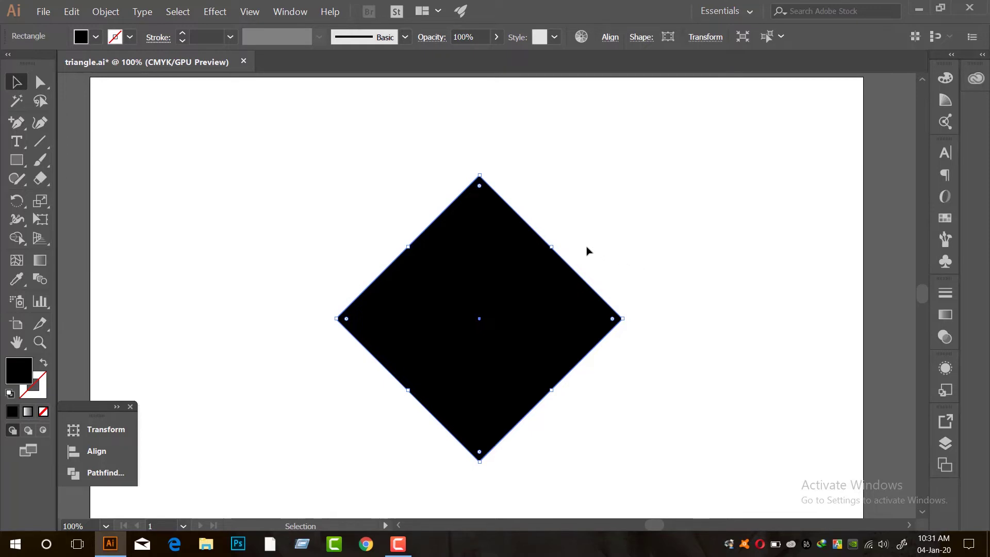
Step: Try stretching the diamond outward from its upper-right edge, and undo the stretch
left_click_drag(551, 246, 644, 201)
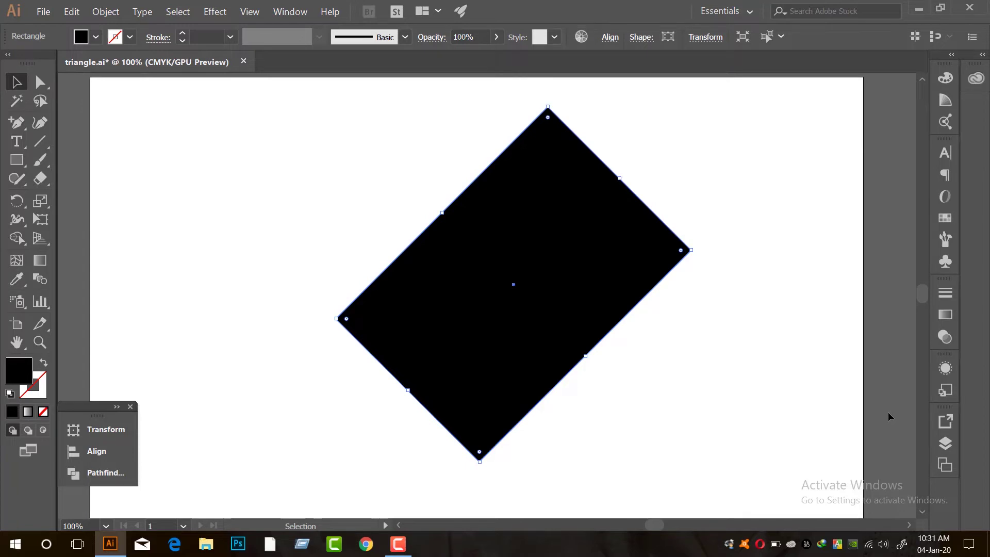
key("ctrl+z")
left_click(662, 269)
Step: Move the diamond slightly right and down on the artboard and deselect it
left_click_drag(551, 281, 596, 292)
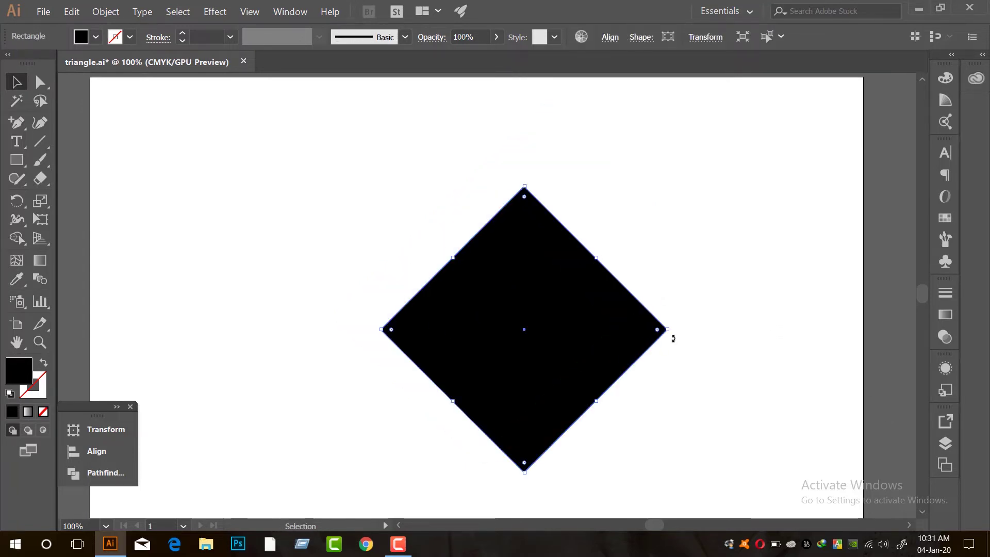
mouse_move(673, 324)
left_mouse_down()
mouse_move(525, 210)
mouse_move(591, 223)
mouse_move(662, 326)
left_mouse_up()
left_click(694, 269)
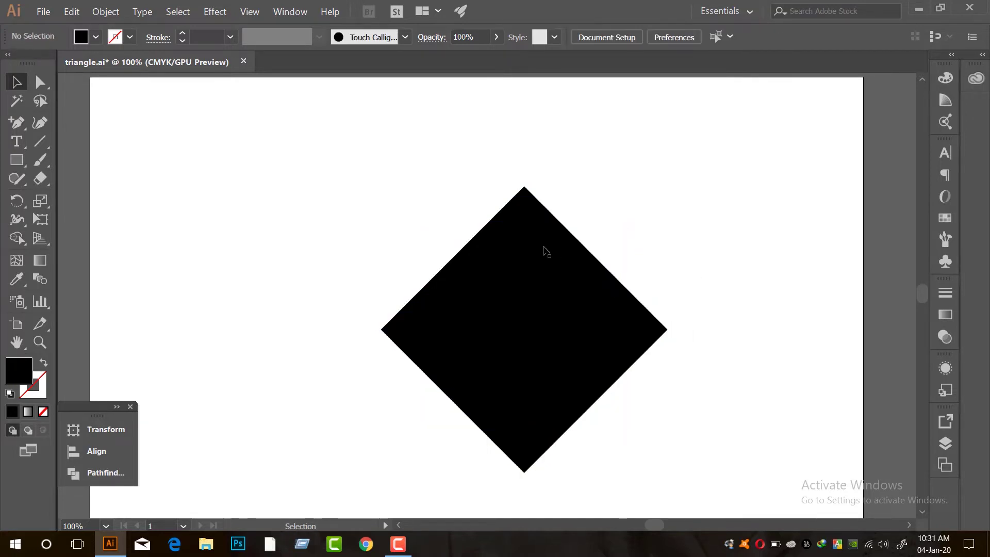
Step: Remove the diamond's top corner with the Delete Anchor Point tool to leave a downward-pointing triangle
left_click(544, 250)
left_click(11, 123)
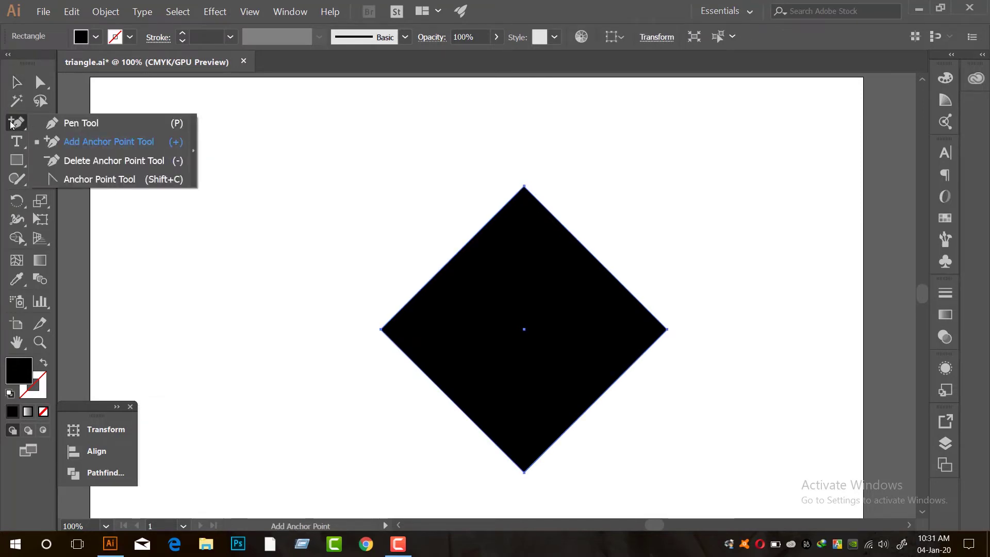
left_click(81, 163)
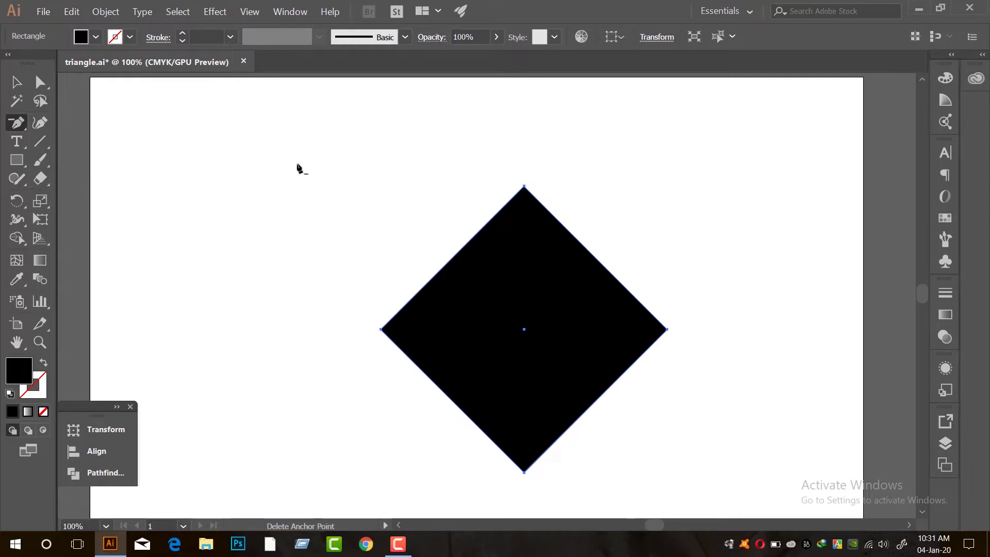
left_click(524, 186)
key("v")
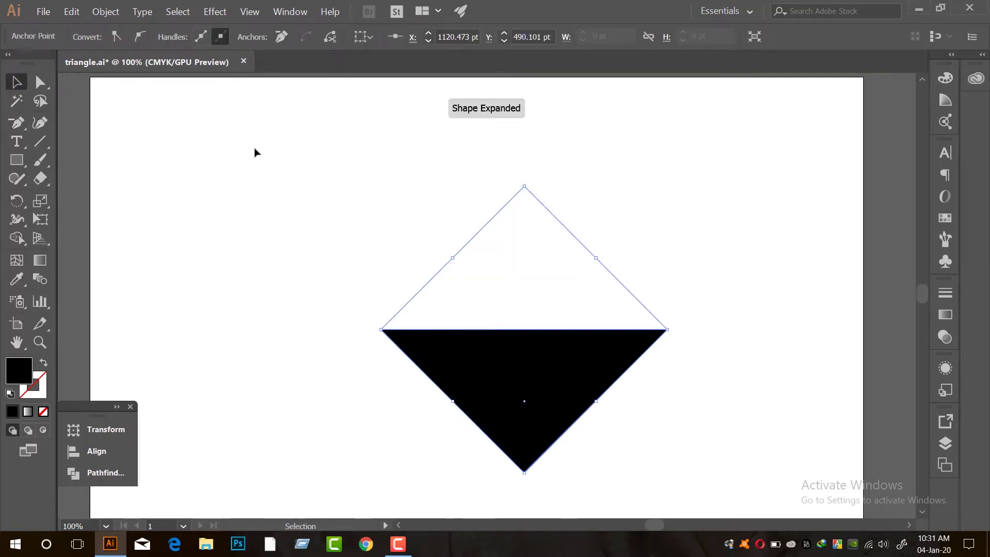
left_click(254, 152)
Step: Move the triangle up toward the middle of the artboard
left_click_drag(568, 371, 546, 287)
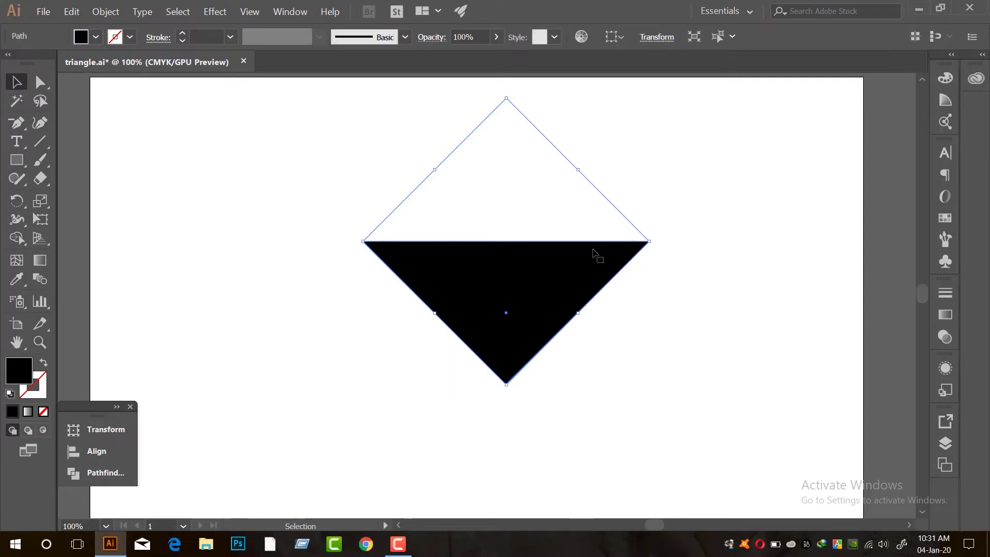
left_click(616, 337)
left_click_drag(495, 280, 493, 280)
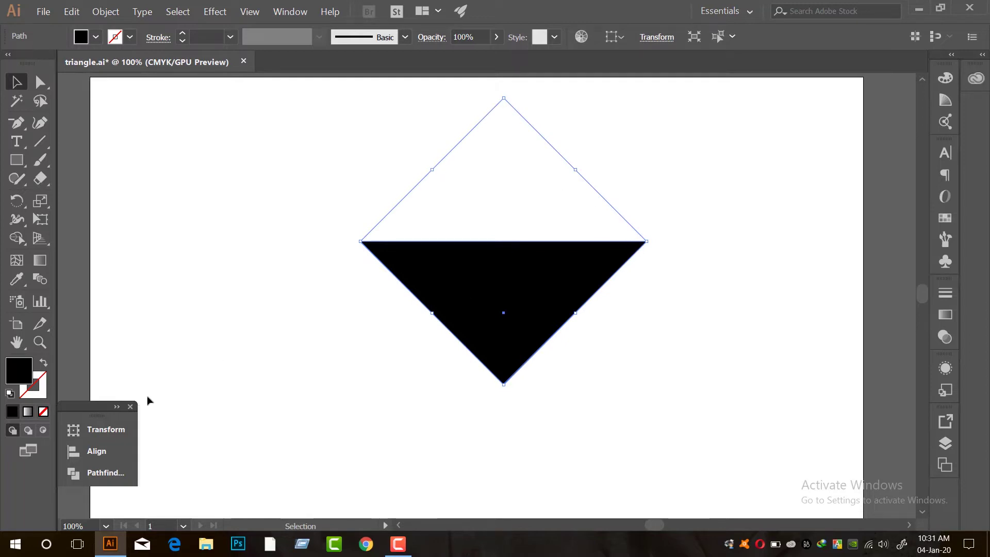
Step: Apply Pathfinder Unite to the triangle to reset its bounding box, and narrow it about its centre to roughly half its width
left_click(112, 410)
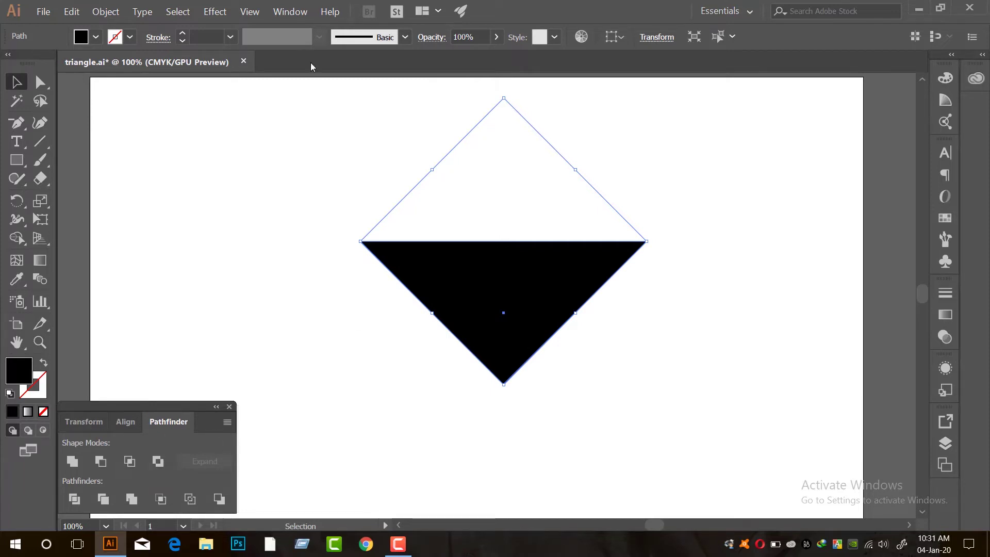
left_click(290, 12)
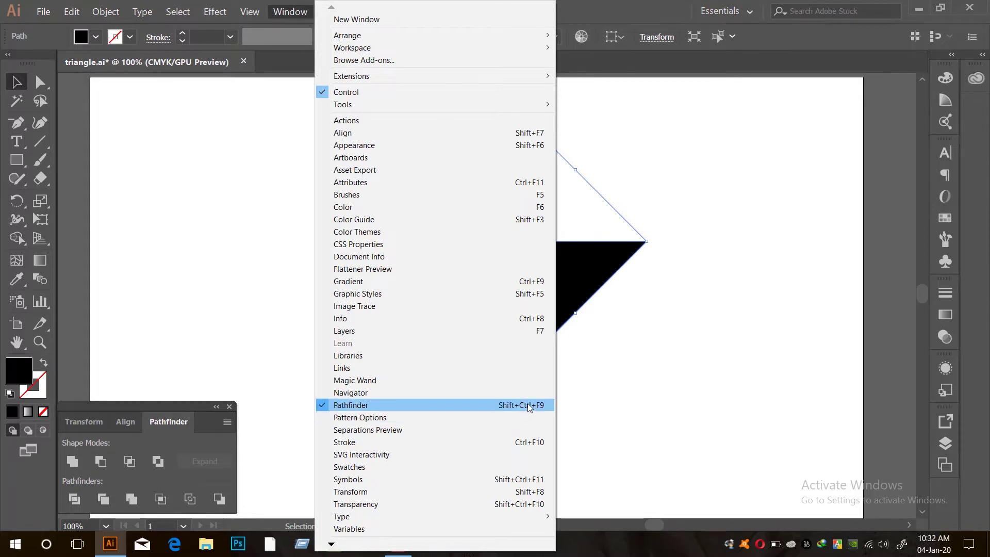
left_click(282, 108)
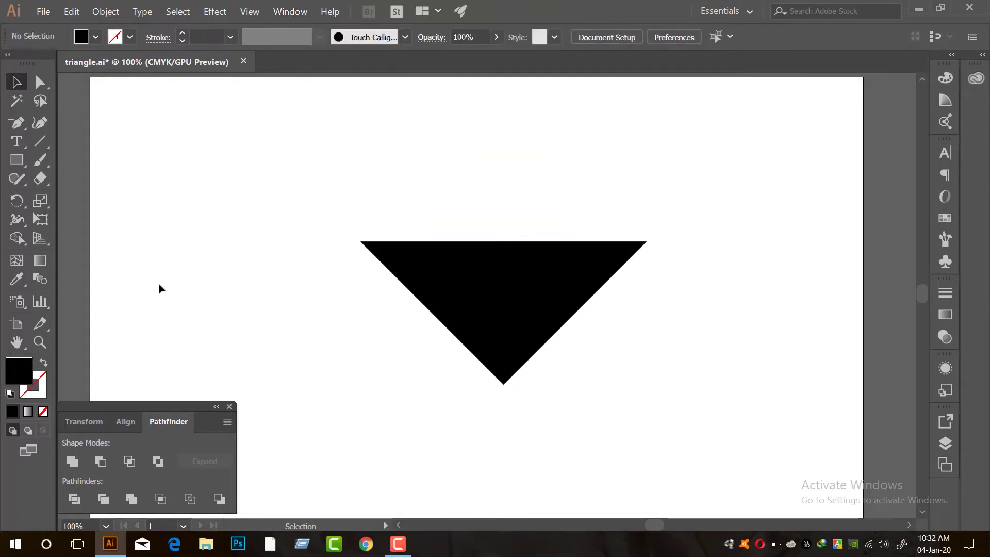
left_click(473, 290)
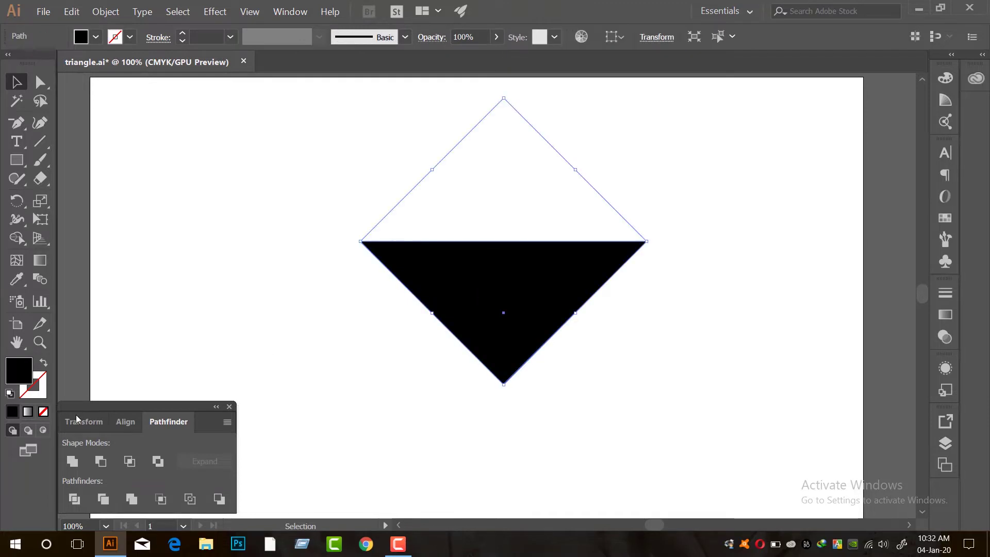
left_click(77, 462)
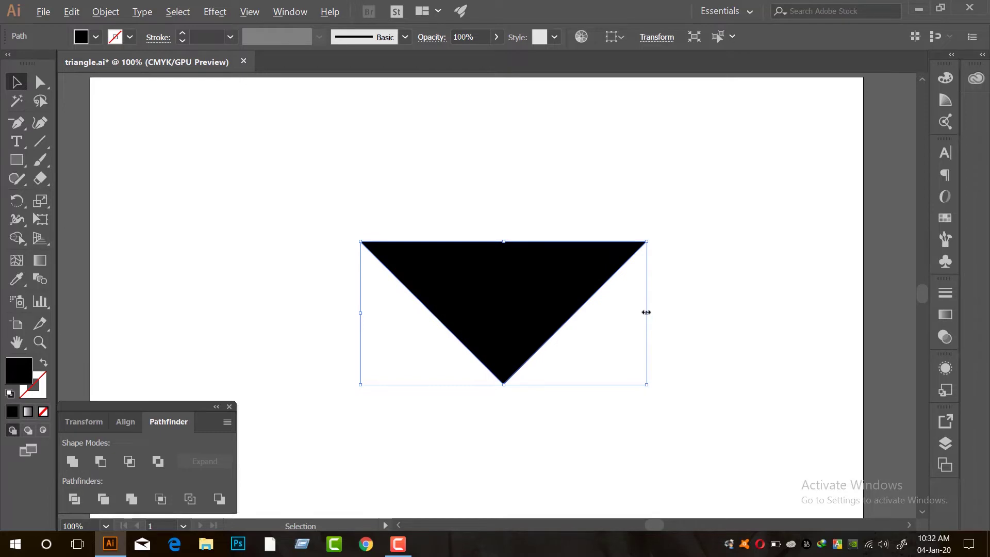
left_click_drag(646, 313, 577, 310)
left_click(601, 305)
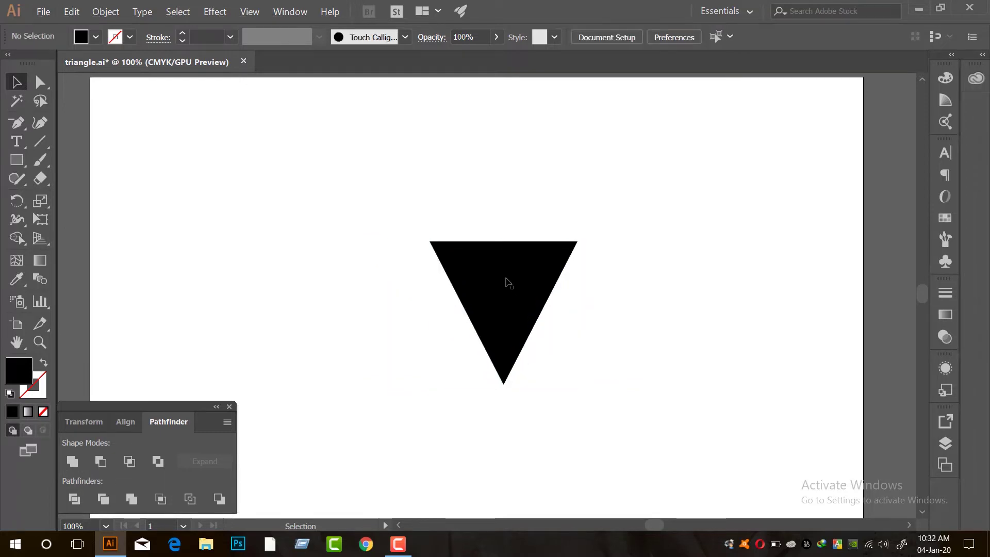
Step: Add an anchor point at the middle of the triangle's top edge with the Add Anchor Point tool
scroll(506, 278, "up", 1)
left_click(505, 278)
left_click(10, 128)
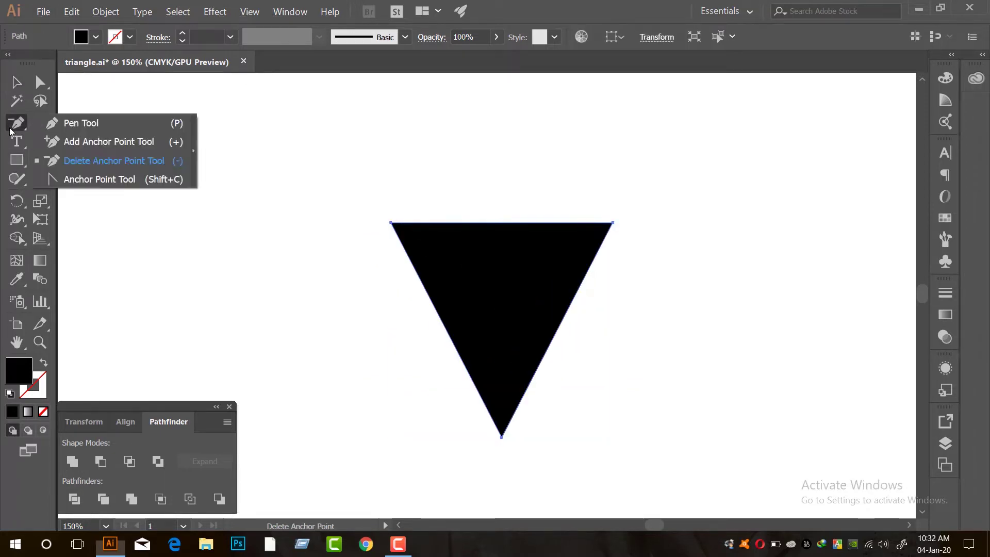
left_click(123, 143)
key("ctrl")
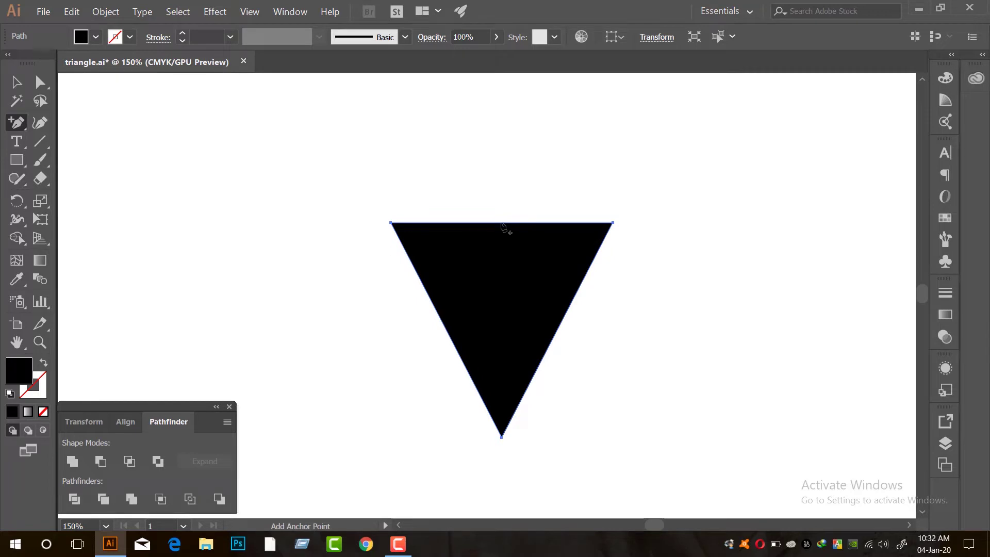
left_click(500, 223)
key("ctrl")
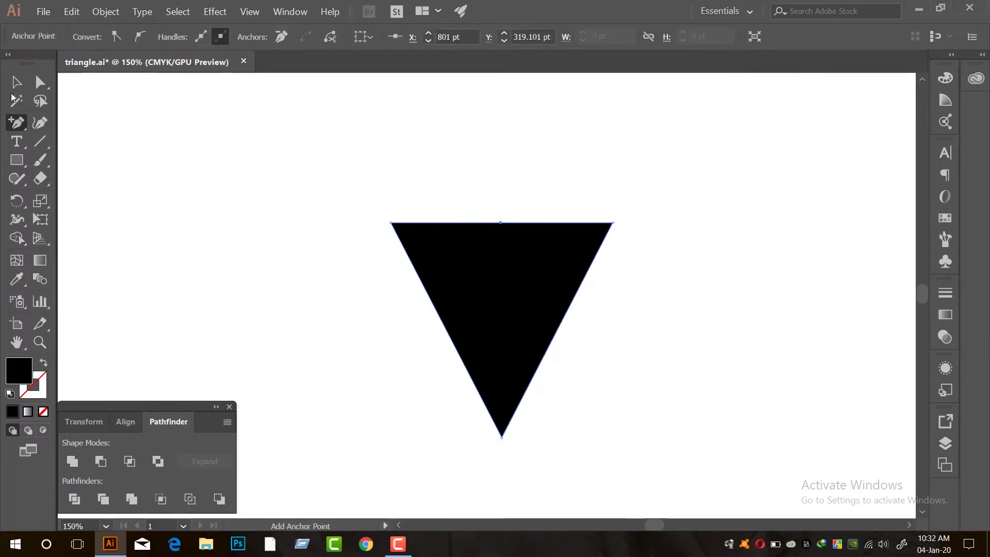
Step: Move the anchor at the middle of the triangle's top edge straight down 60 pt to form a notch
left_click(16, 83)
left_click(238, 141)
left_click(500, 222, "ctrl")
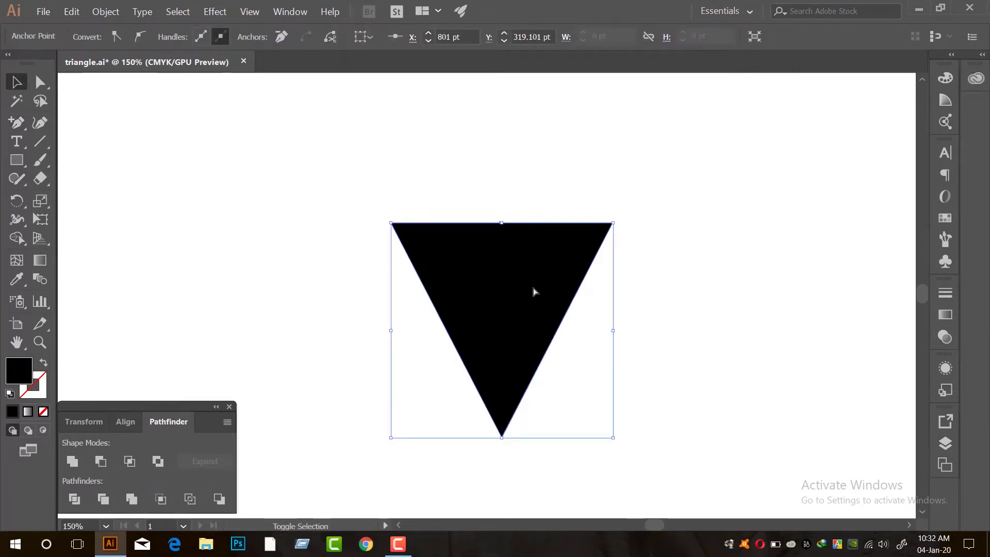
key("shift+Down")
key("shift+Down")
key("shift+Down")
key("shift+Down")
key("shift+Down")
key("shift+Down")
key("shift+Down")
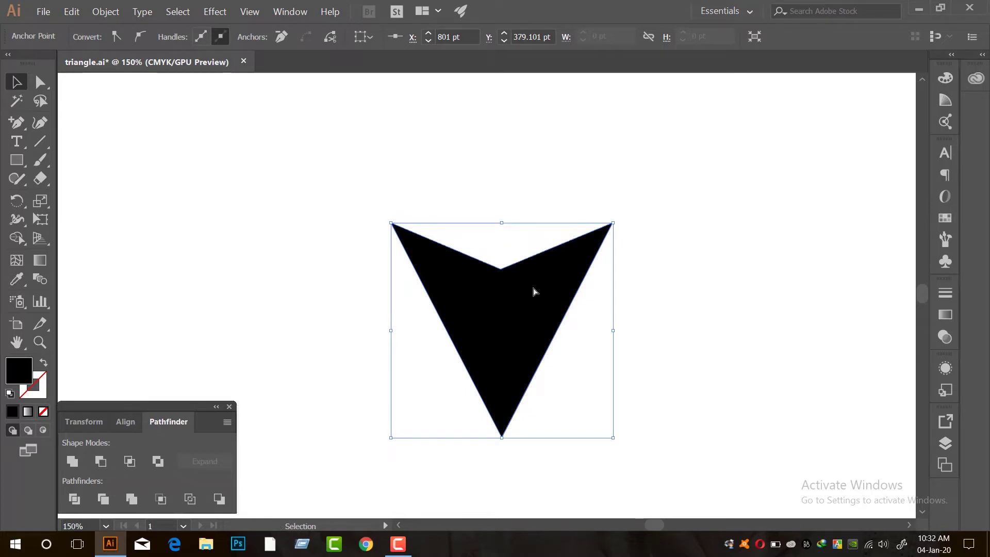
left_click(624, 298)
Step: Round all corners of the notched triangle together, including the inner notch, using the live corner widgets
left_click(532, 298)
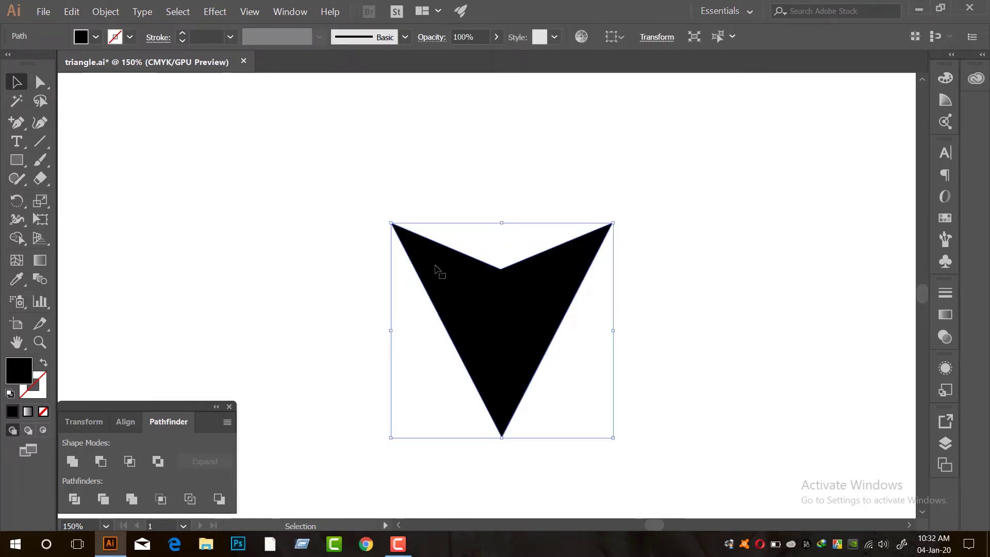
key("ctrl")
left_click(460, 238)
left_click(466, 270)
scroll(365, 233, "up", 1)
key("ctrl")
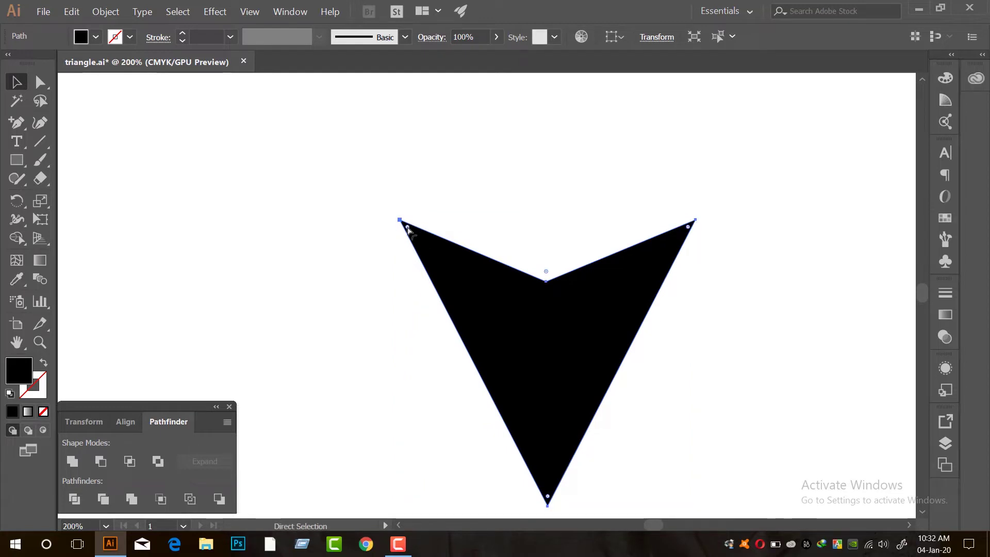
left_click_drag(407, 228, 433, 256)
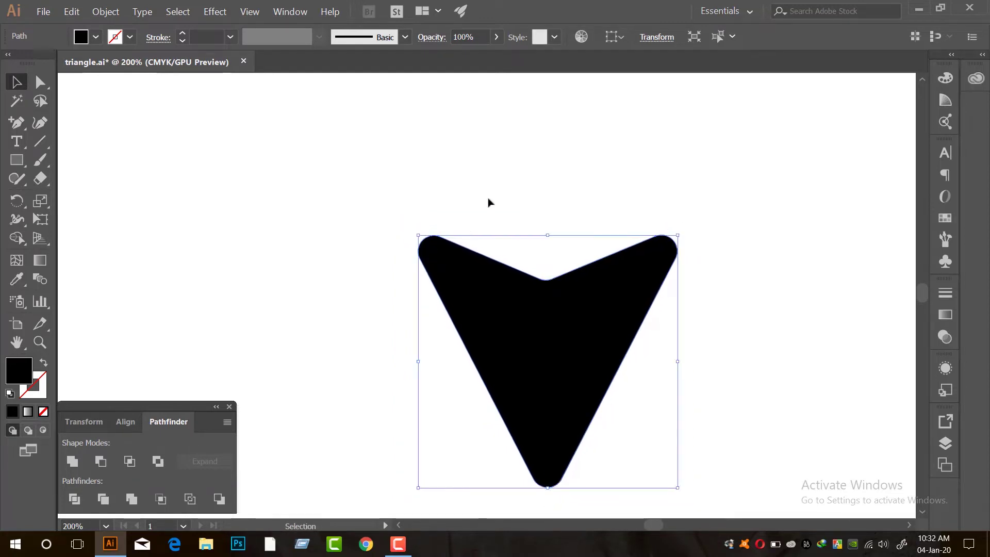
left_click(488, 202)
Step: Narrow the rounded arrowhead about its centre to roughly three quarters of its width, keeping its height
key("space")
left_click_drag(554, 227, 526, 201)
left_click(573, 278)
left_click_drag(649, 335, 619, 333)
left_click(658, 305)
key("space")
left_click_drag(658, 304, 665, 252)
left_click(542, 221)
scroll(530, 197, "up", 1)
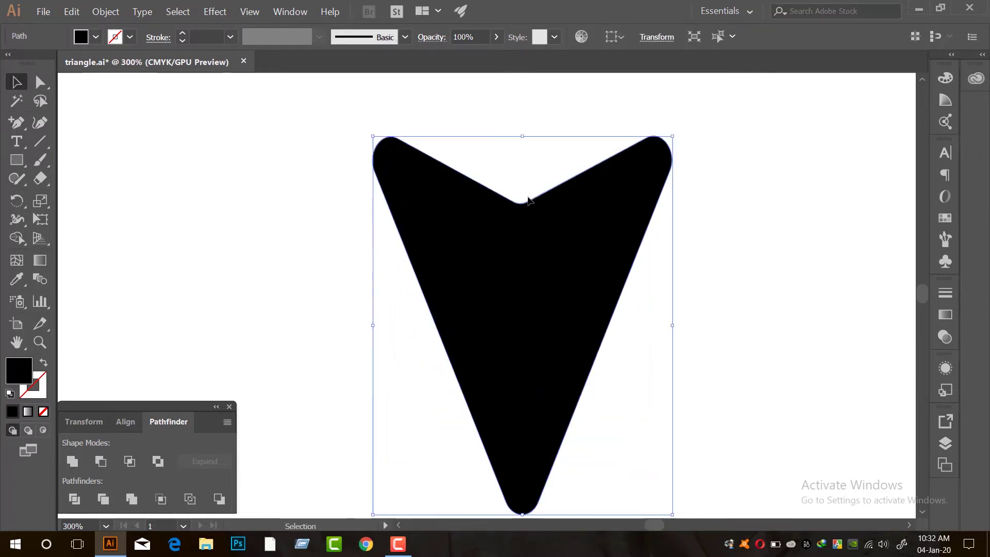
Step: Increase the corner radius of the arrowhead's inner notch so it becomes a wide smooth curve, leaving the outer corners alone
key("ctrl")
left_click_drag(522, 189, 522, 72)
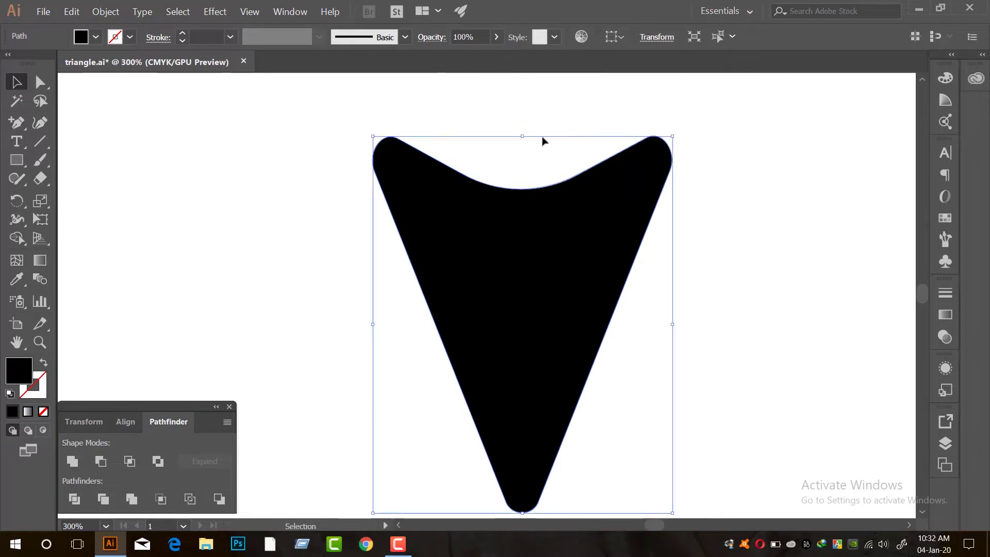
left_click(564, 139)
key("space")
left_click_drag(566, 140, 529, 181)
scroll(684, 190, "down", 3)
key("space")
left_click_drag(657, 218, 594, 226)
left_click(579, 229)
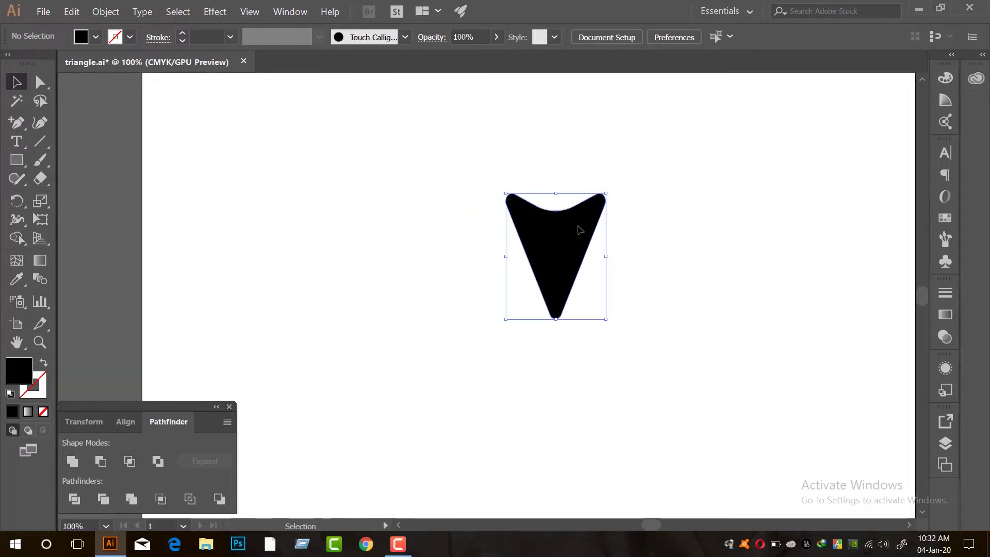
key("ctrl")
left_click(641, 231)
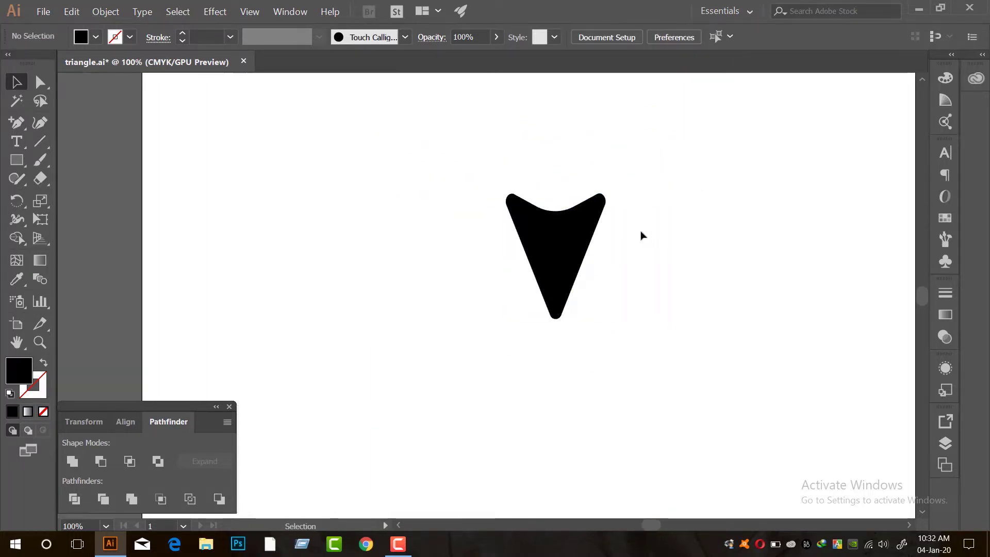
Step: Swap the arrowhead's black fill to its stroke and set the stroke weight to 20 pt
scroll(640, 231, "down", 1)
scroll(609, 226, "up", 2)
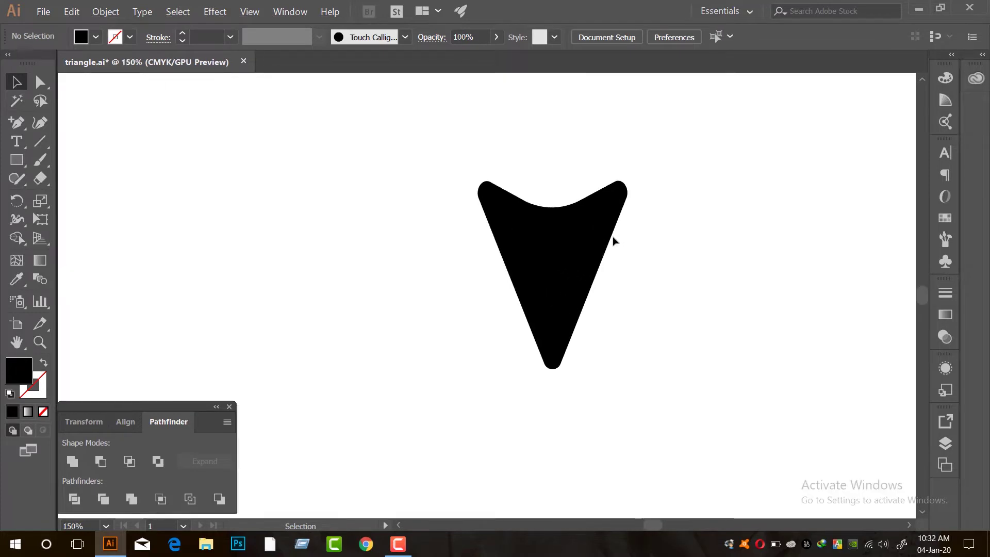
left_click(543, 225)
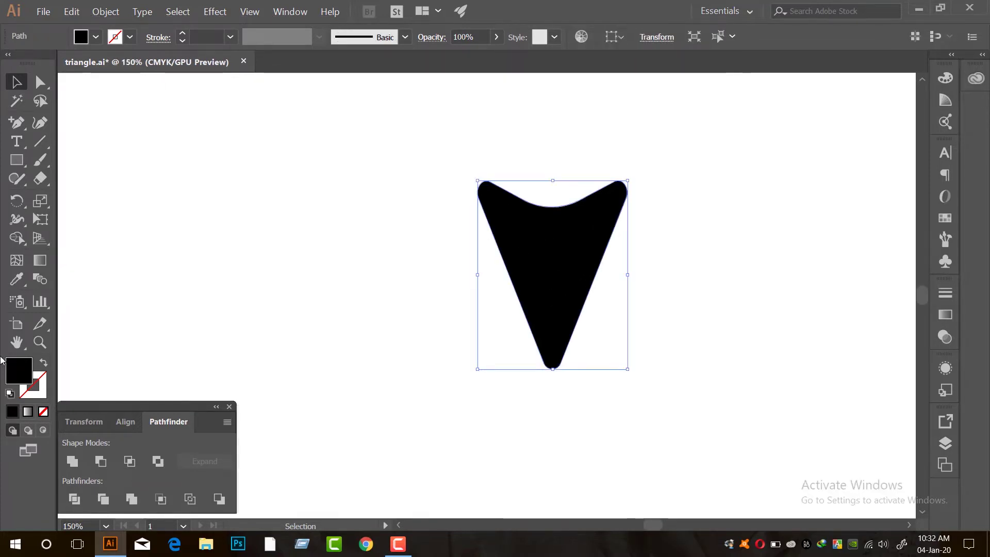
left_click(44, 363)
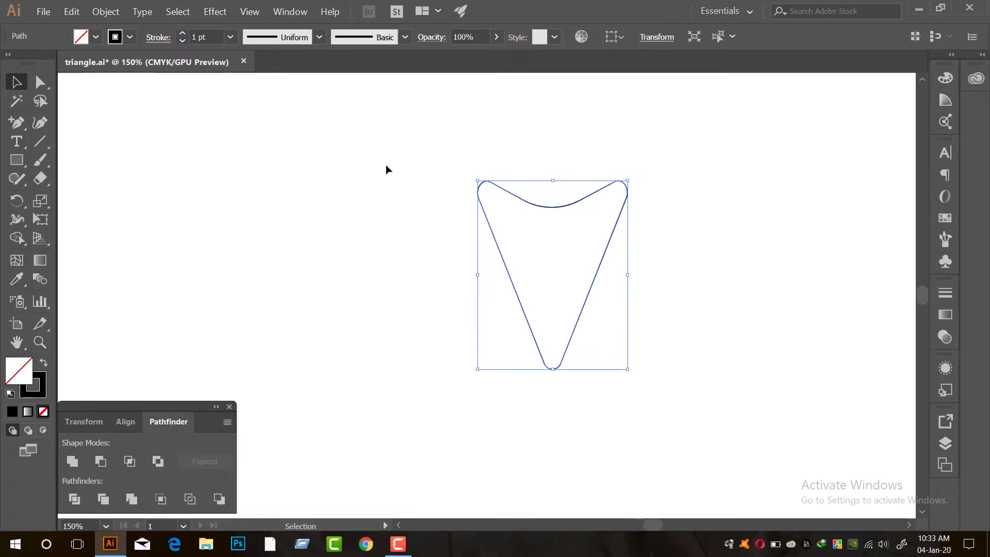
left_click(214, 39)
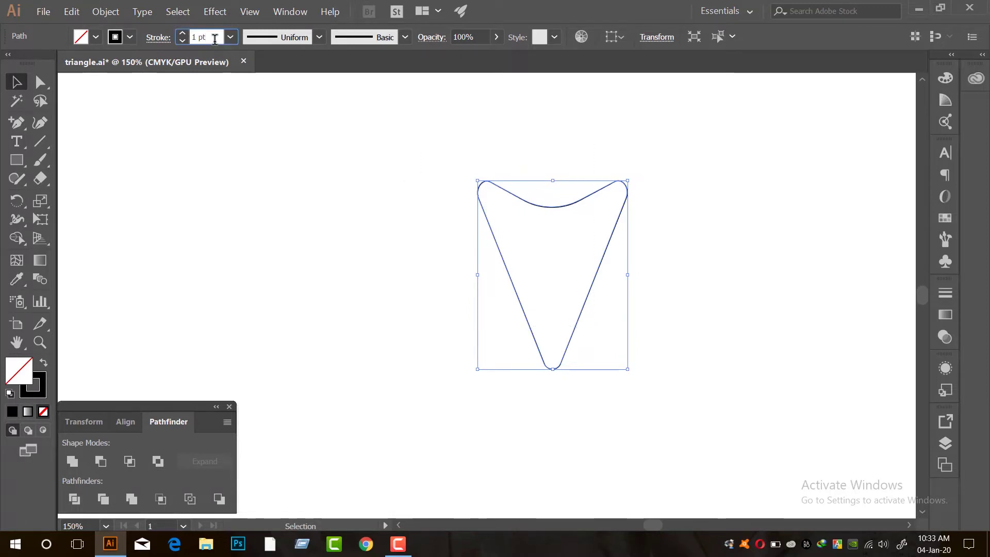
key("shift+Up")
key("shift+Up")
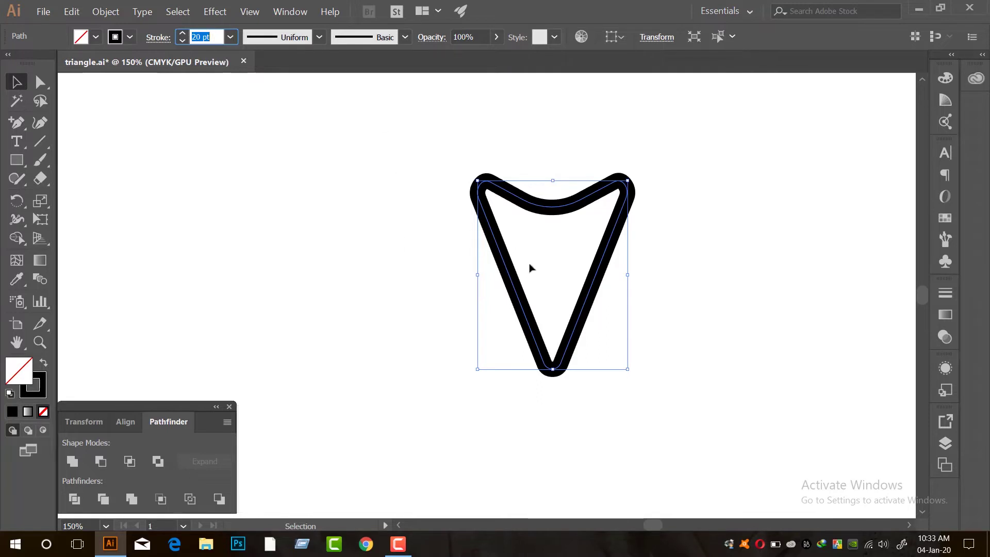
left_click(701, 283)
left_click_drag(702, 283, 516, 173)
scroll(546, 227, "up", 1)
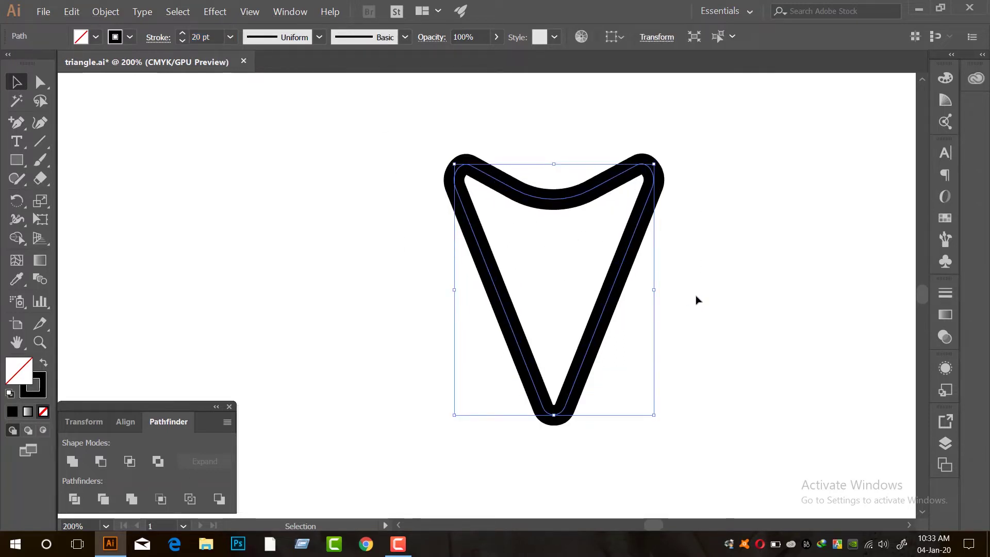
Step: Paste a copy of the outlined arrowhead in front and move it straight down about 44 pt
key("ctrl+c")
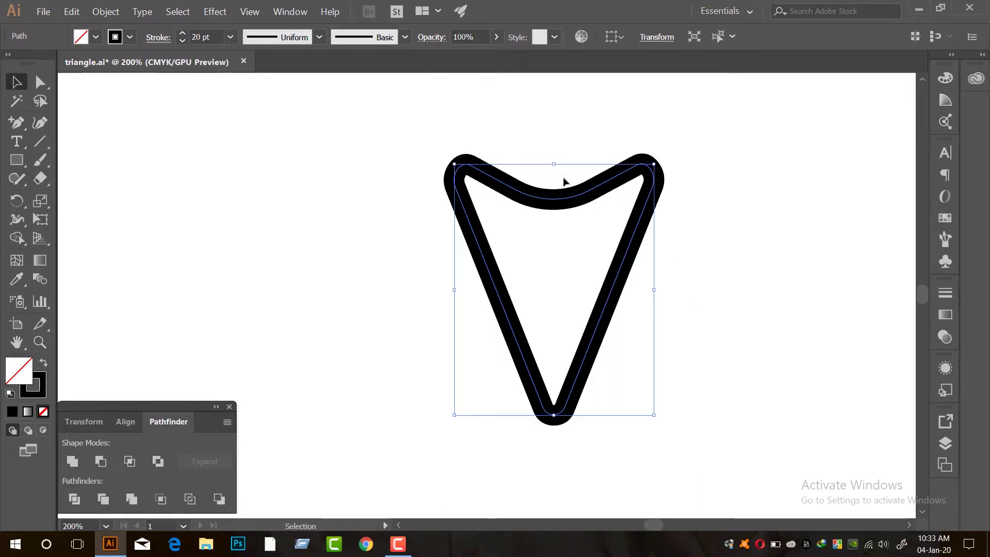
key("ctrl+f")
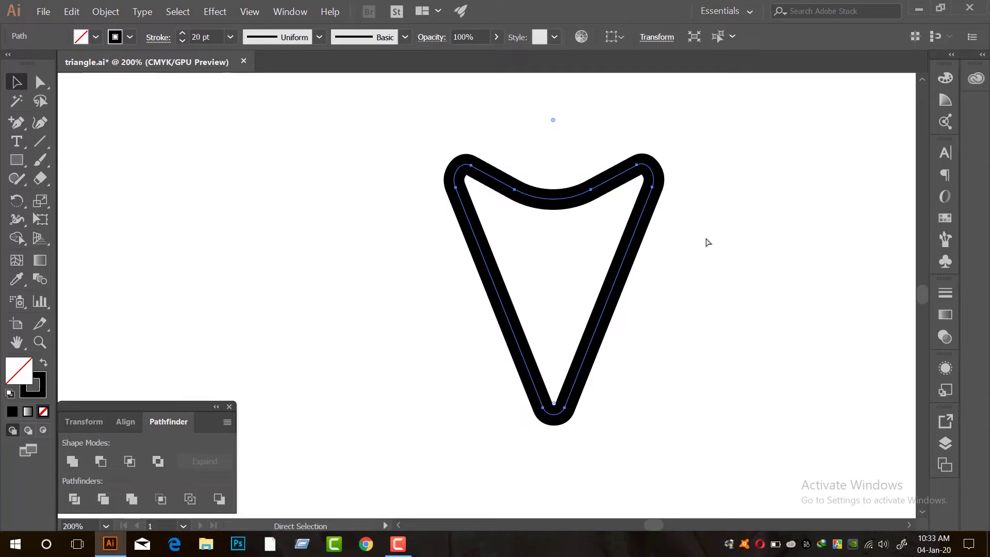
key("shift+Down")
key("shift+Down")
key("shift+Down")
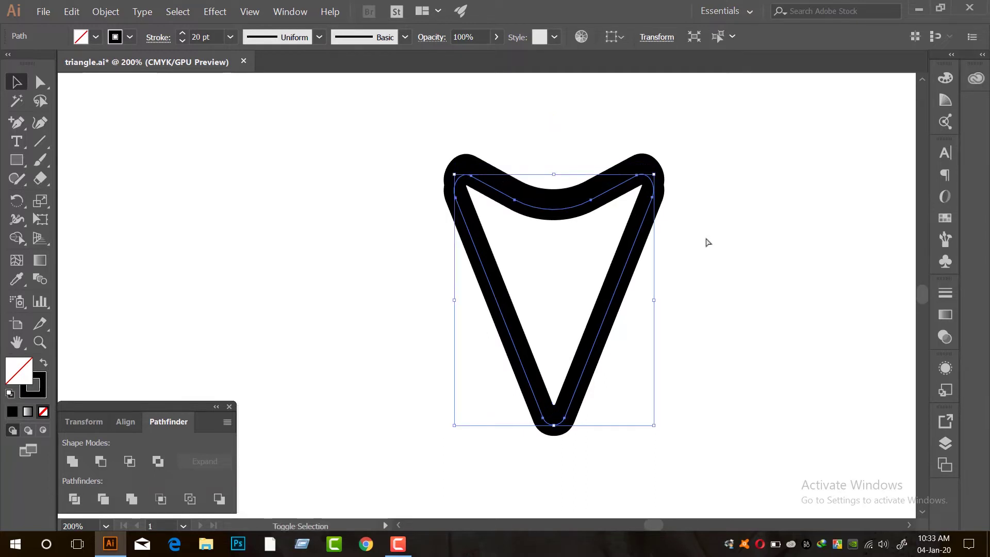
key("shift+Down")
key("Down")
key("Down")
key("Down")
key("Down")
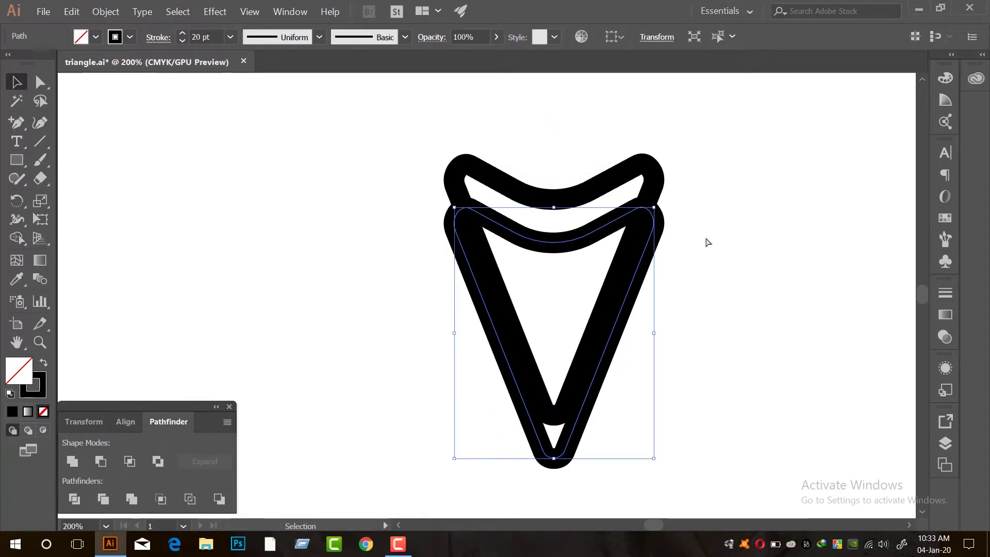
Step: Add an anchor point midway along each of the two straight segments beside the lower copy's notch curve
scroll(633, 250, "up", 1)
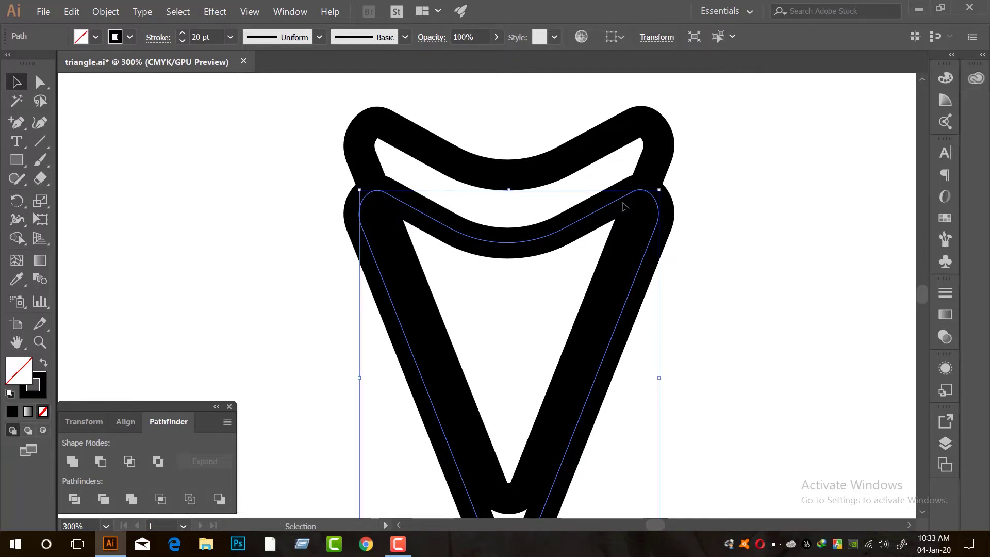
key("ctrl")
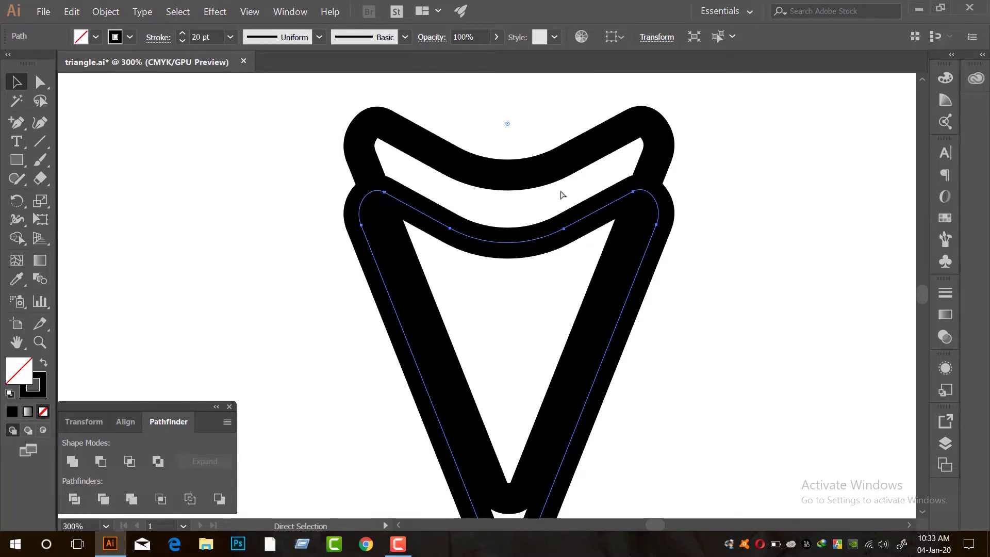
left_click(21, 125)
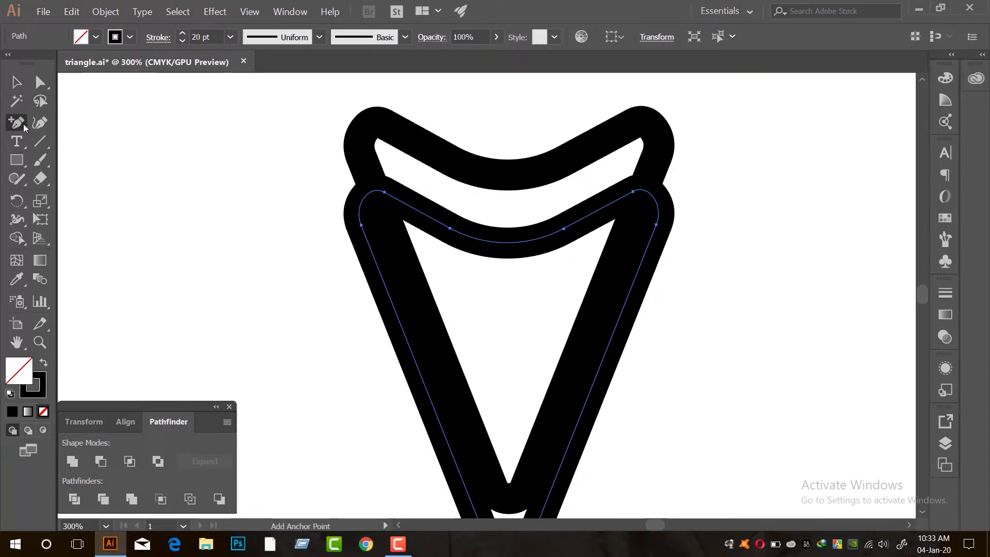
left_click(598, 210)
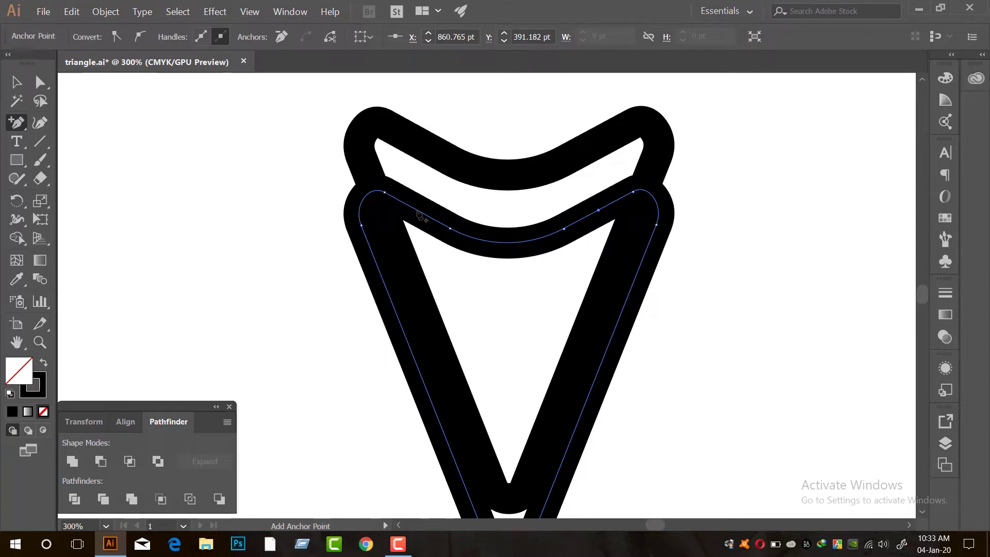
left_click(416, 209)
left_click(18, 83)
left_click(289, 183)
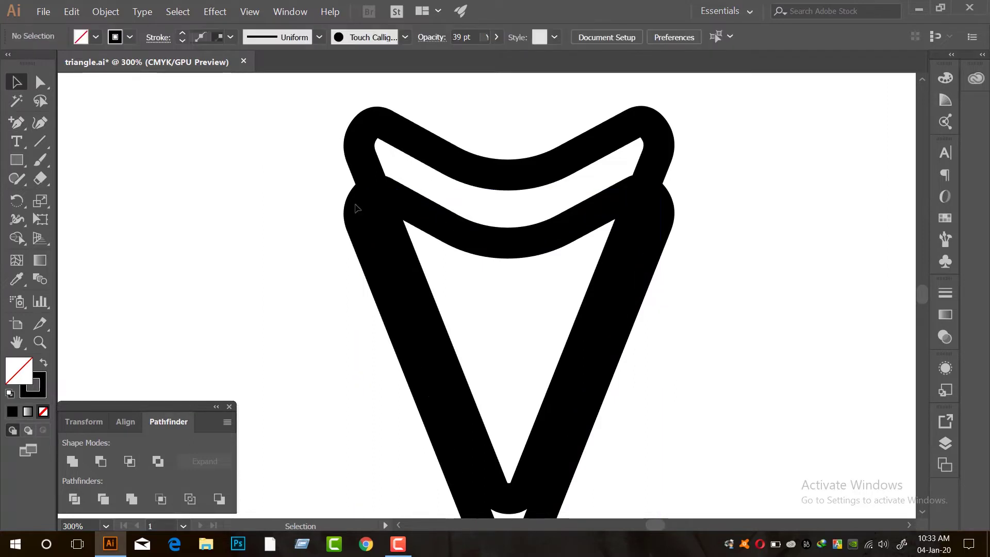
Step: Delete the anchor points at the lower copy's bottom tip, removing its tip and long sides
left_click_drag(512, 214, 490, 151)
key("space")
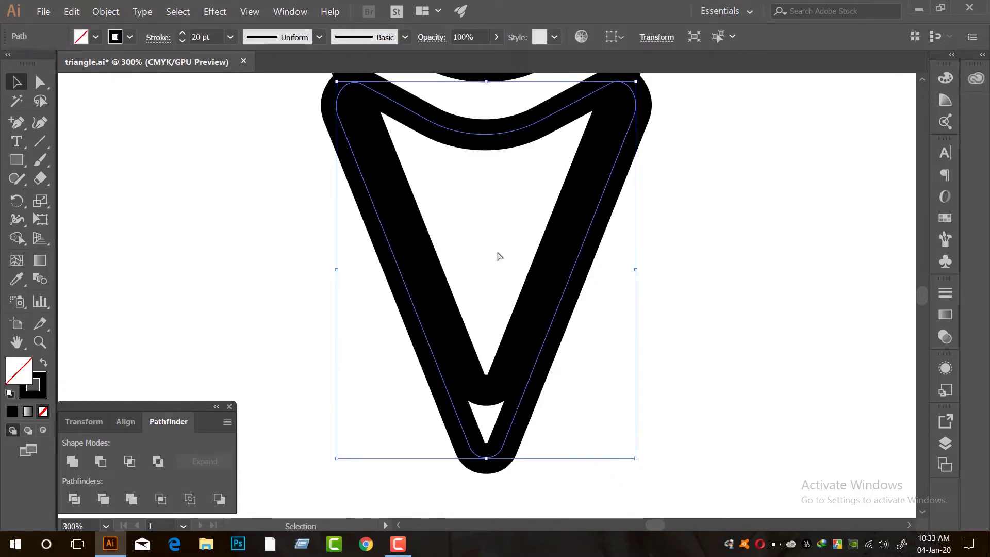
key("space")
left_click_drag(558, 438, 560, 360)
key("ctrl+c")
key("ctrl+f")
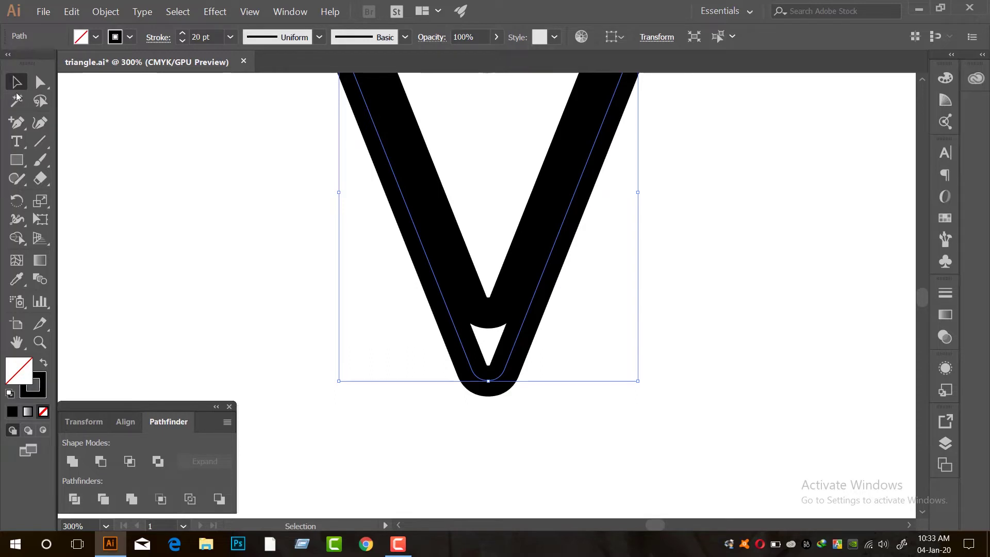
key("ctrl+c")
key("ctrl+f")
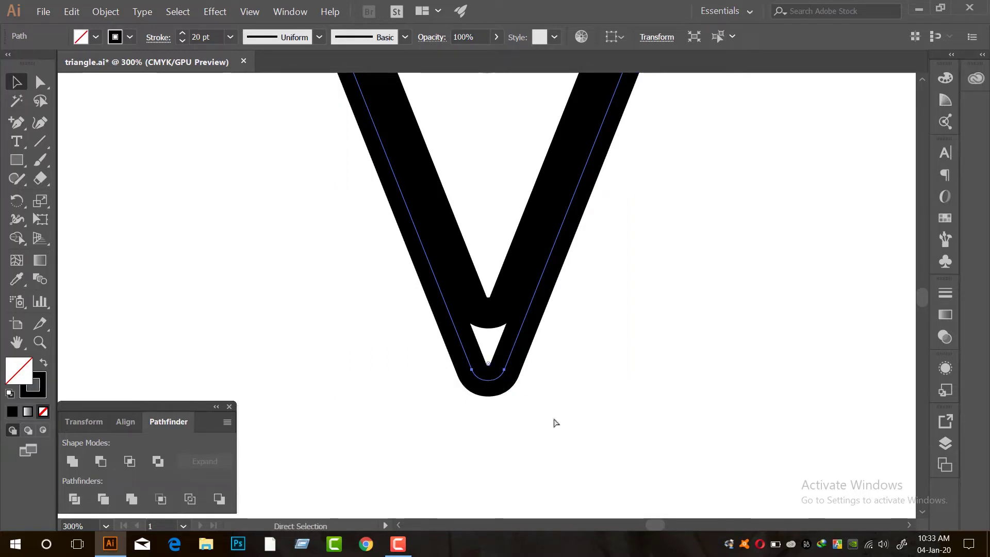
left_click_drag(552, 417, 426, 364)
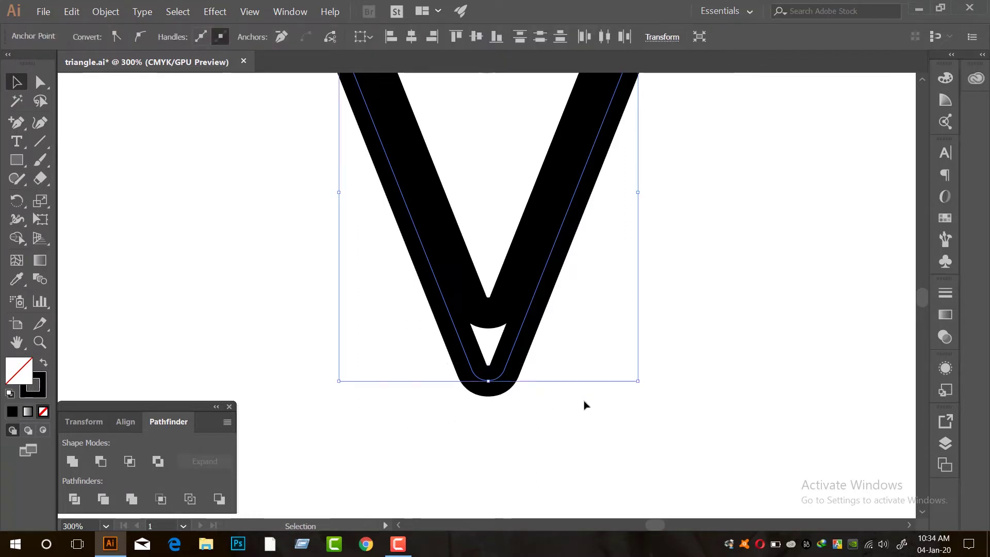
key("Delete")
Step: Trim the right end of the lower copy back to the added anchor by deleting its rounded-corner anchors
scroll(584, 401, "down", 3)
scroll(600, 290, "up", 5)
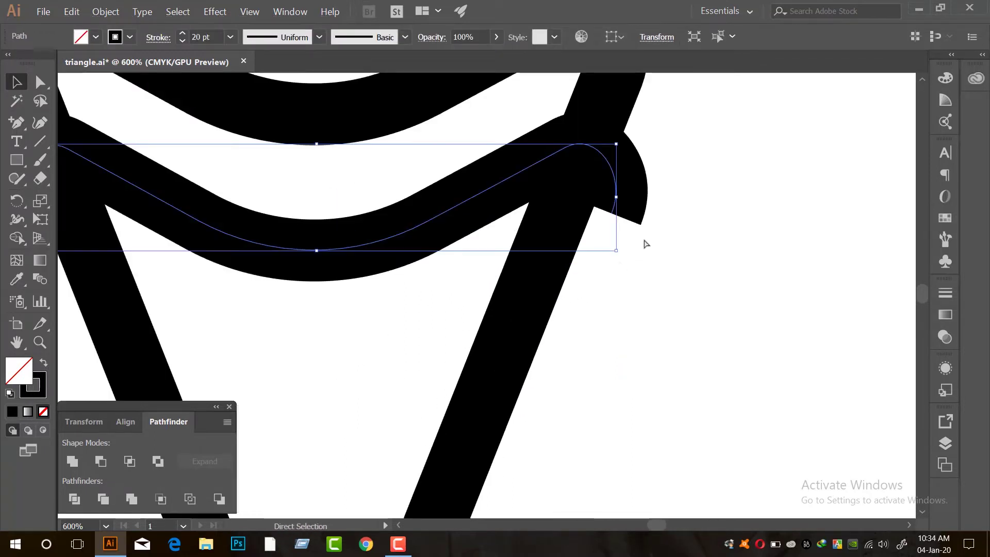
left_click_drag(651, 255, 603, 206)
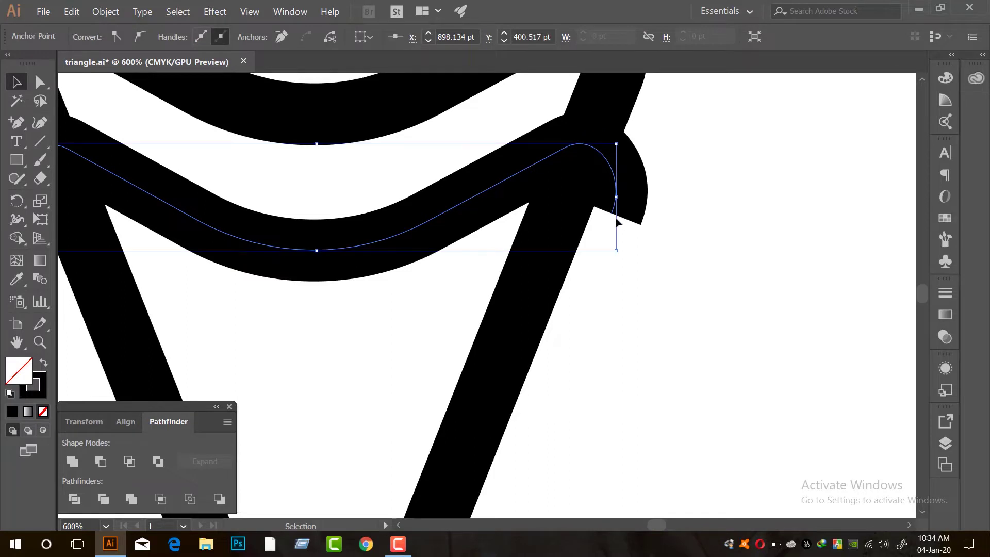
key("Delete")
left_click(566, 148, "ctrl")
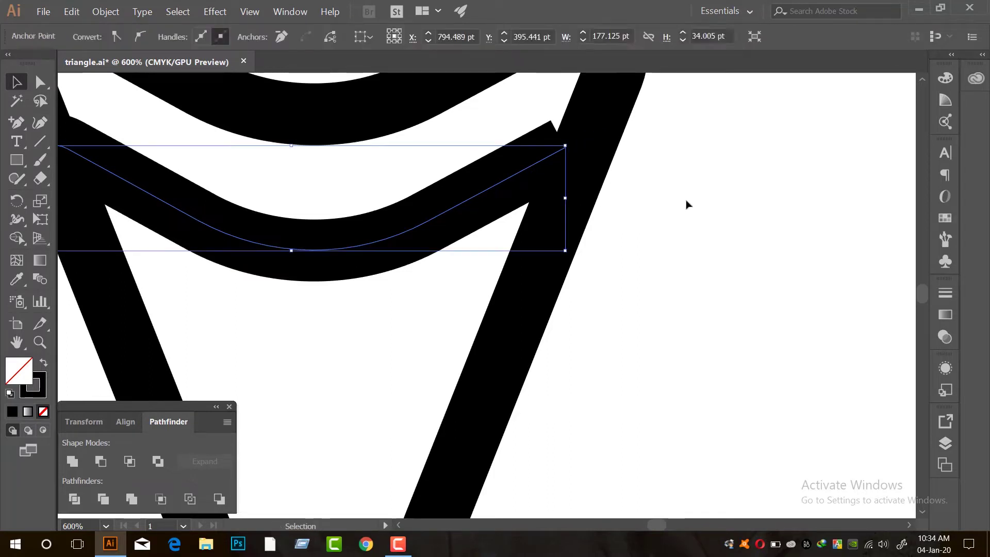
key("Delete")
Step: Trim the left end of the lower copy back to the added anchor, leaving only the short curved stroke
scroll(703, 220, "down", 1)
scroll(199, 186, "up", 1)
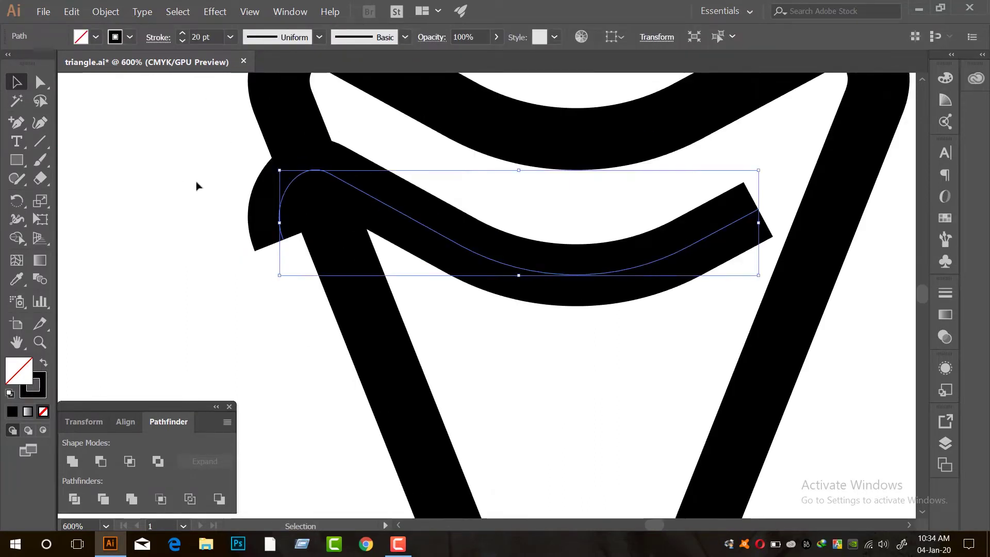
left_click_drag(212, 187, 285, 259)
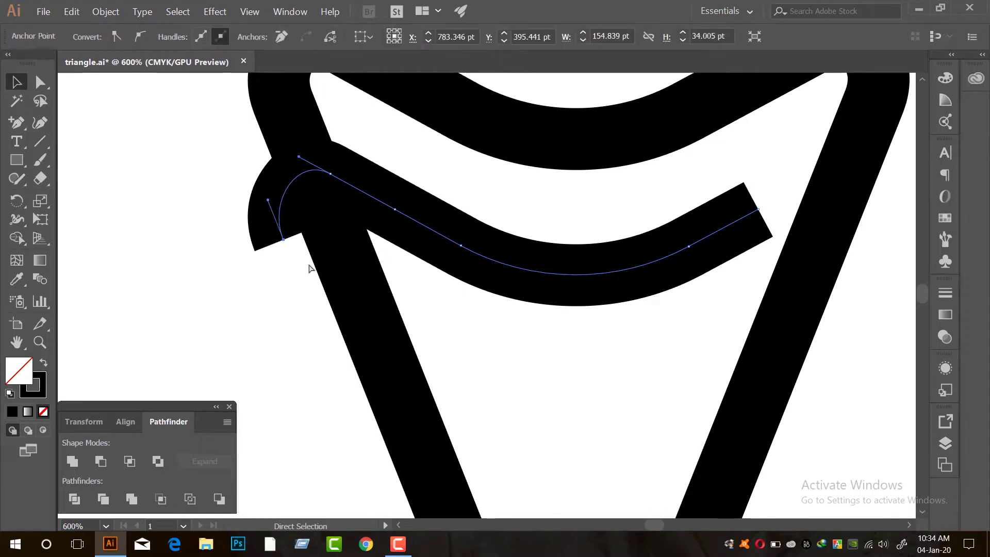
key("Delete")
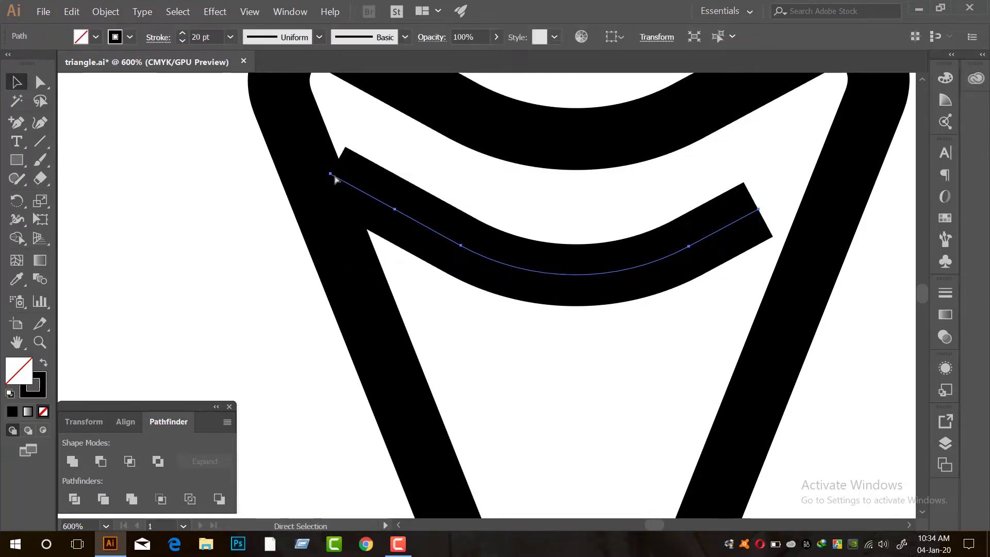
left_click(331, 175, "ctrl")
key("Delete")
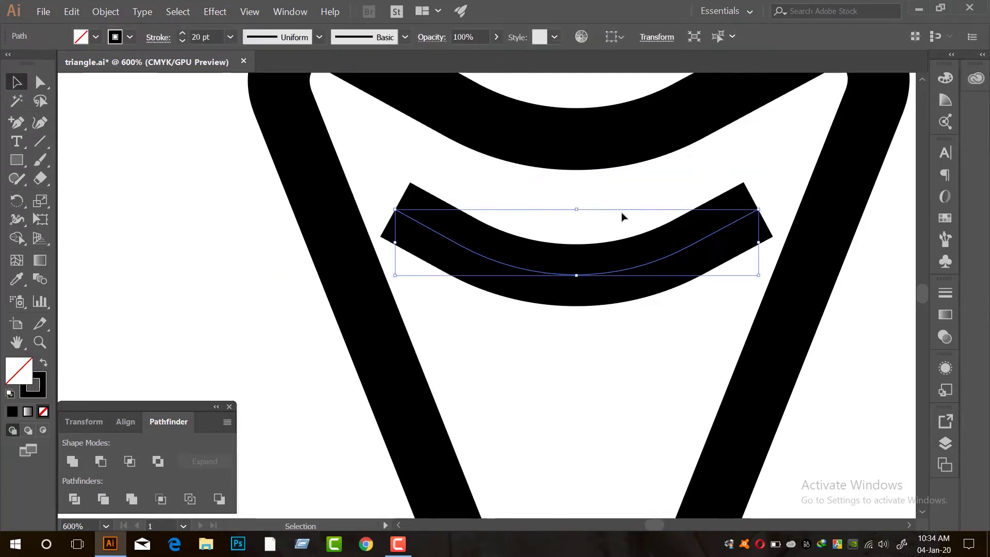
left_click(560, 178)
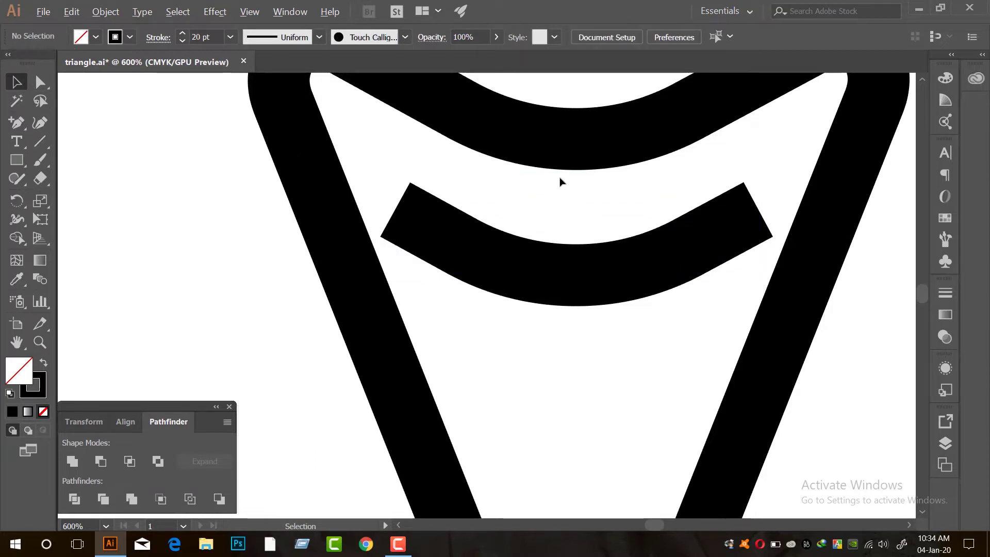
Step: Apply the round Touch Calligraphic brush to the short curved stroke inside the arrowhead
scroll(560, 178, "down", 3)
scroll(607, 160, "up", 1)
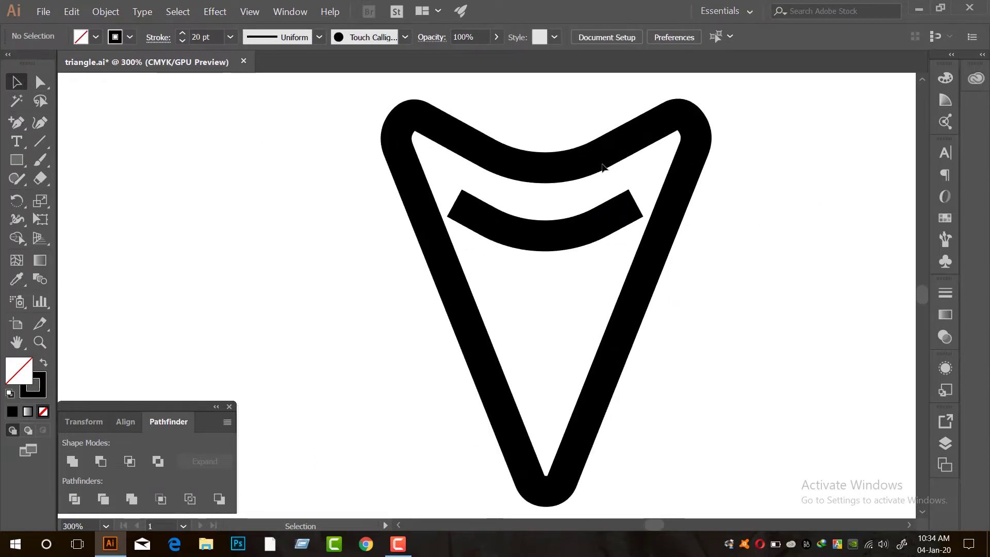
left_click(604, 213)
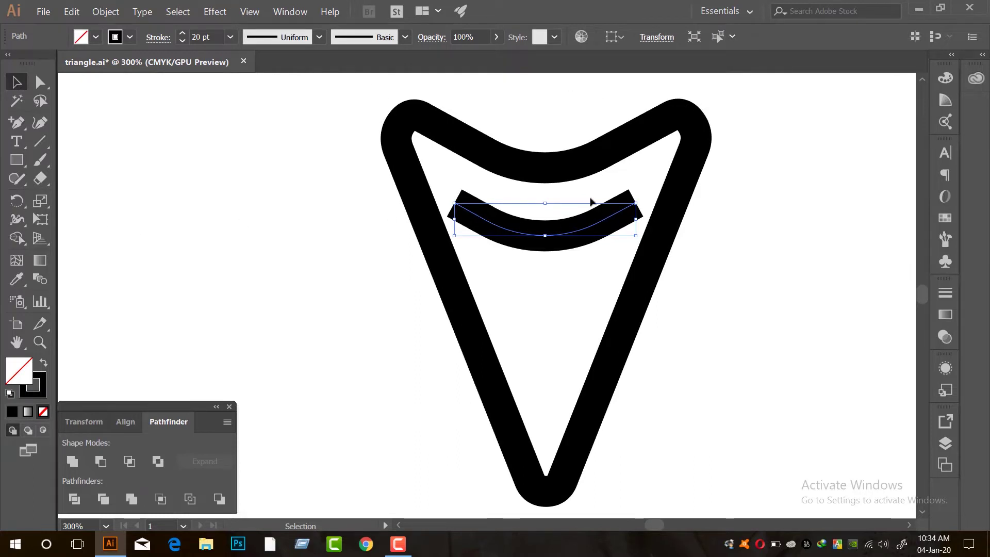
left_click(405, 36)
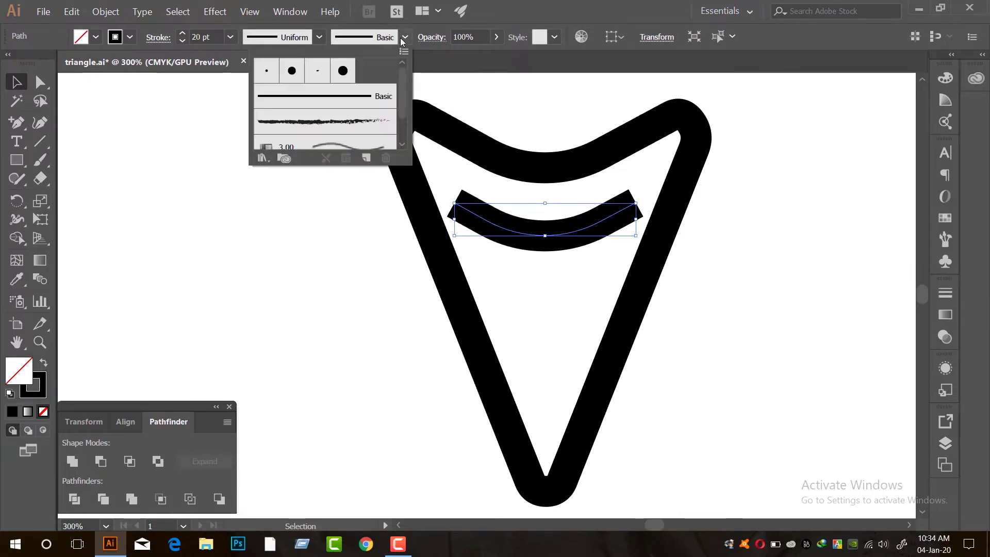
left_click(344, 72)
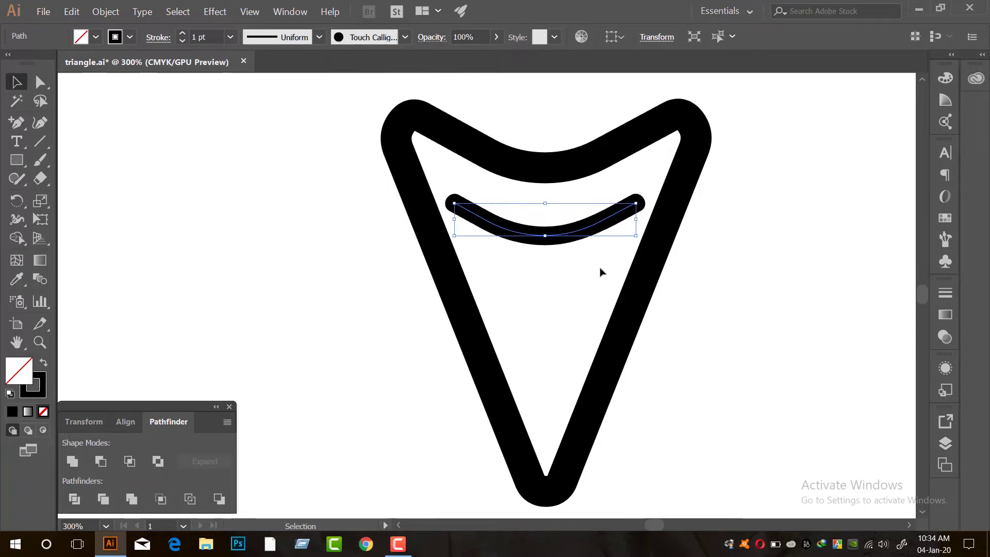
left_click(602, 283)
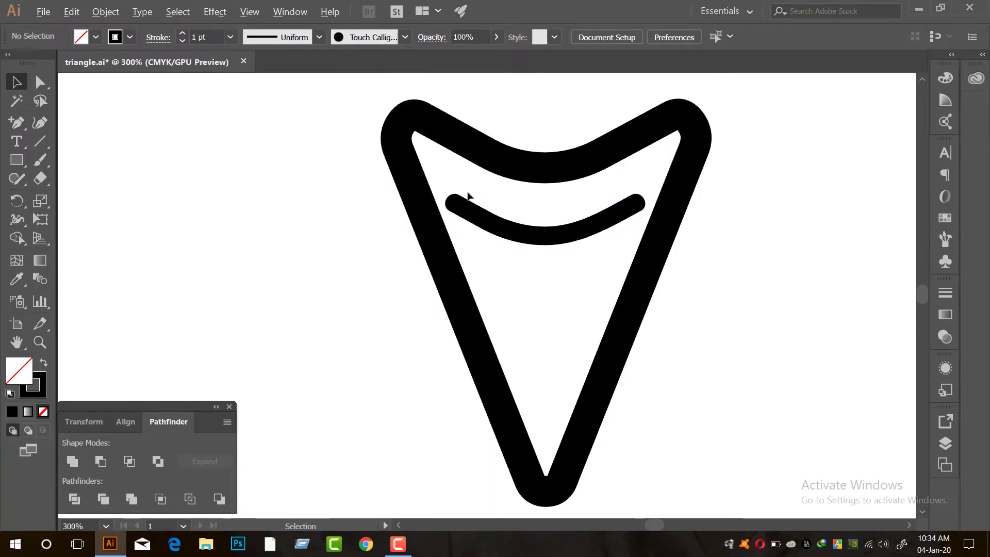
Step: Set the stroke weight of the curved stroke inside the arrowhead to 1.5 pt
scroll(460, 192, "up", 2)
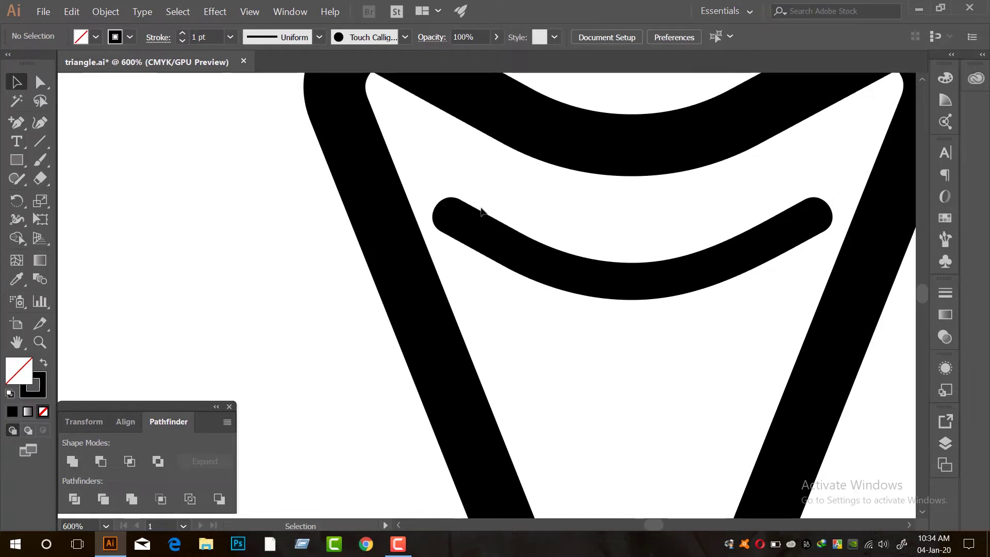
left_click_drag(469, 190, 506, 298)
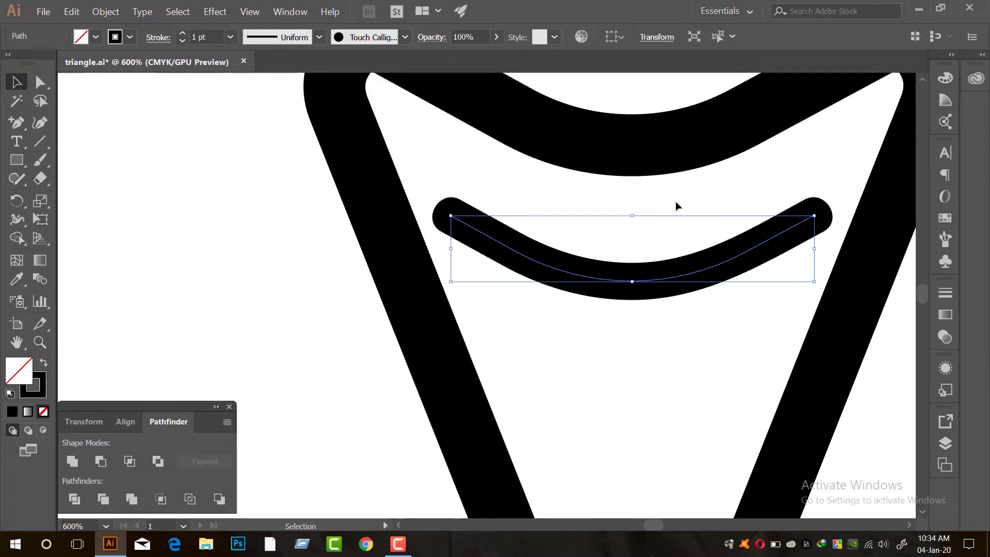
scroll(547, 206, "down", 2)
left_click_drag(220, 37, 117, 36)
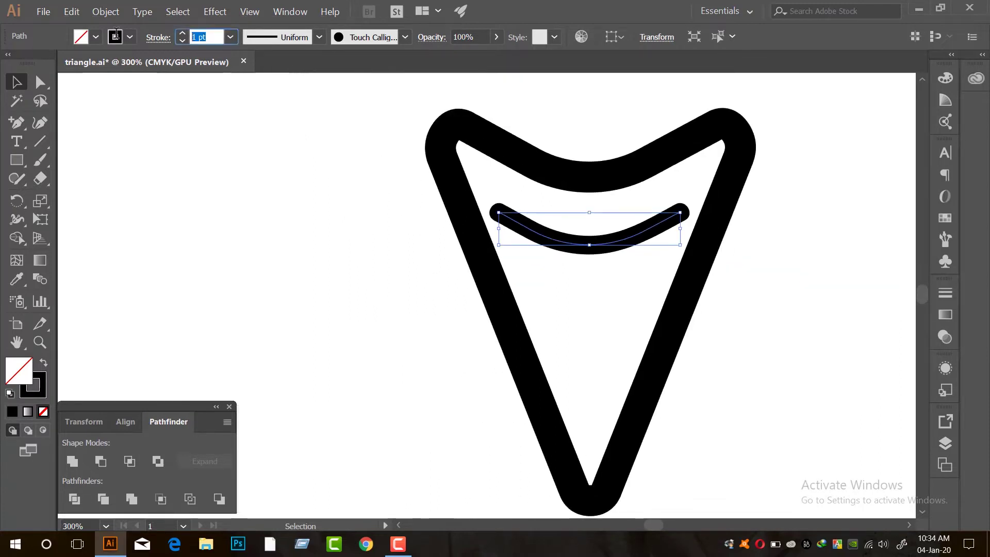
type("1")
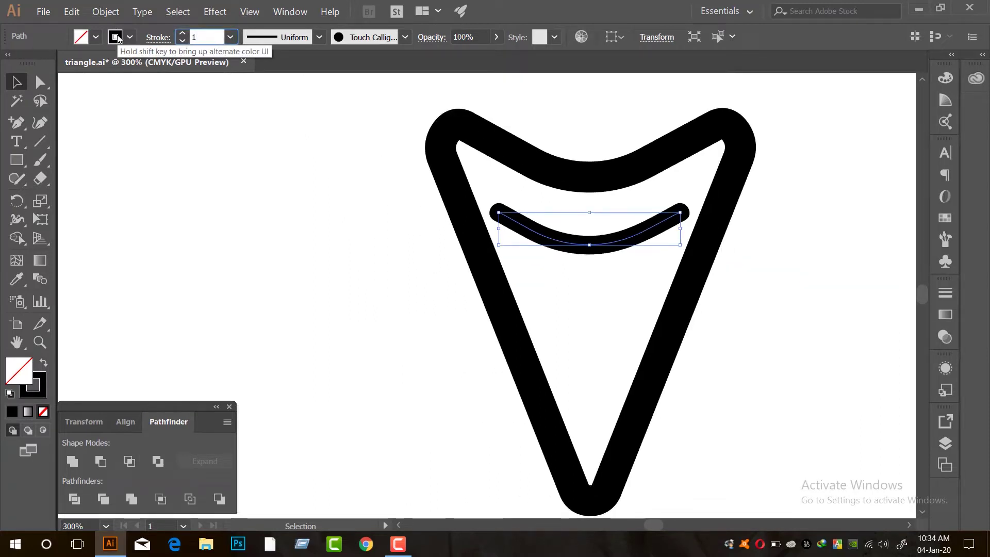
type(".5")
key("Return")
left_click(751, 237)
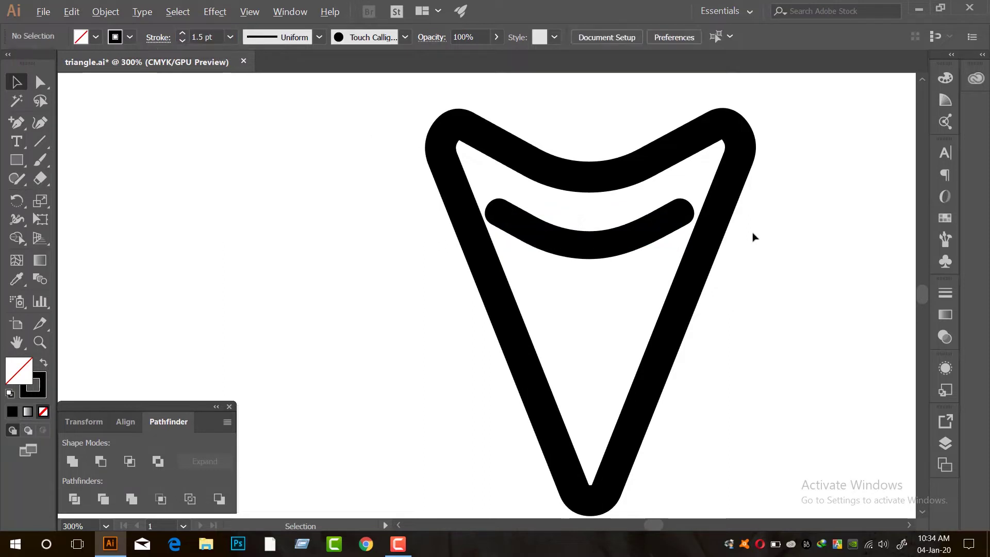
Step: Narrow the curved stroke evenly about its centre to leave gaps between its round ends and the arrowhead's sides
scroll(752, 226, "down", 2)
scroll(689, 223, "up", 4)
left_click(686, 302)
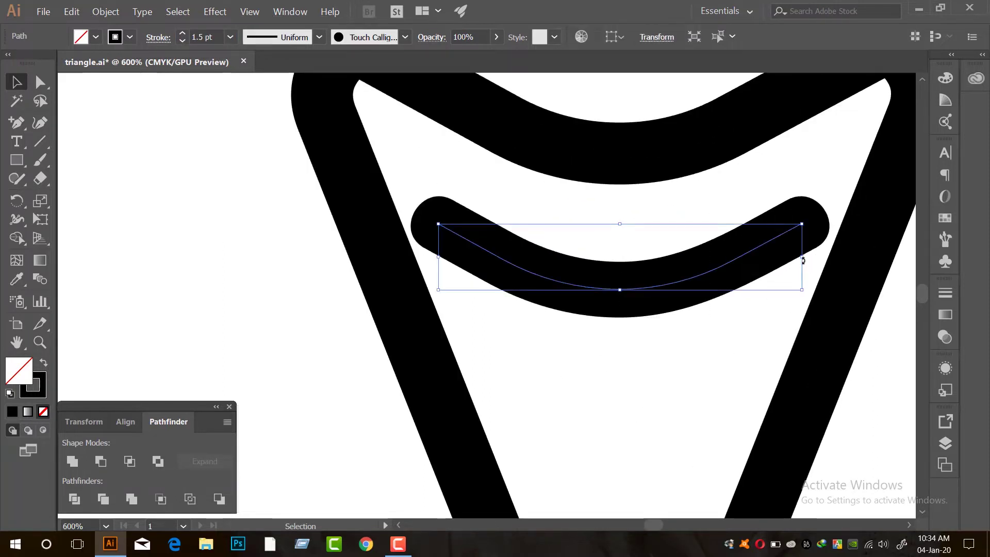
left_click_drag(802, 259, 776, 258)
left_click(763, 183)
scroll(764, 183, "down", 2)
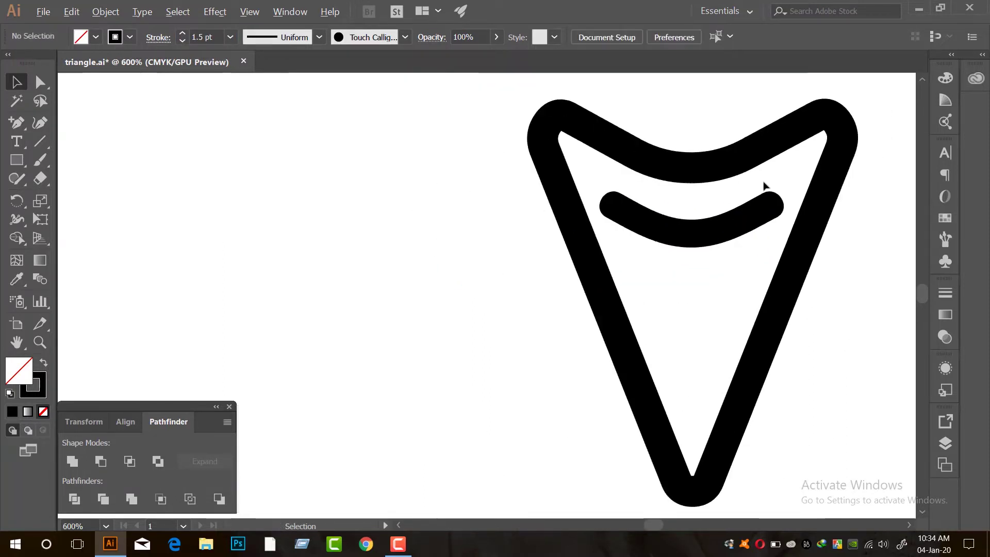
Step: Duplicate the curved stroke directly below itself and narrow the copy about its centre to fit between the arrowhead's sides
left_click_drag(777, 220, 719, 201)
scroll(650, 228, "up", 1)
left_click(611, 200)
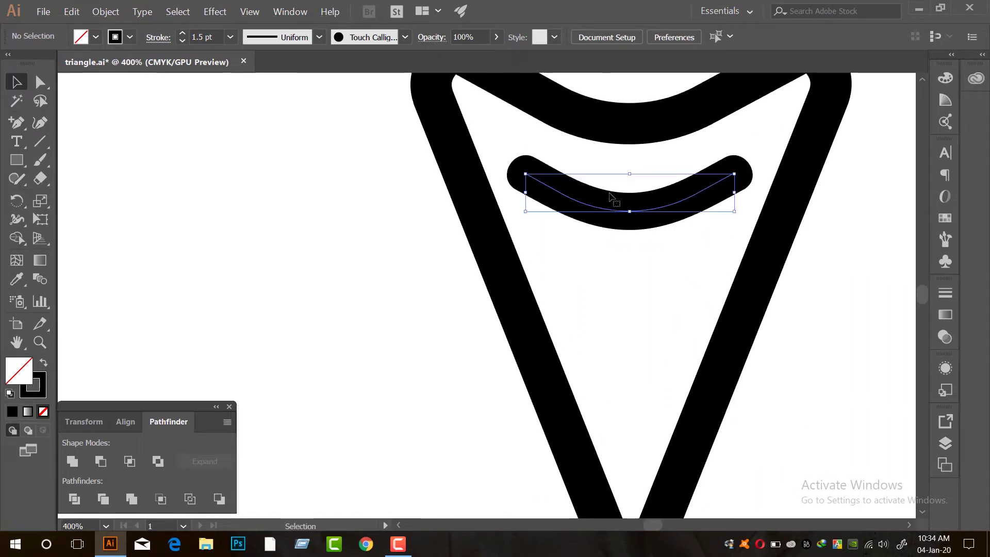
key("ctrl+c")
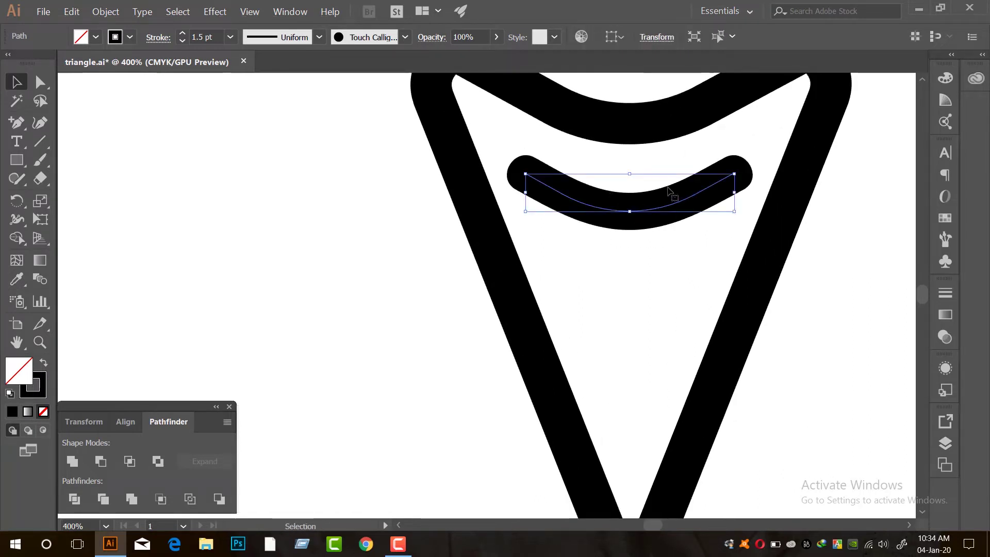
key("ctrl+f")
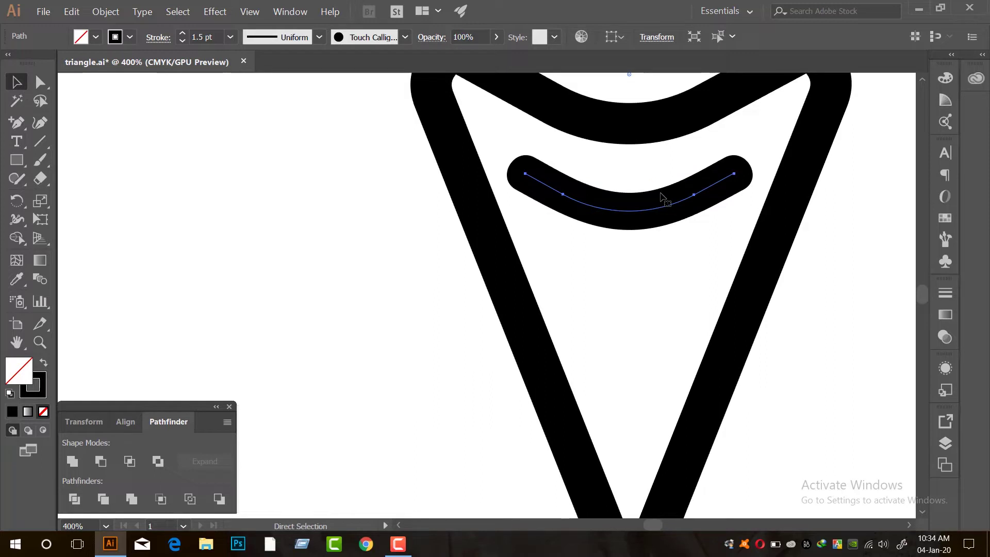
key("shift+Down")
key("shift+Down")
key("shift+Down")
key("shift+Down")
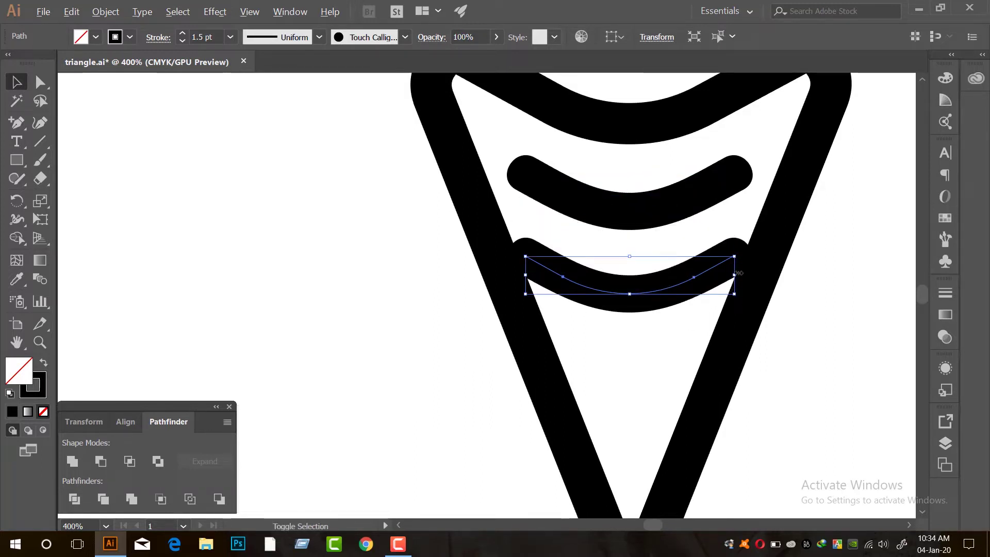
left_click_drag(735, 274, 711, 275)
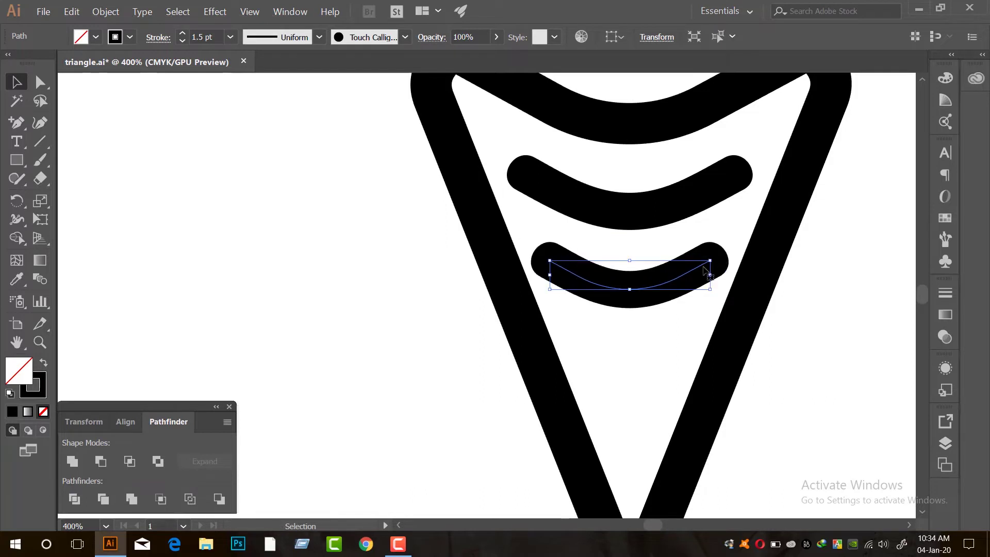
left_click(721, 225)
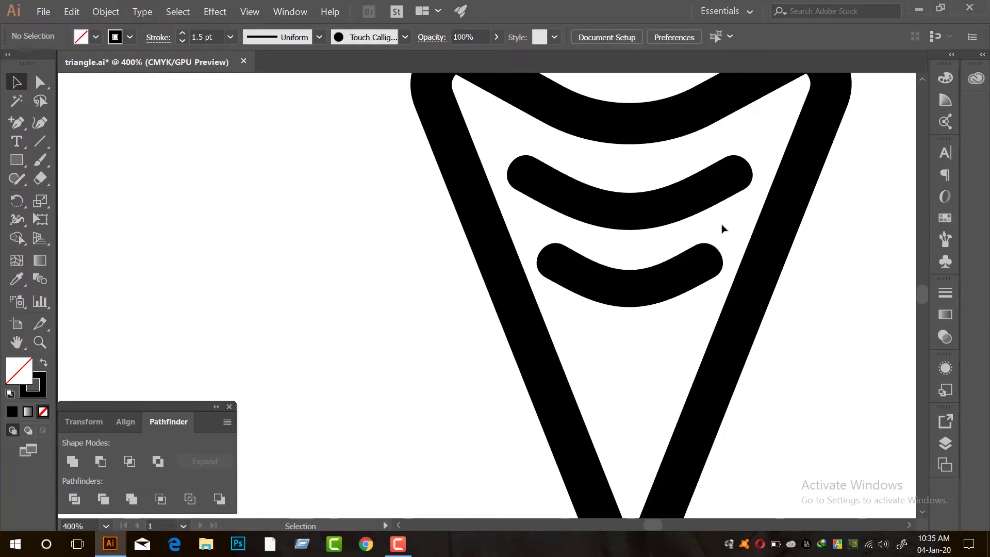
Step: Expand the appearance of both brushed curved strokes with the whole arrowhead design selected
scroll(722, 224, "down", 3)
left_click_drag(803, 245, 733, 240)
scroll(693, 215, "up", 1)
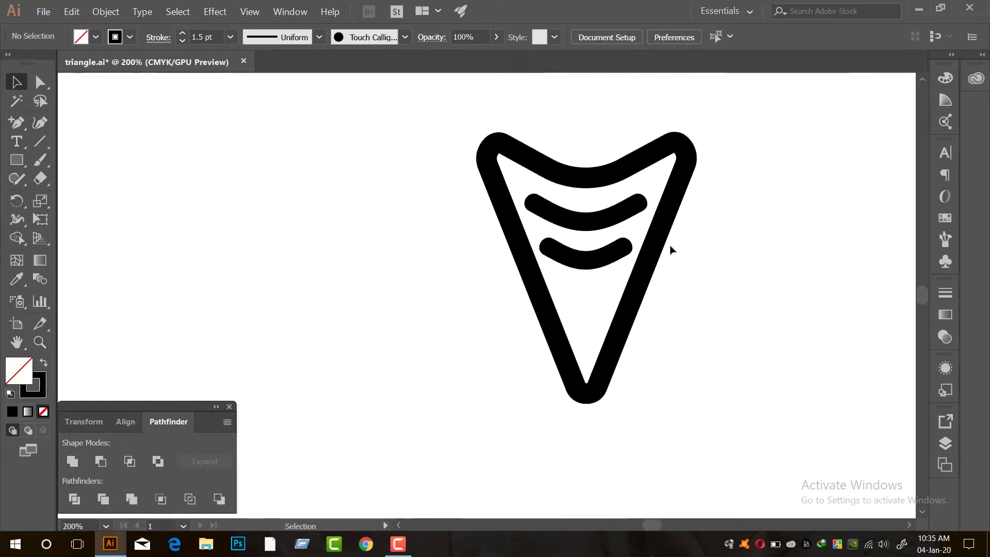
left_click_drag(685, 378, 454, 137)
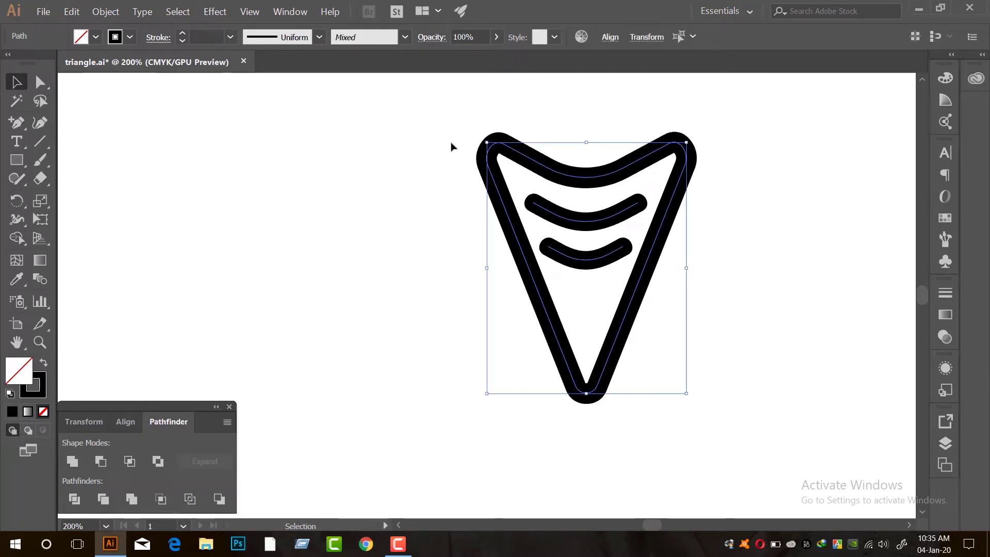
left_click(112, 13)
left_click(161, 144)
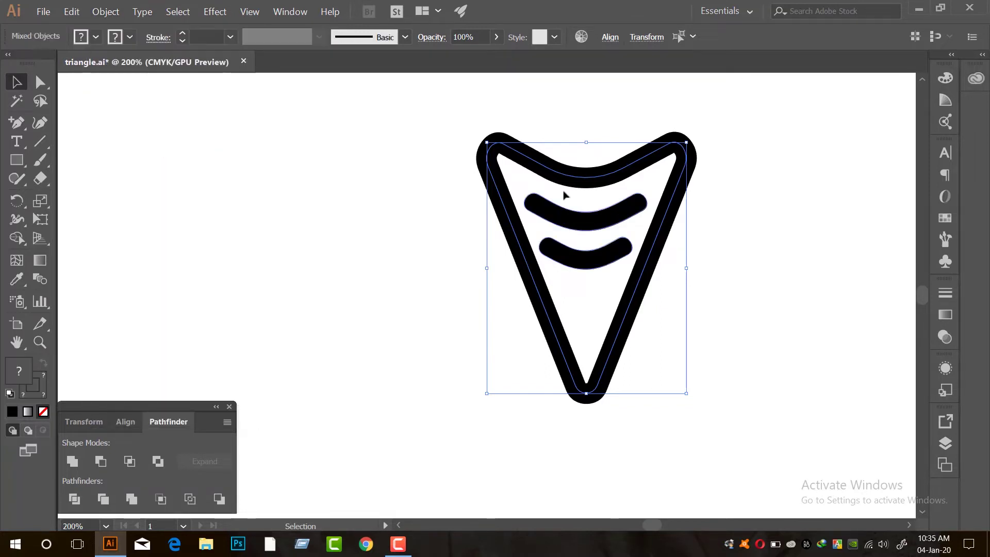
Step: Compare the selected curved strokes with the arrowhead outline to check which parts are expanded into filled shapes
left_click(591, 284)
scroll(593, 265, "up", 1)
left_click_drag(596, 291, 560, 182)
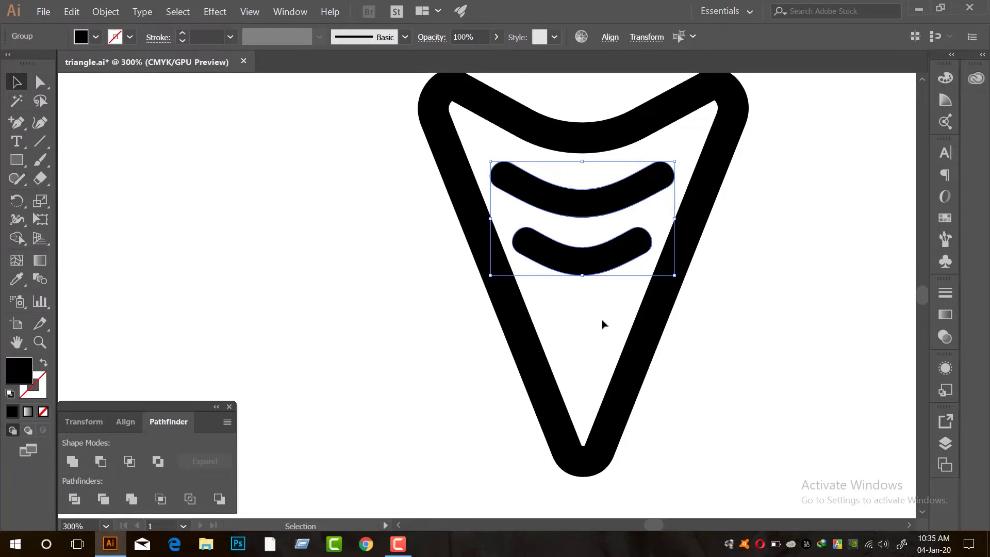
left_click(38, 164)
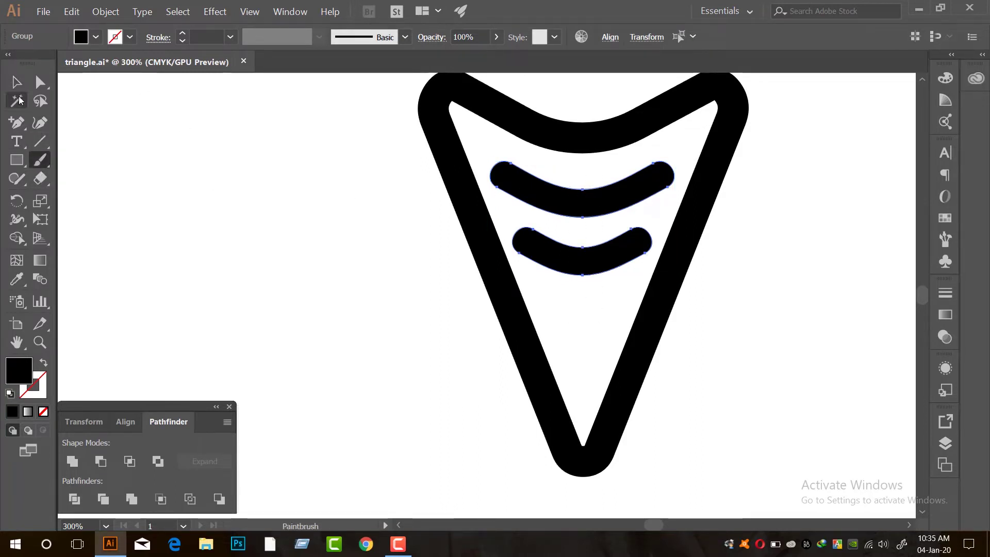
key("v")
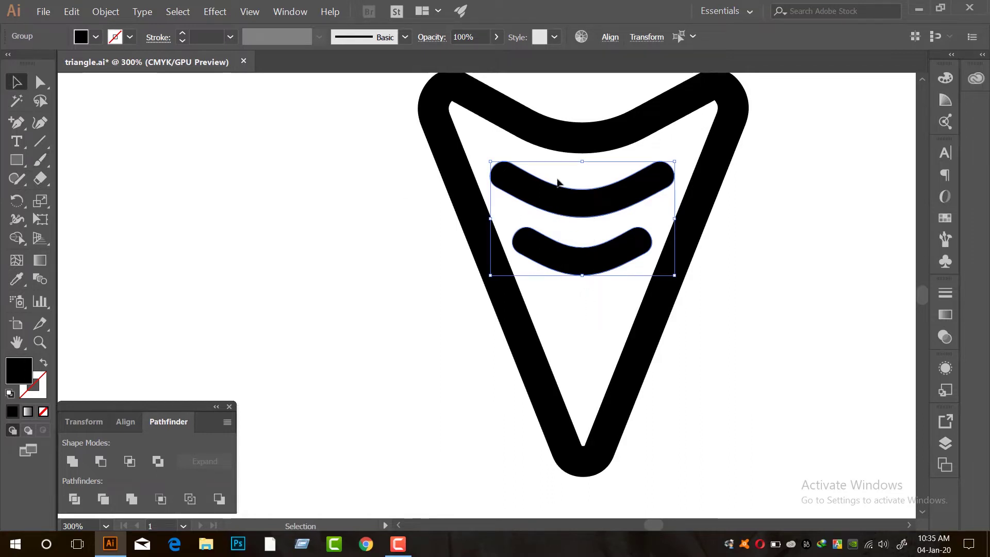
left_click(106, 12)
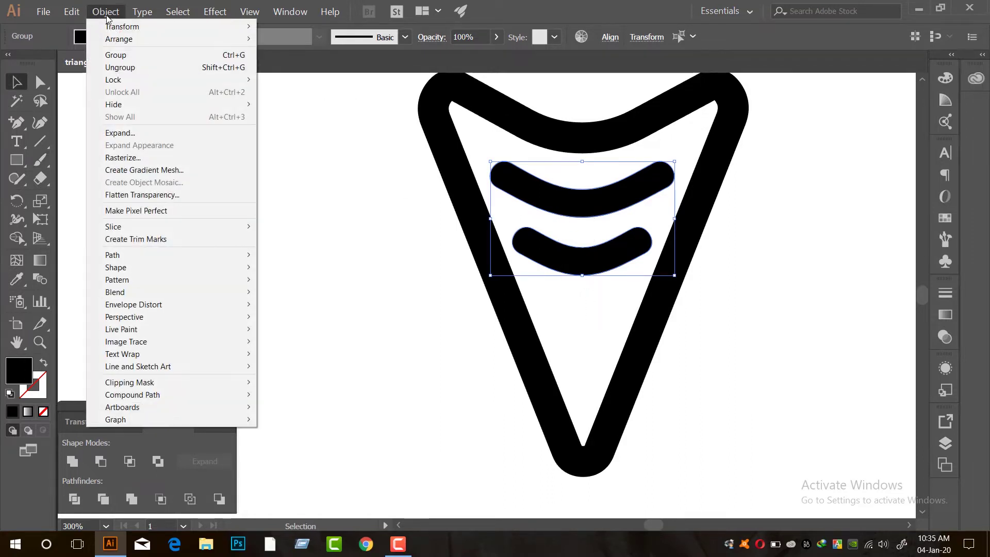
left_click(467, 174)
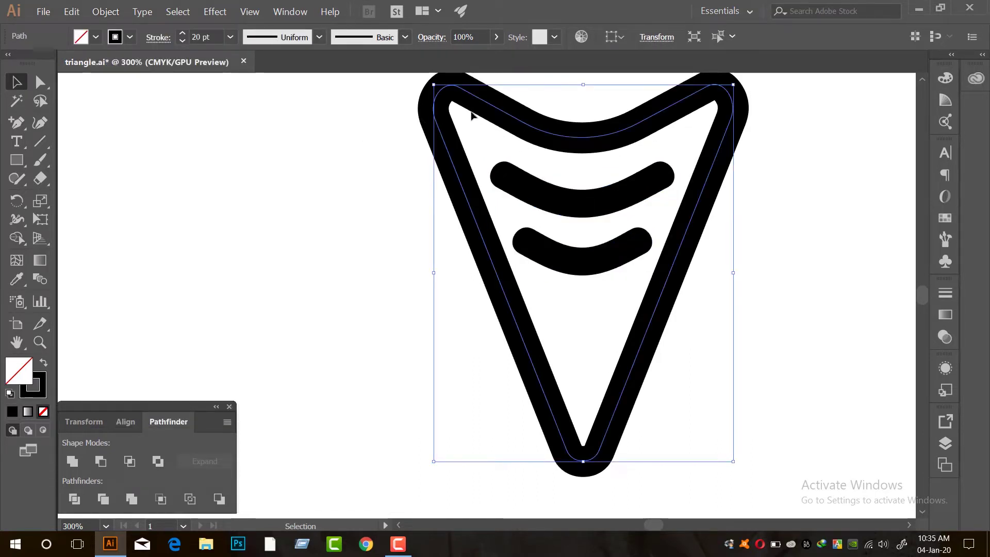
key("ctrl+a")
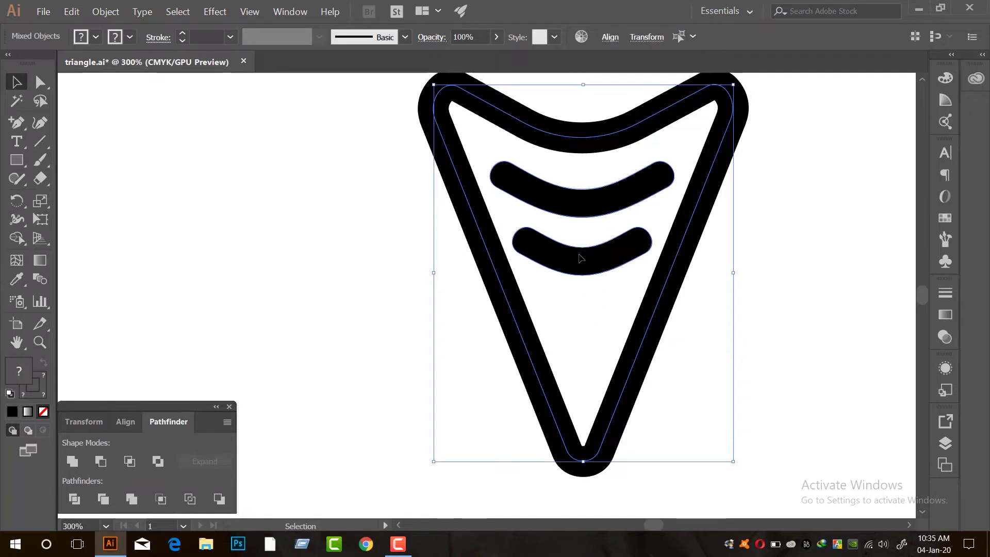
left_click_drag(593, 306, 564, 184)
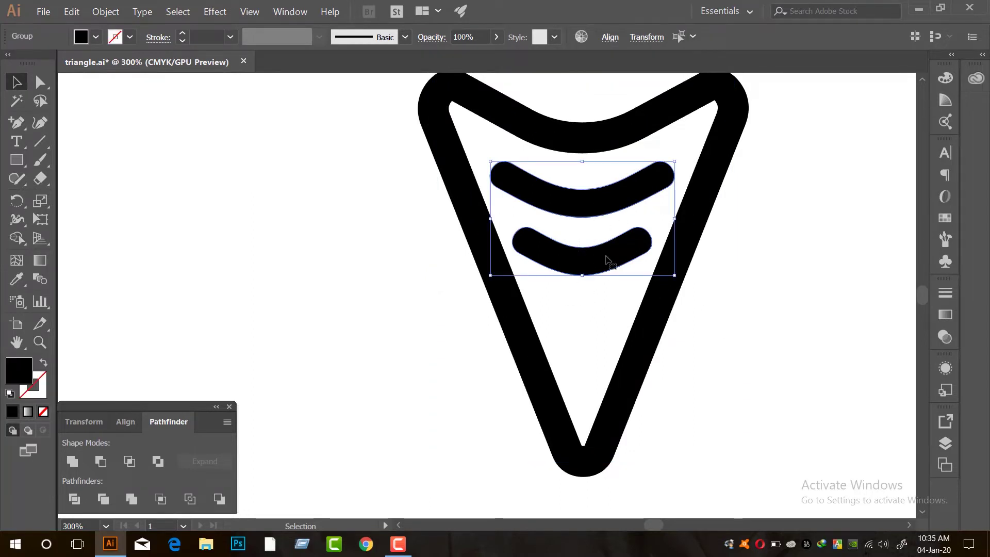
Step: Expand the arrowhead outline's stroke into a filled shape
left_click_drag(694, 411, 588, 330)
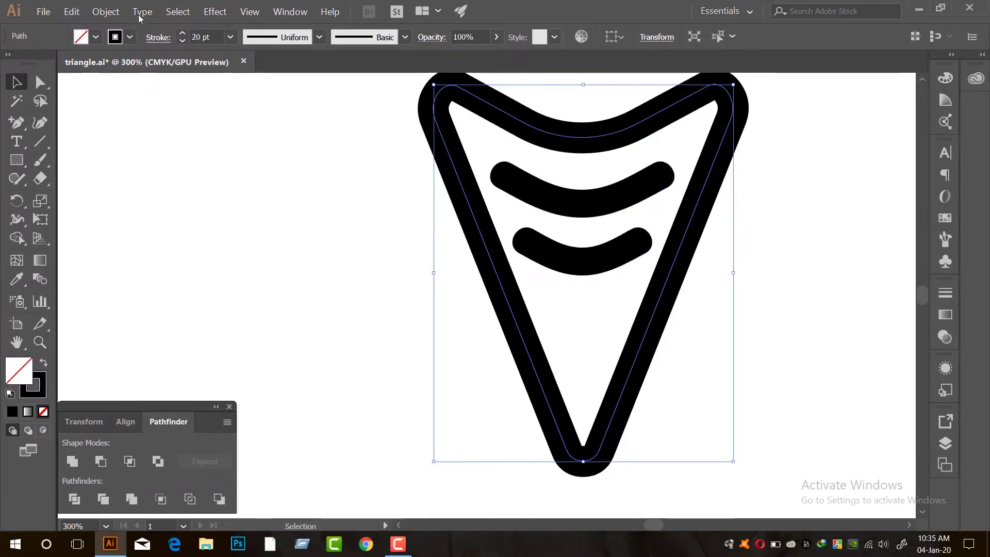
left_click(106, 12)
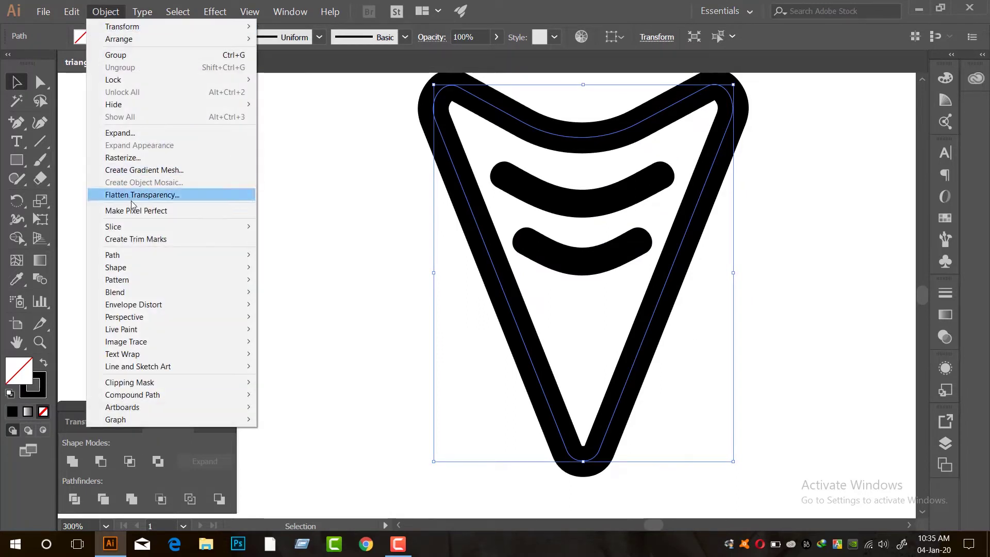
left_click(131, 137)
left_click(458, 356)
left_click(346, 332)
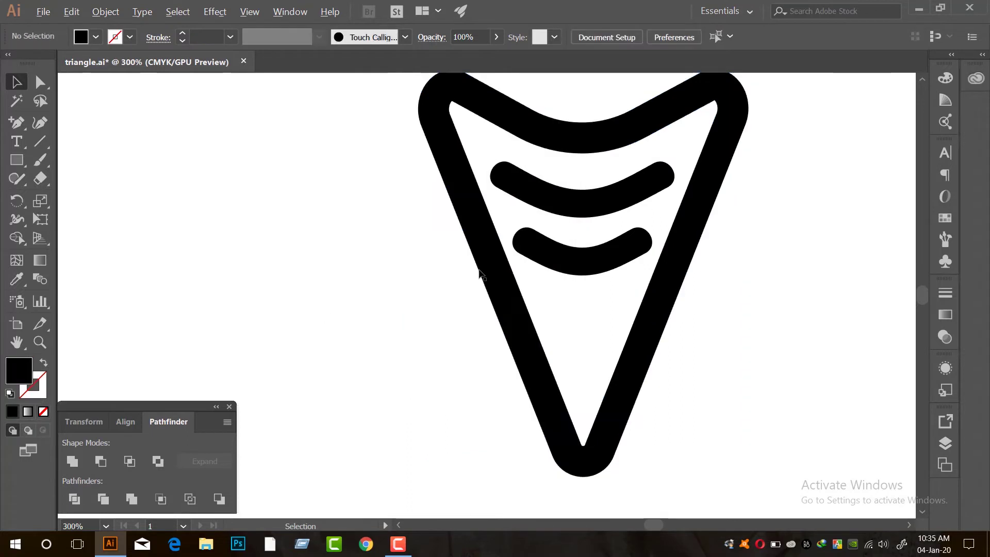
Step: Group the arrowhead with both curved strokes and move the group slightly up the artboard
scroll(479, 269, "down", 2)
left_click_drag(682, 396, 332, 124)
key("ctrl+g")
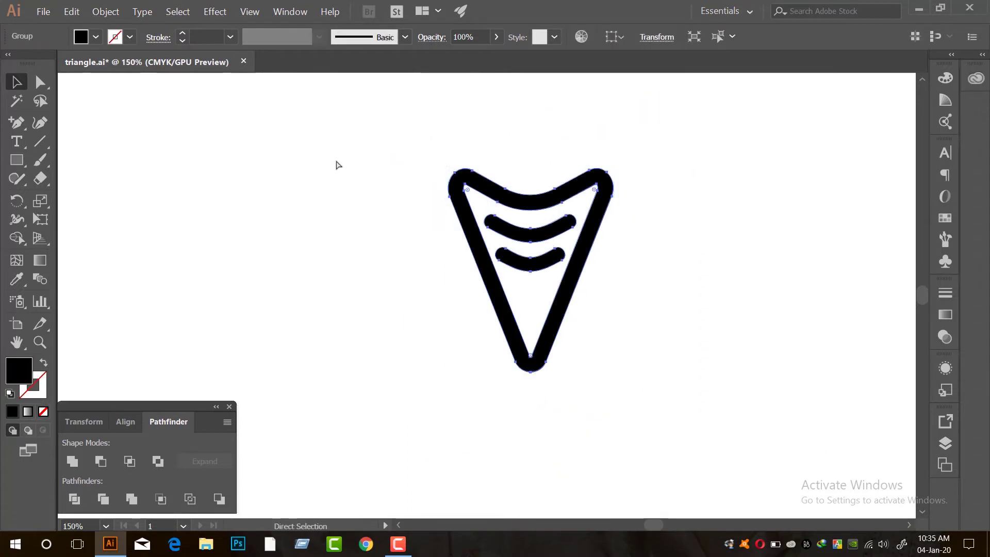
left_click(336, 165)
left_click_drag(544, 203, 545, 168)
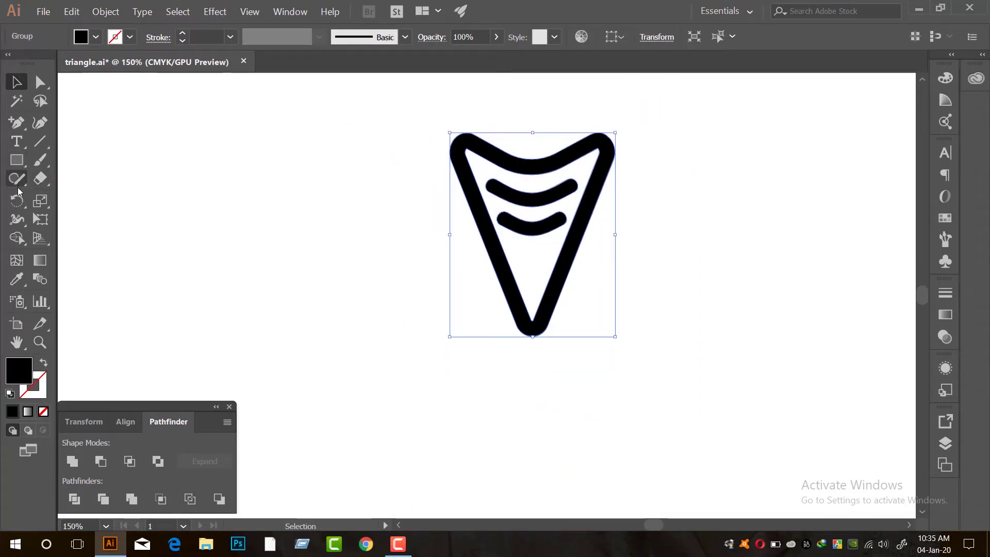
Step: Create a copy of the arrowhead group rotated 90° about a point just above the inner corner of its lower tip
left_click(18, 201)
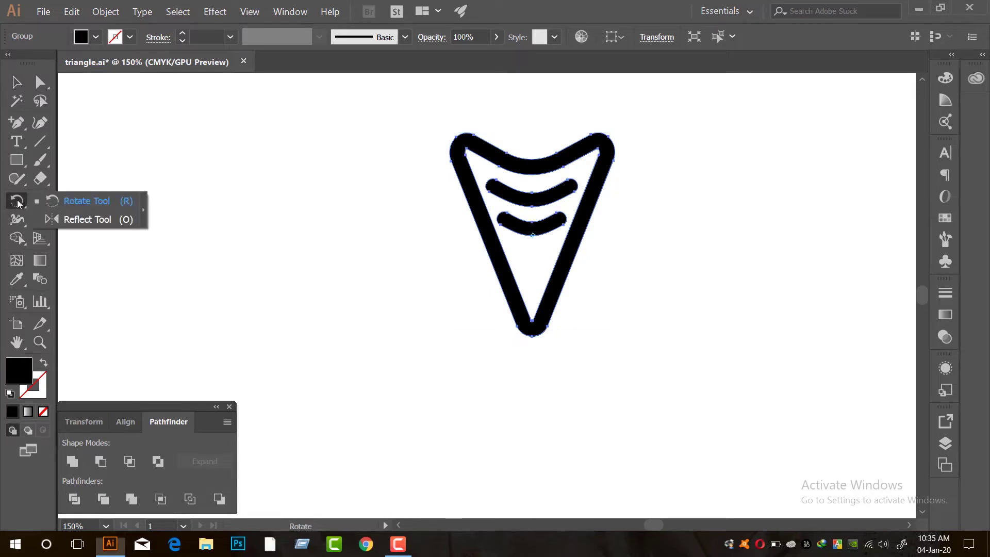
left_click(90, 201)
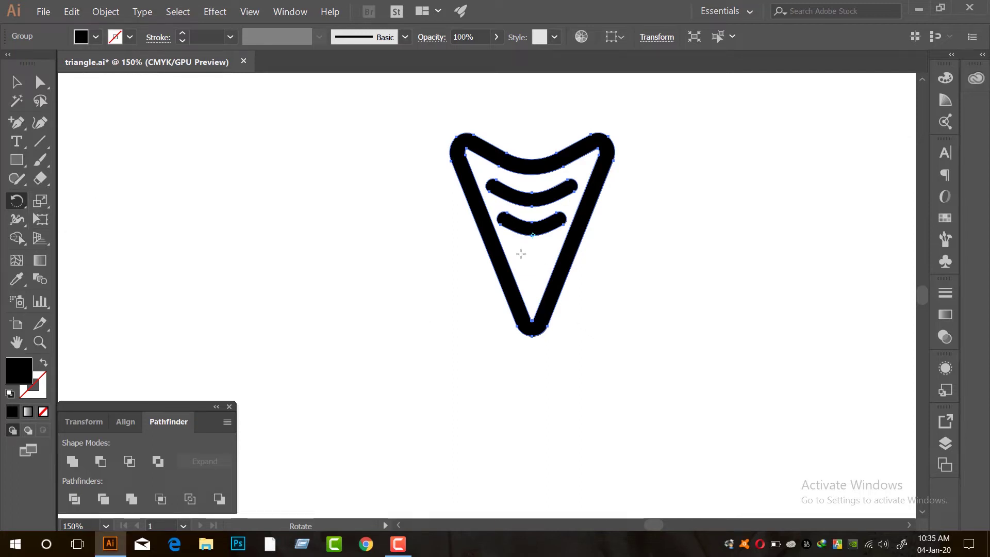
scroll(534, 289, "up", 1)
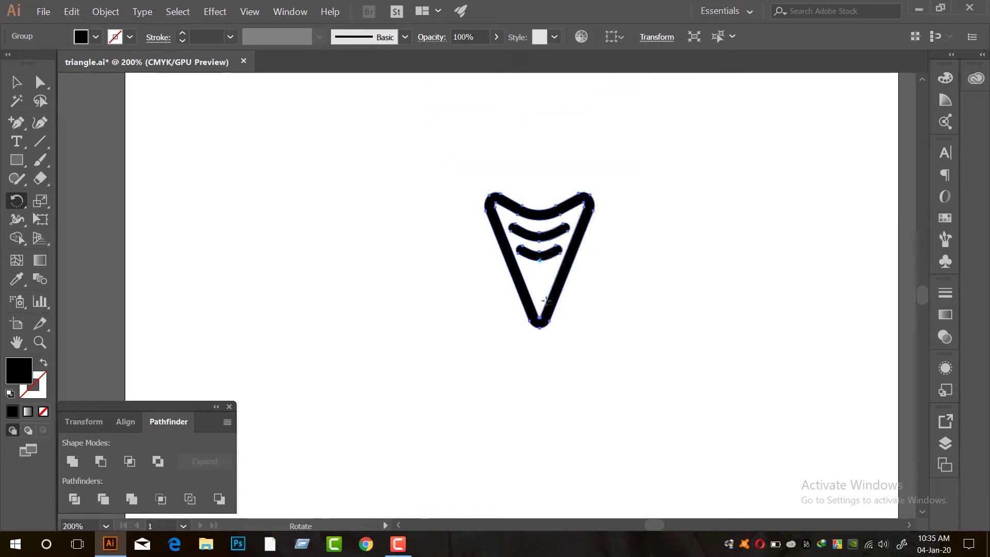
scroll(526, 280, "down", 2)
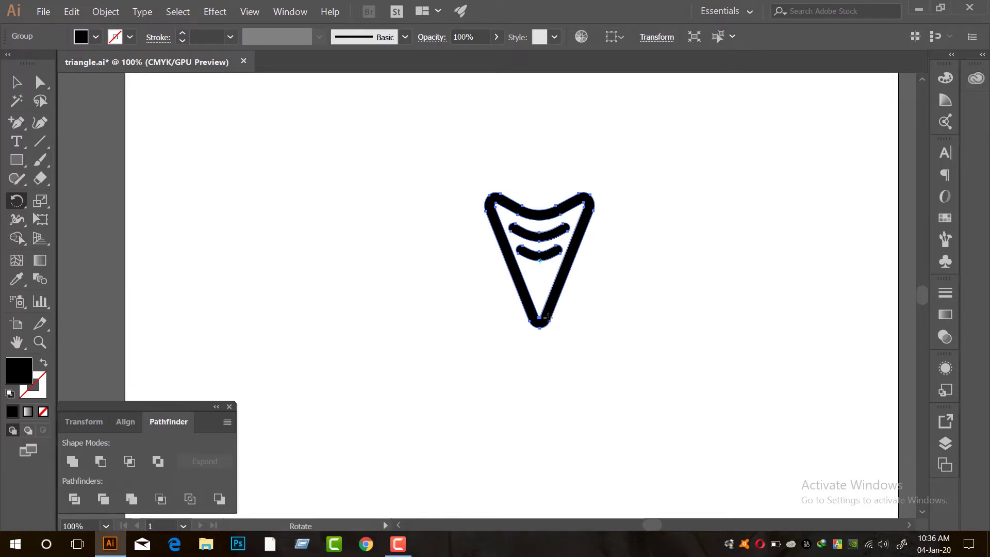
scroll(549, 311, "up", 2)
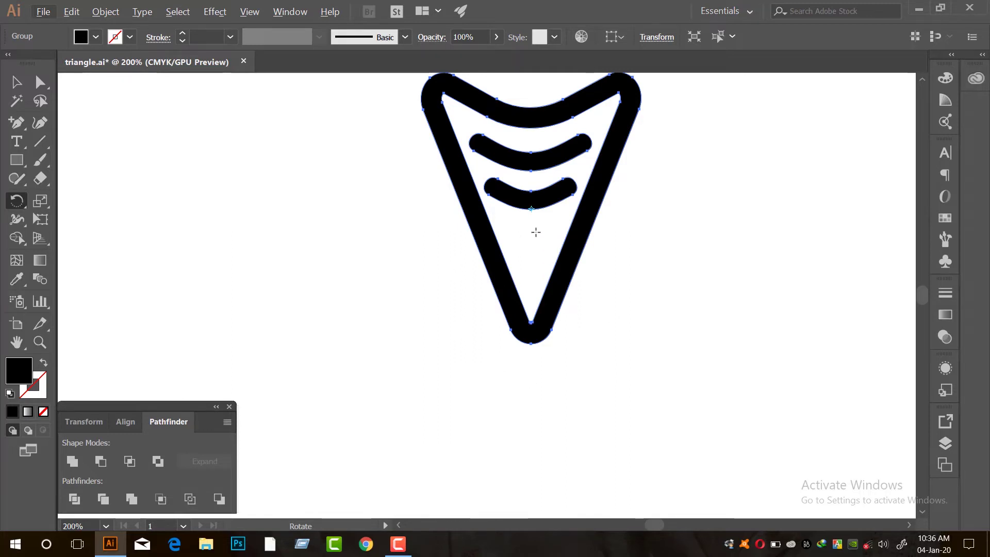
scroll(536, 204, "up", 3)
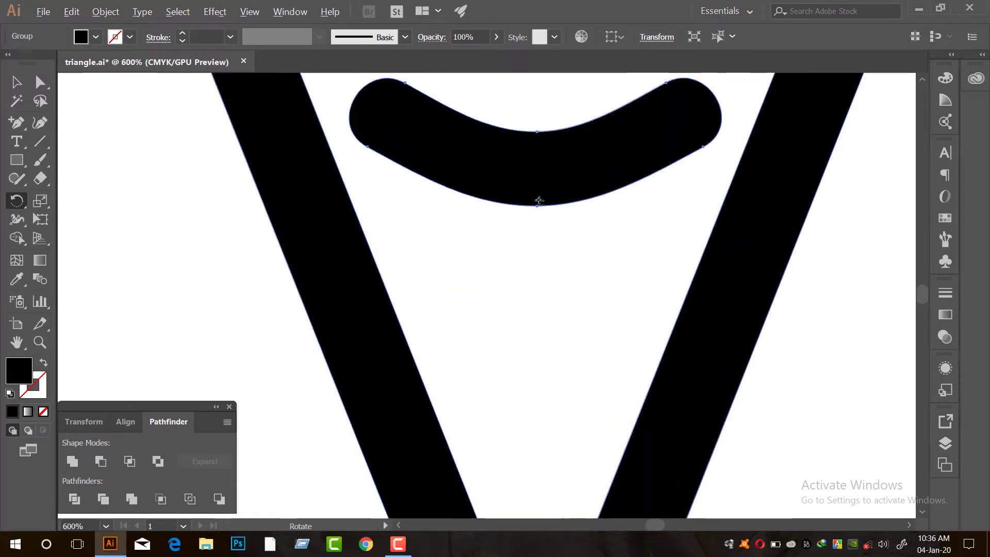
scroll(537, 200, "up", 4)
scroll(530, 212, "down", 8)
scroll(535, 302, "up", 2)
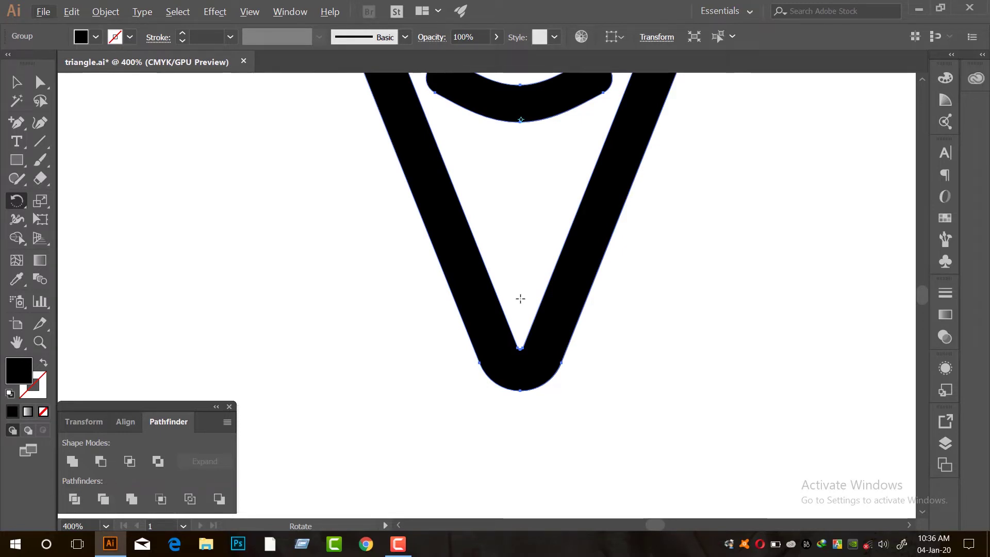
key("alt")
left_click(520, 299, "alt")
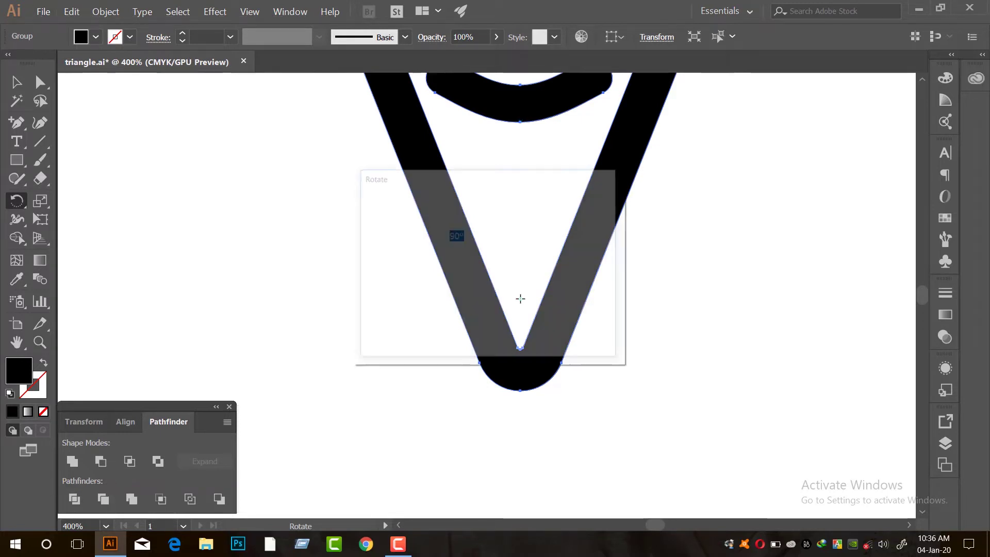
left_click_drag(481, 177, 200, 180)
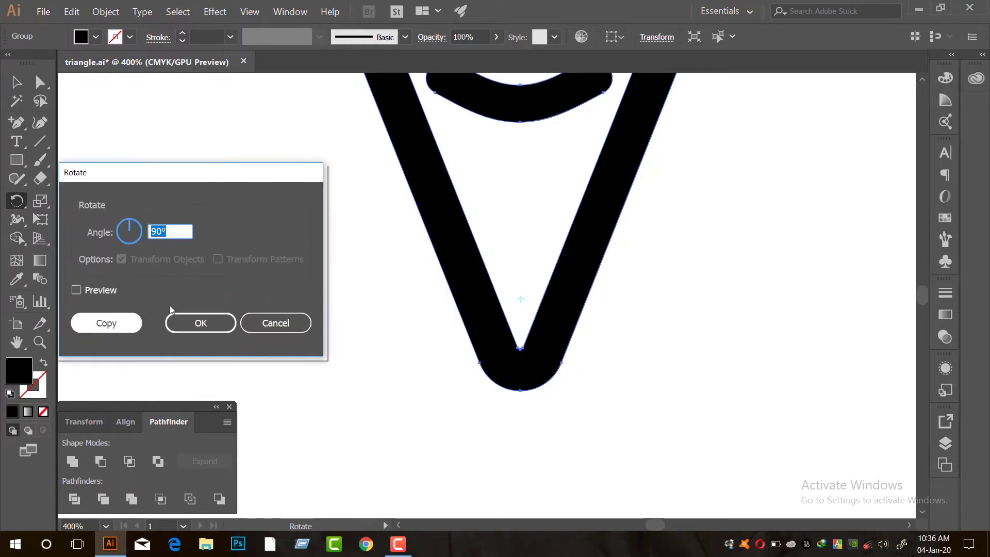
left_click_drag(130, 175, 159, 122)
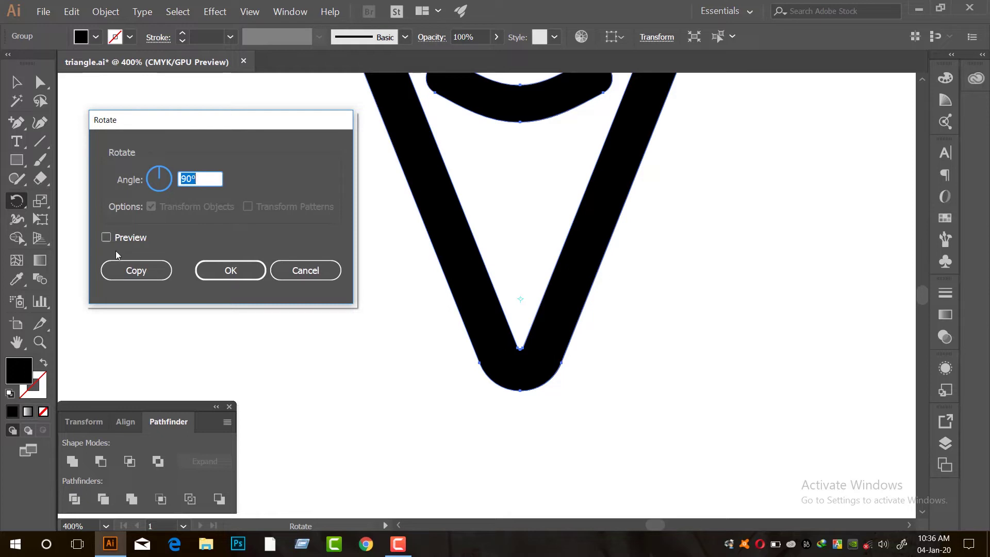
left_click(135, 270)
scroll(591, 257, "down", 3)
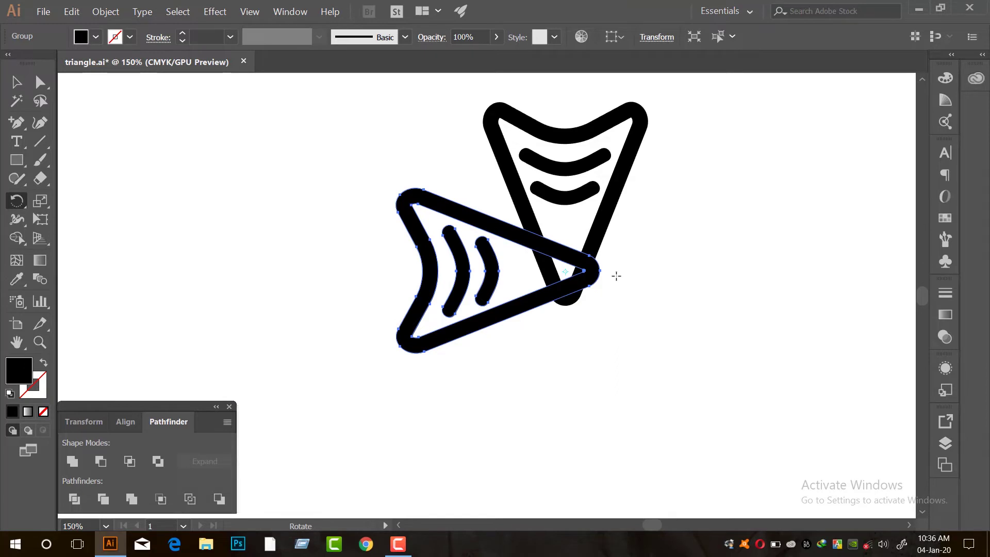
Step: Repeat the rotated copy twice to complete a four-armed cross, then clear the selection
key("v")
key("ctrl+d")
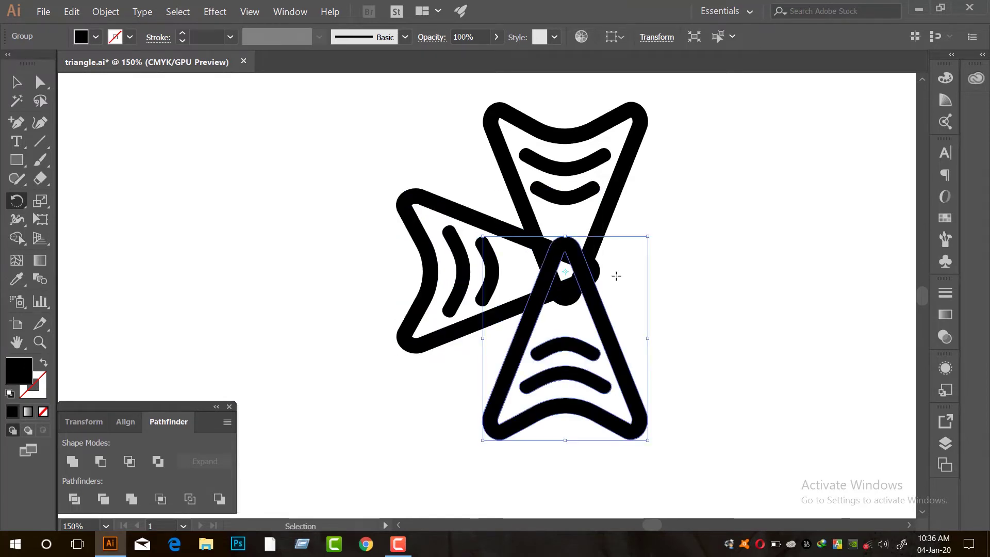
key("ctrl+d")
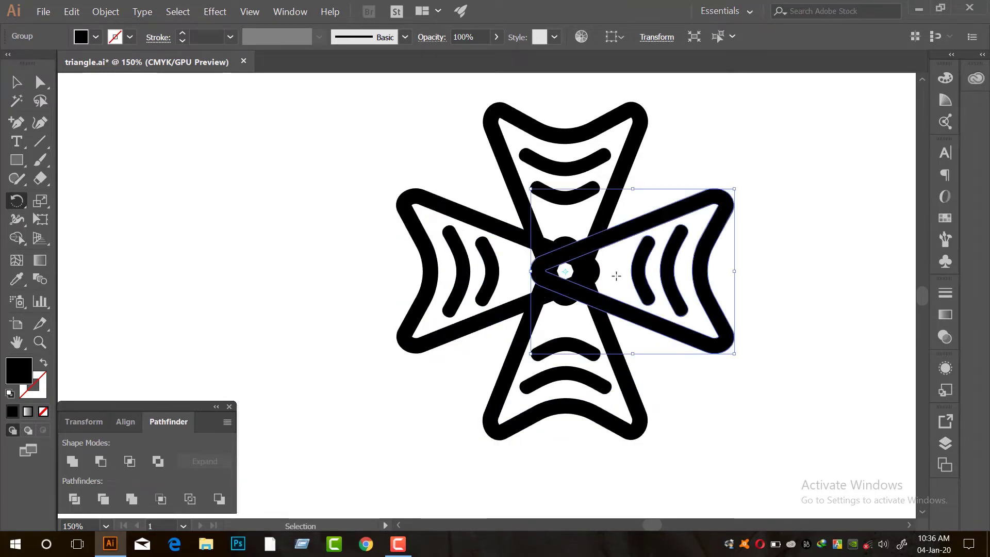
key("r")
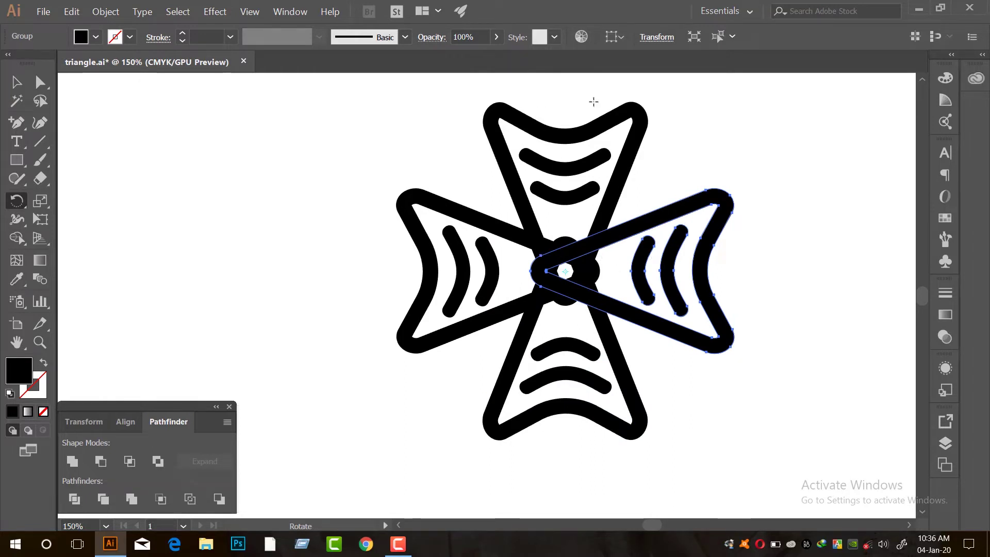
scroll(571, 145, "up", 2)
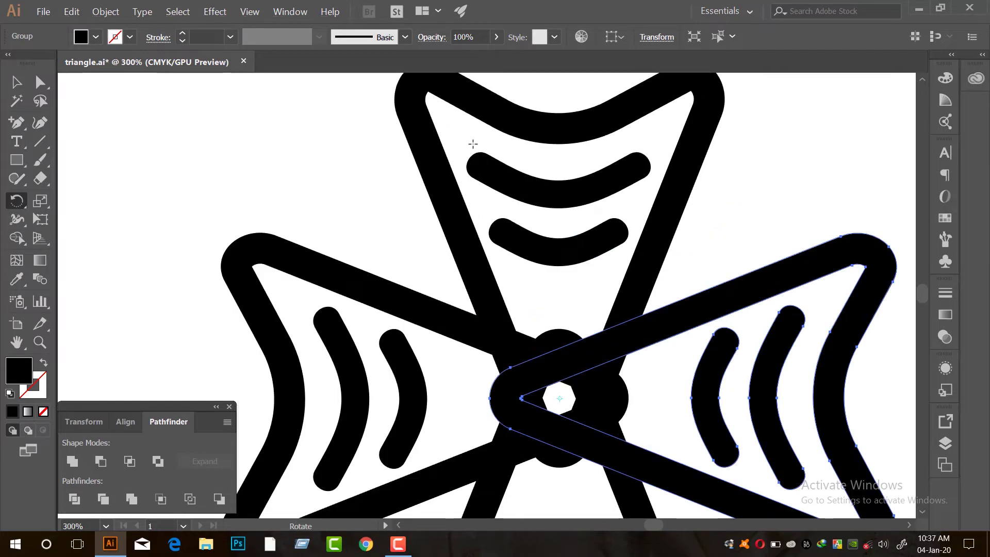
scroll(538, 350, "down", 2)
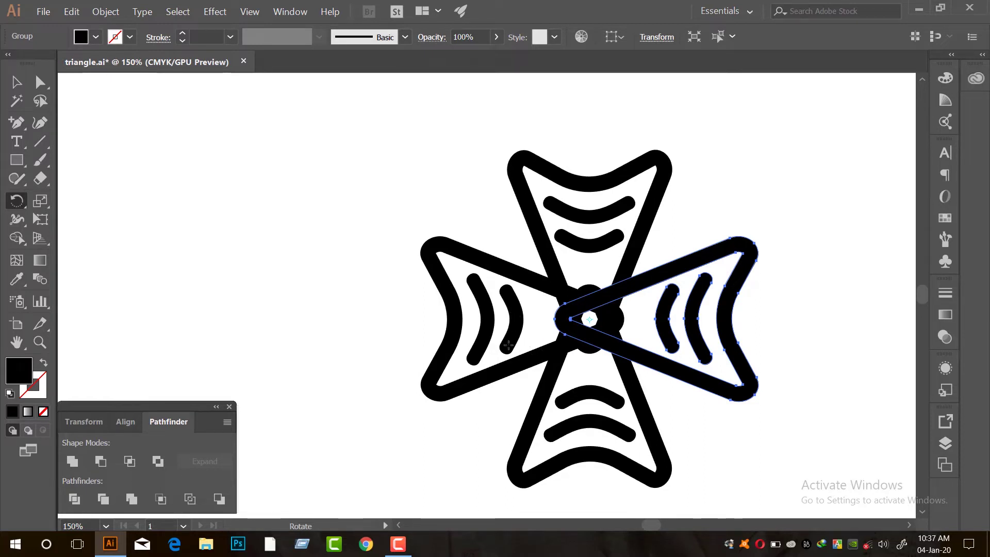
left_click(17, 82)
left_click(344, 149)
scroll(429, 198, "down", 2)
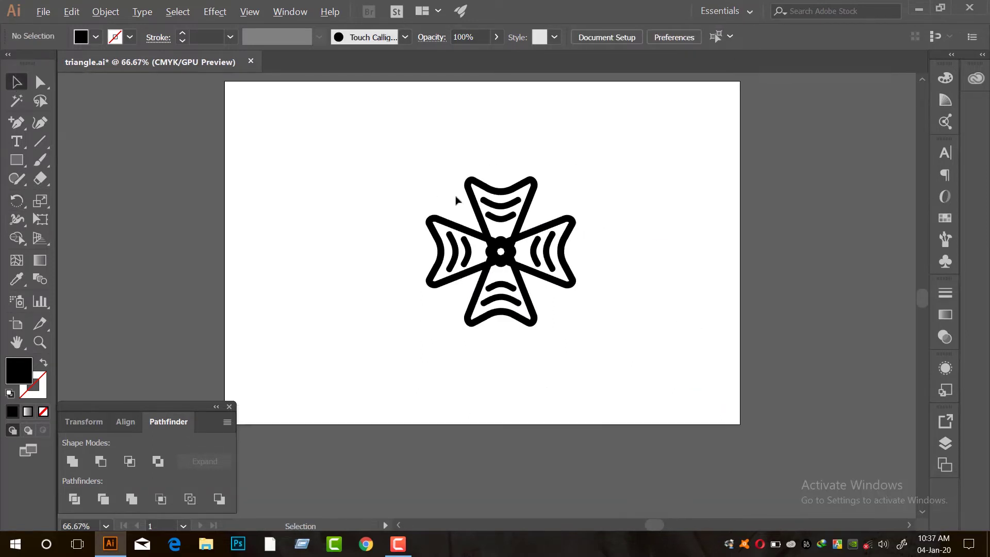
Step: Divide all four overlapping arrowhead groups with Pathfinder and ungroup the resulting pieces
key("ctrl+1")
left_click_drag(354, 147, 722, 424)
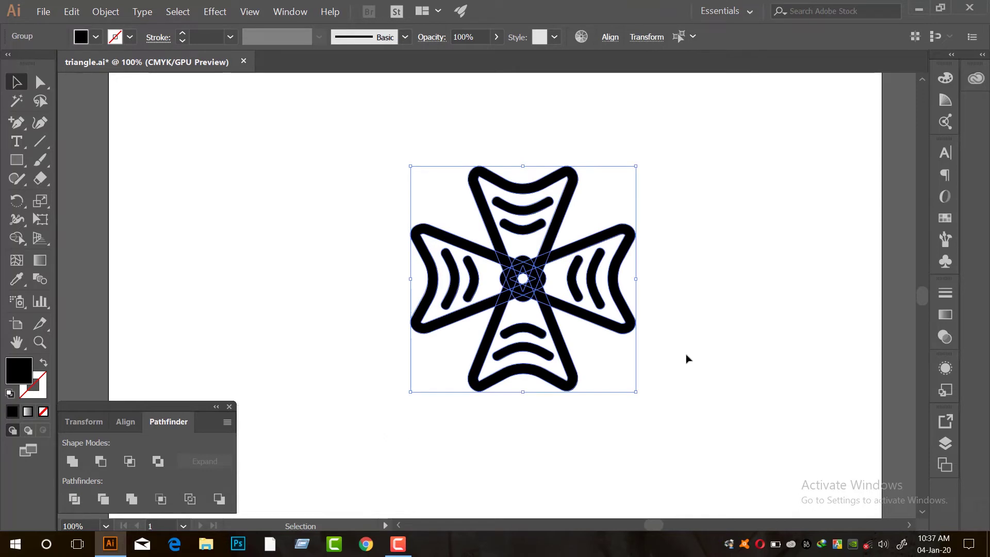
scroll(564, 294, "up", 2)
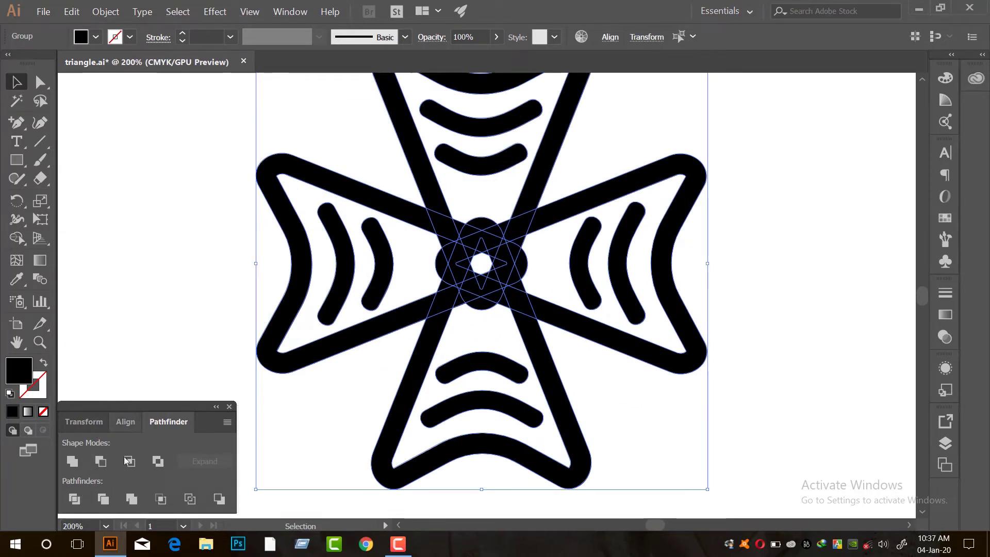
left_click(74, 499)
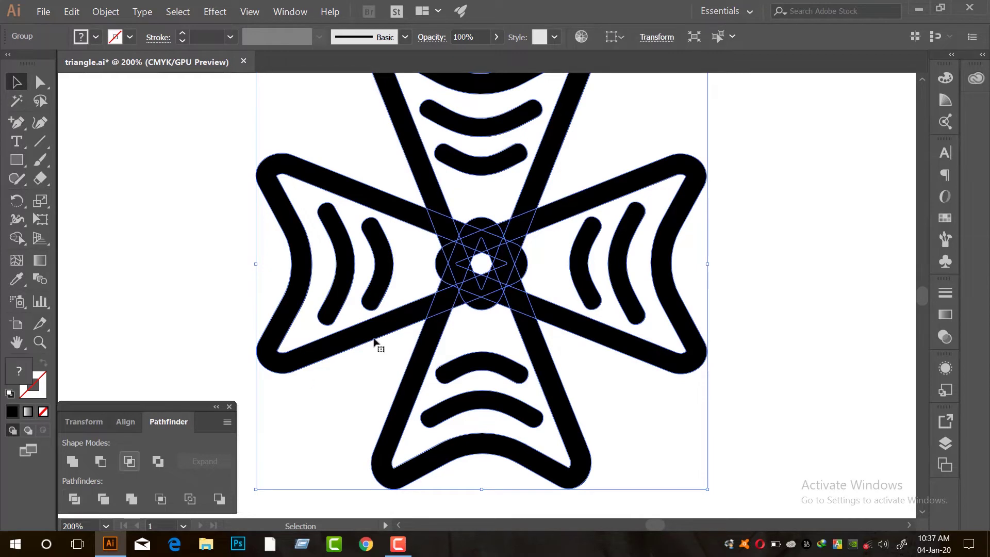
right_click(507, 240)
left_click(559, 323)
left_click(751, 264)
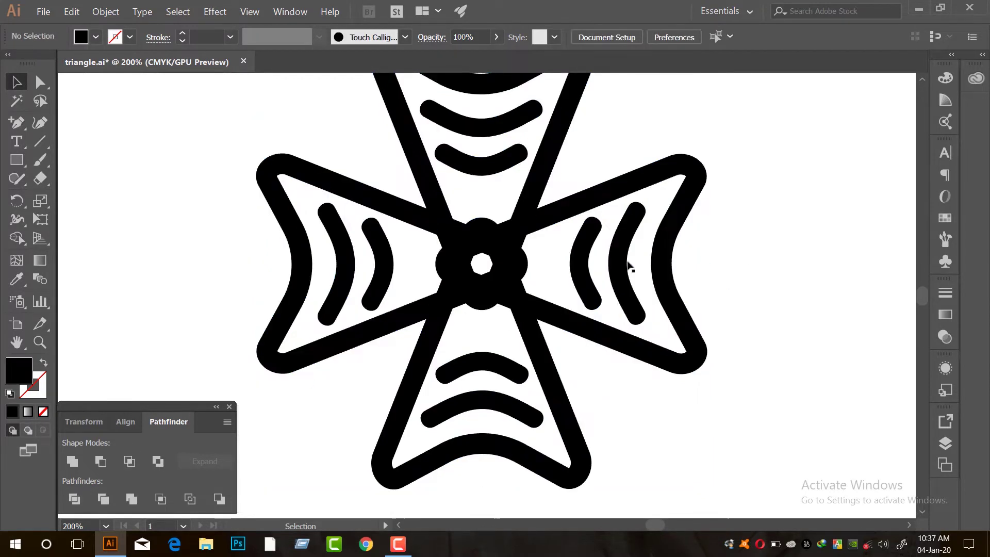
Step: Delete the rounded tip pieces that protrude into the arms around the cross's centre
scroll(536, 229, "up", 1)
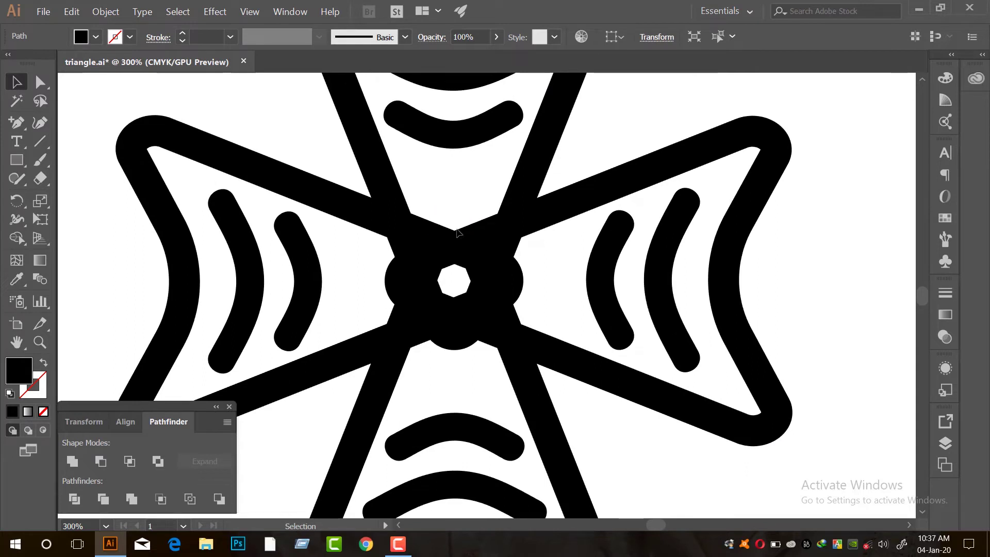
left_click(519, 278)
key("Delete")
left_click(453, 338)
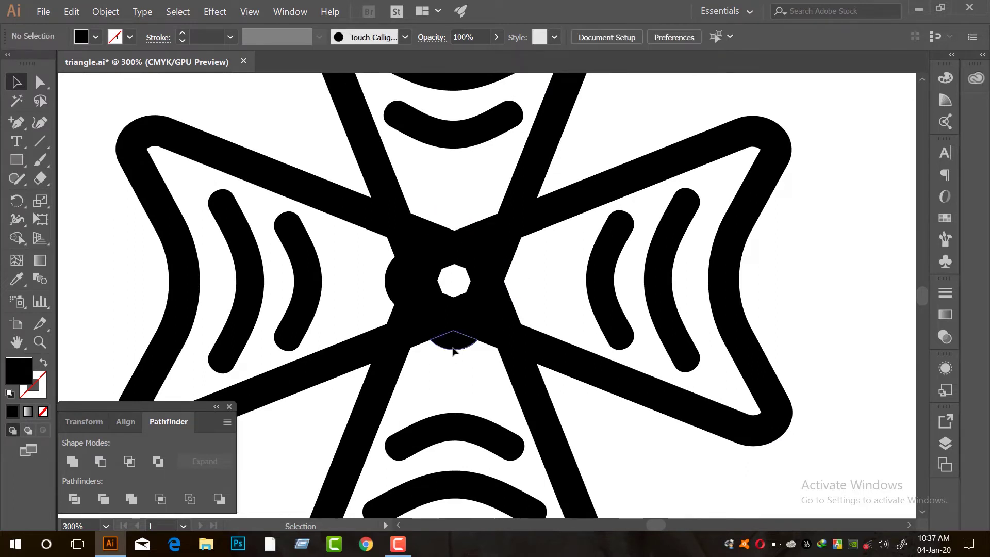
key("Delete")
left_click(389, 285)
key("Delete")
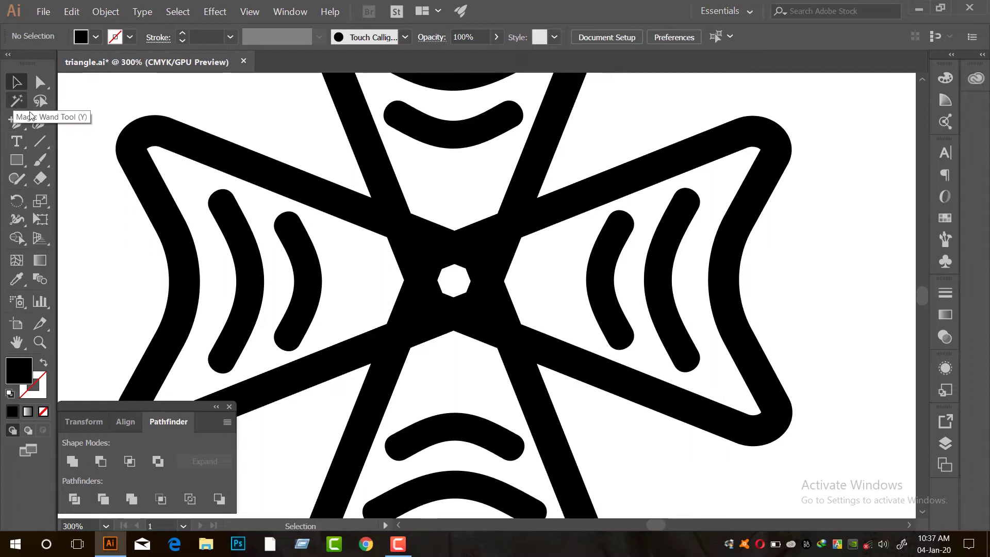
Step: Select all the unfilled leftover pieces of the cross with the Magic Wand and delete them
scroll(517, 192, "down", 2)
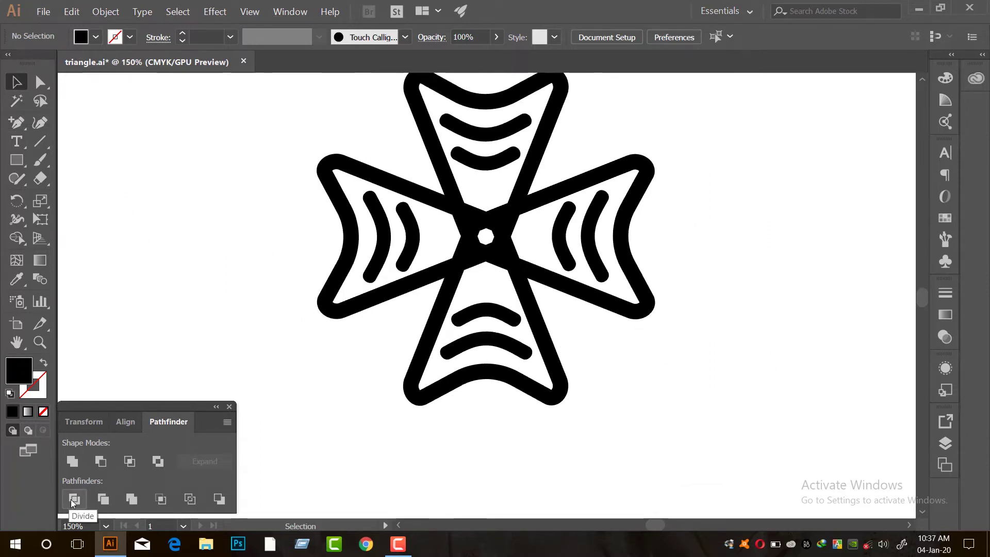
scroll(490, 263, "up", 2)
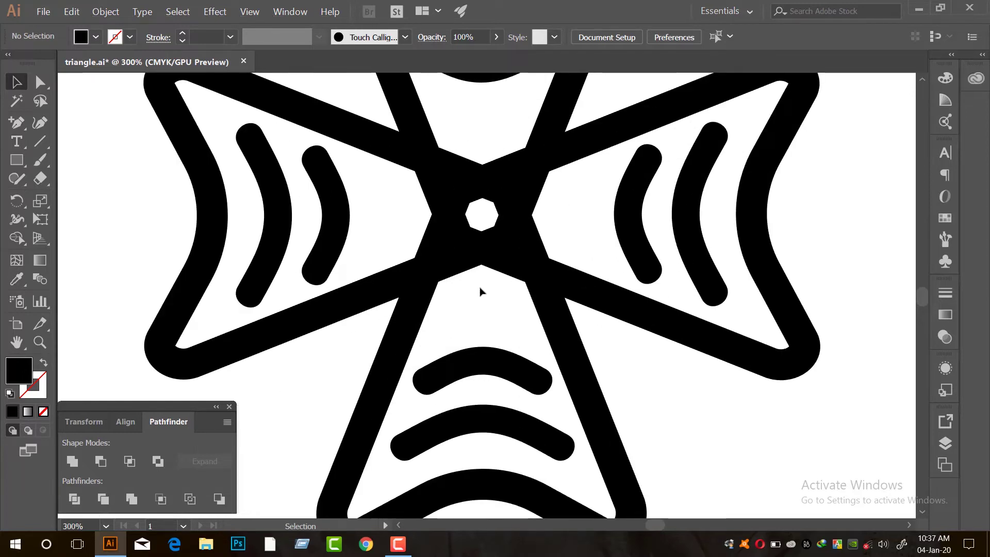
key("ctrl+y")
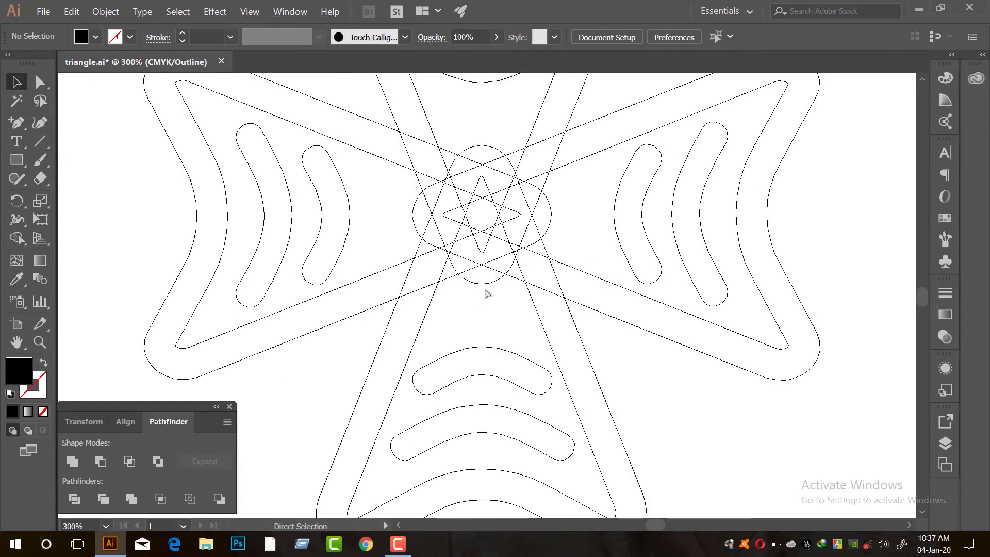
key("ctrl+y")
left_click(483, 286)
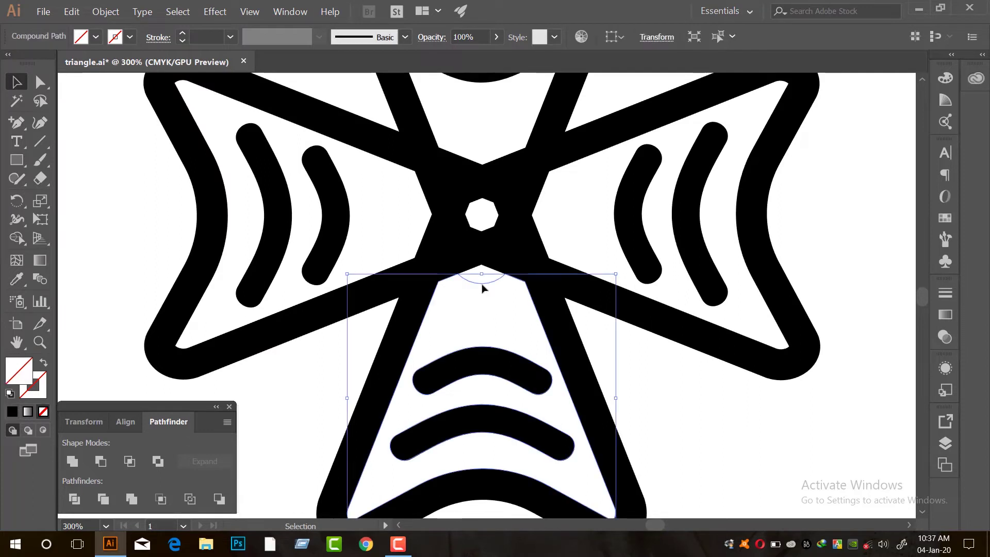
left_click(16, 105)
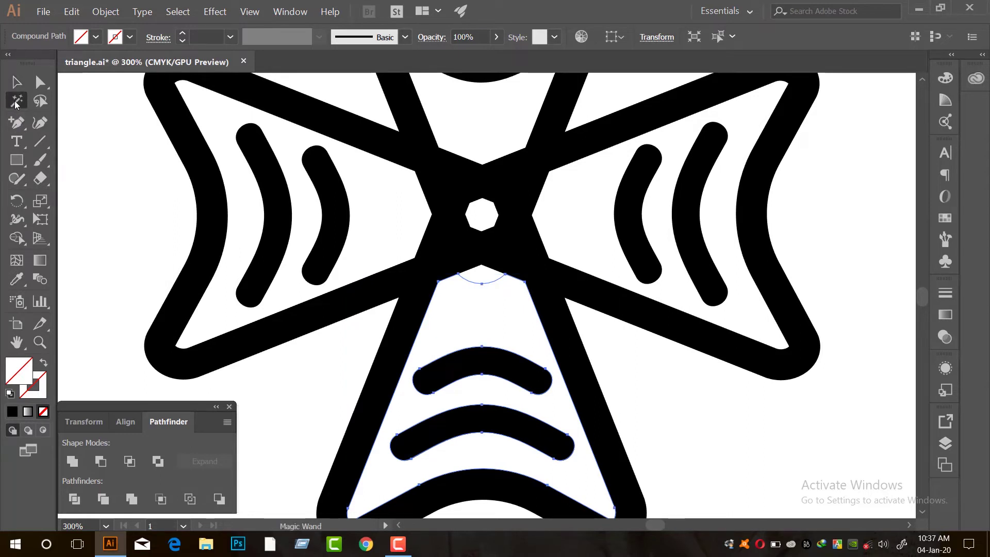
left_click(488, 283)
left_click(494, 284)
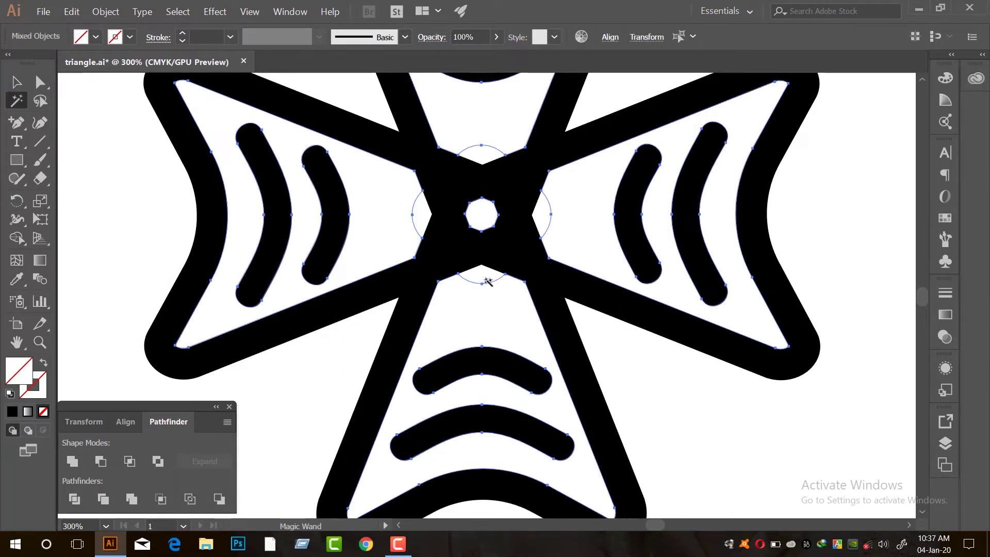
key("ctrl+1")
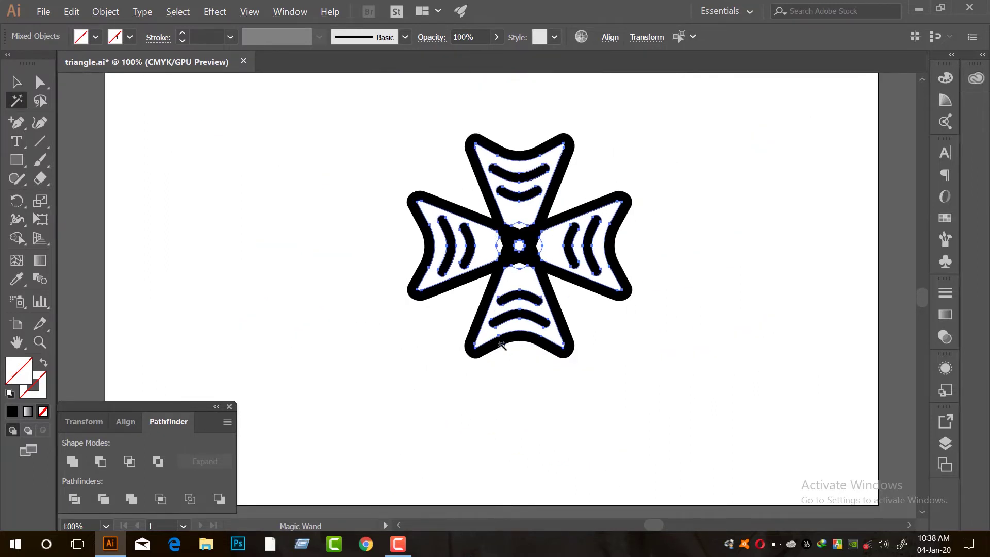
key("Delete")
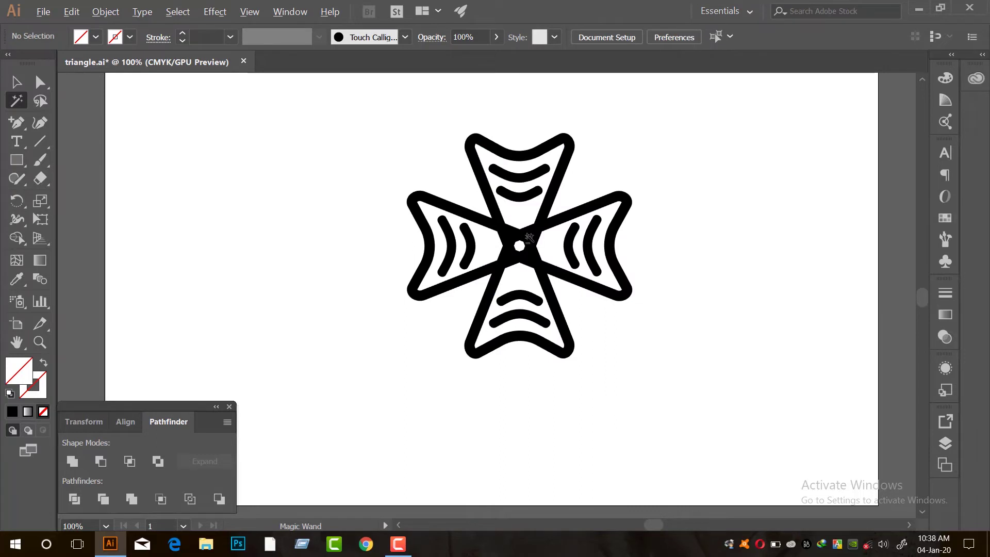
Step: Examine the outlines of the overlapping divided pieces at the cross's centre
scroll(527, 235, "up", 3)
left_click(16, 82)
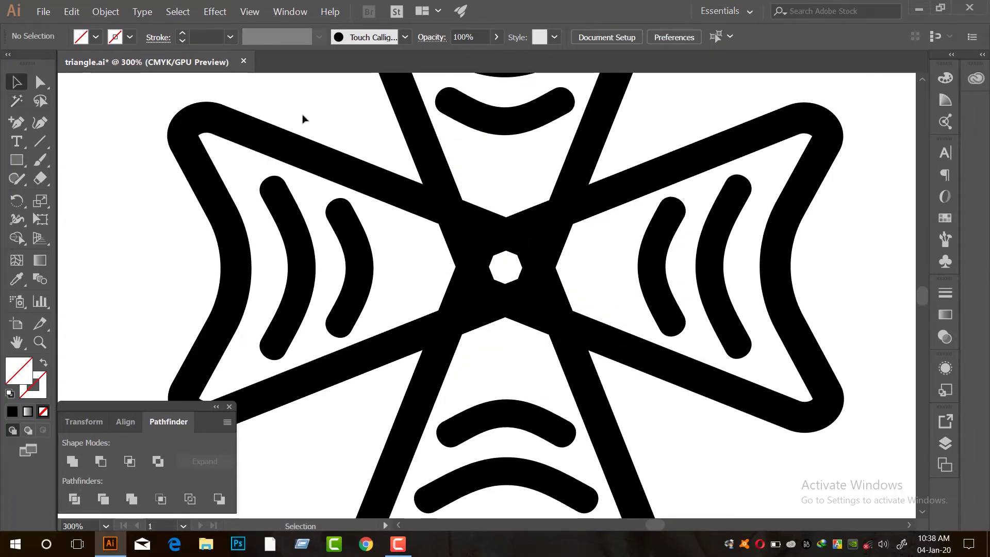
key("space")
left_click_drag(495, 224, 458, 252)
left_click(363, 219)
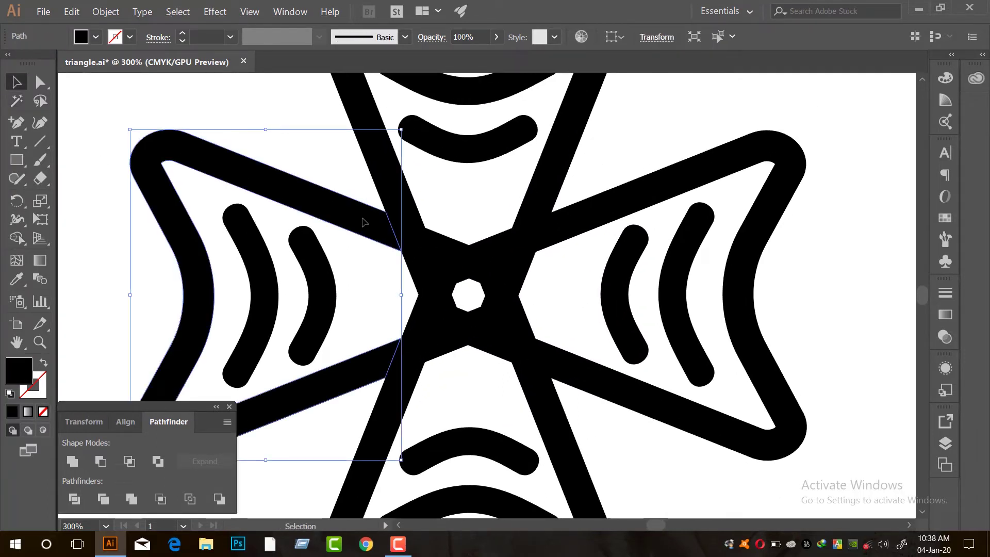
left_click_drag(304, 160, 722, 446)
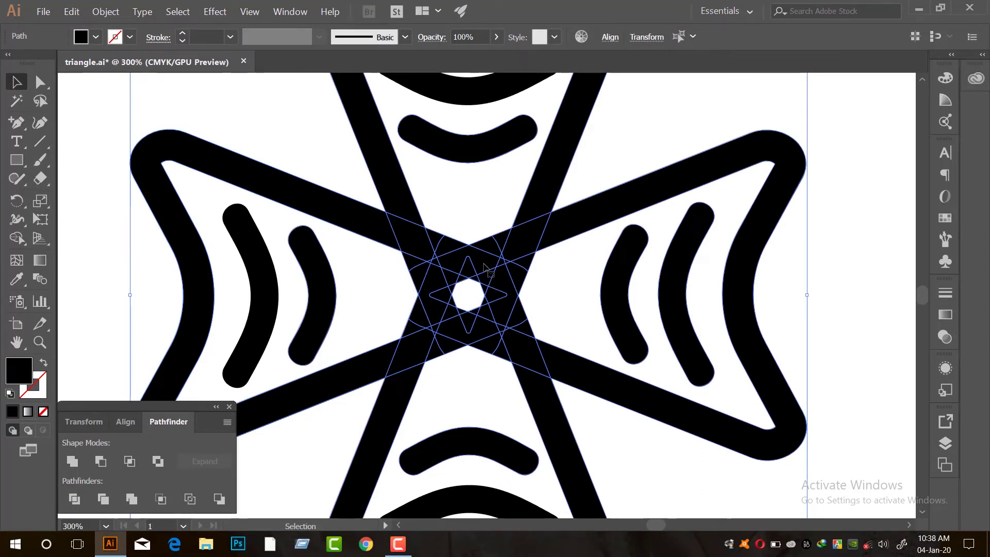
scroll(488, 270, "up", 1)
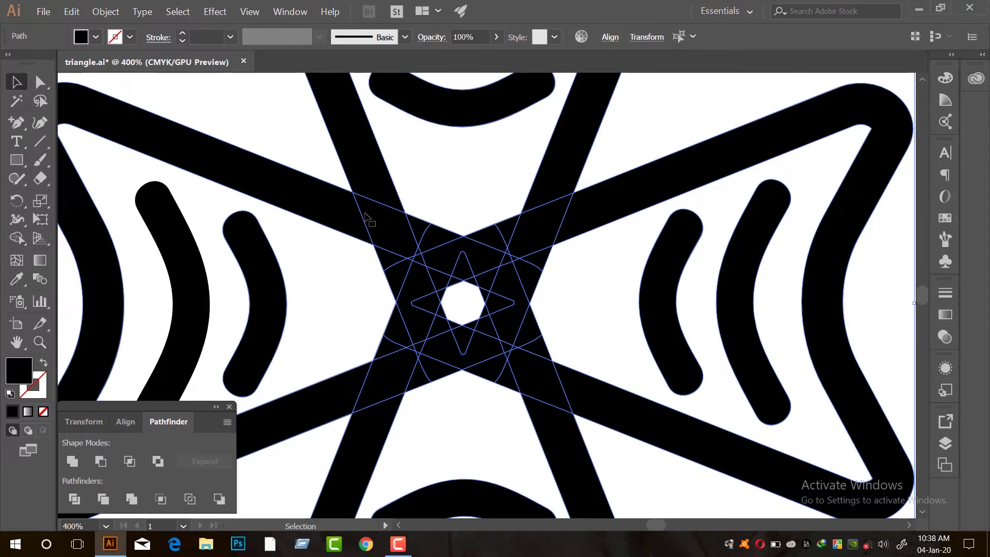
left_click(460, 181)
Step: Unite the left arm with the pieces that continue its upper bar through the centre, using Pathfinder
scroll(380, 218, "up", 2)
left_click(336, 213)
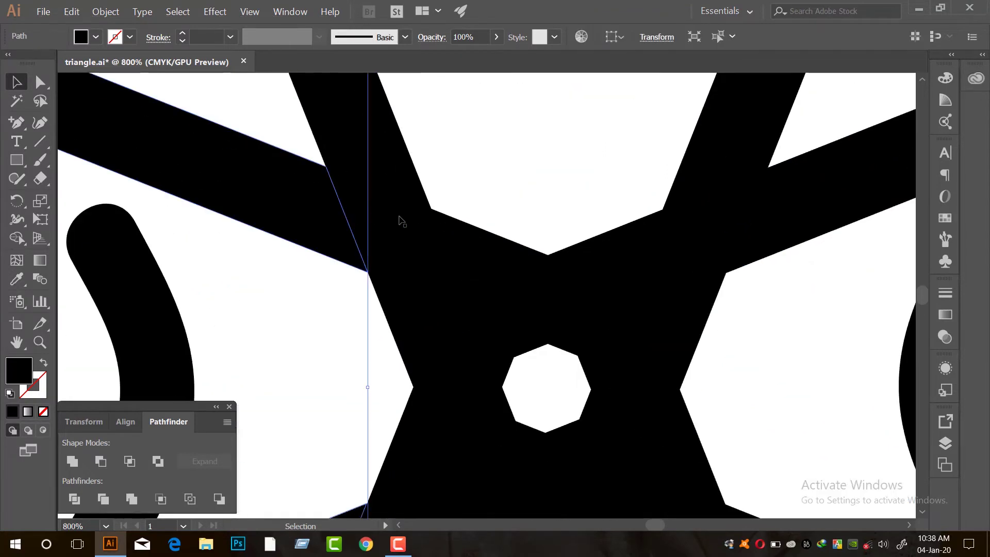
left_click(398, 217, "shift")
left_click(468, 244, "shift")
left_click(465, 286, "shift")
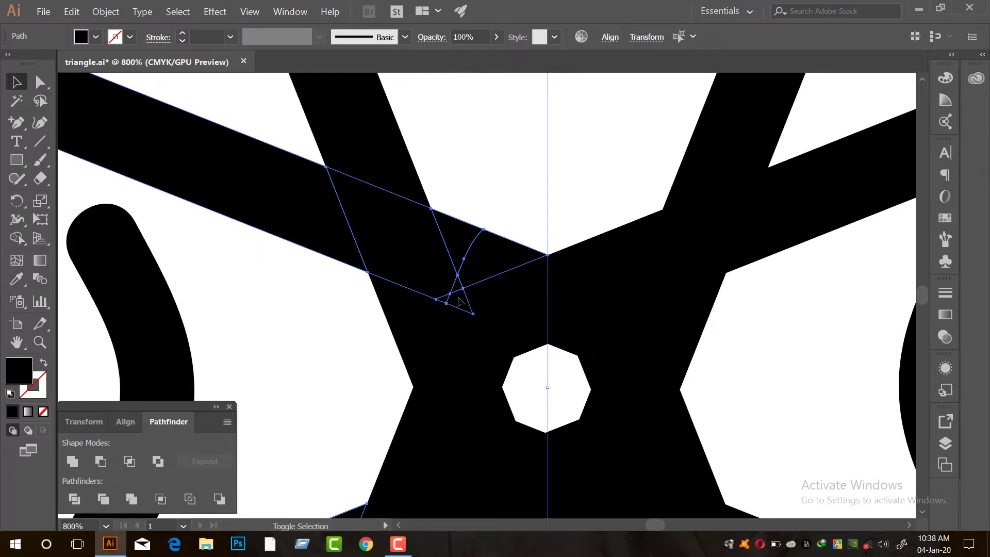
left_click(533, 306, "shift")
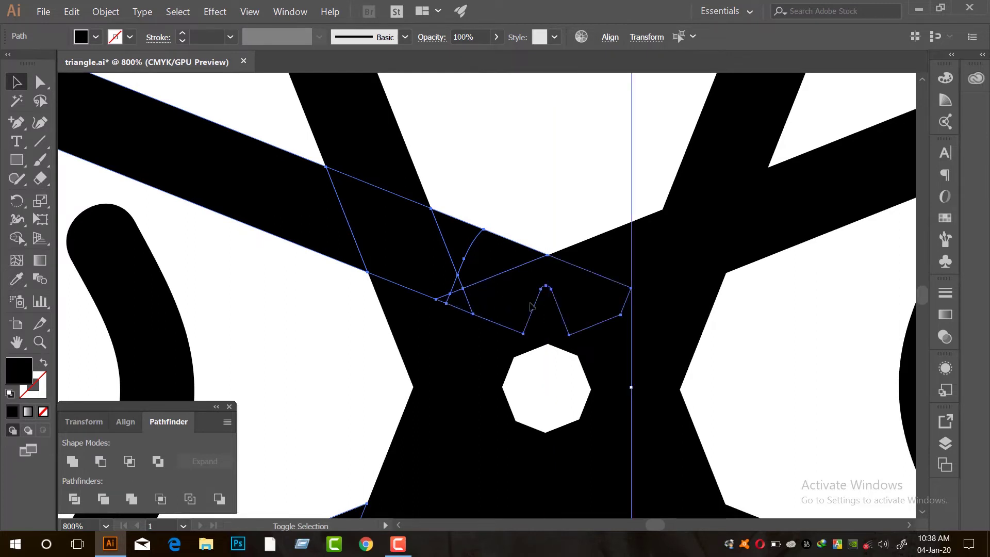
left_click(599, 343, "shift")
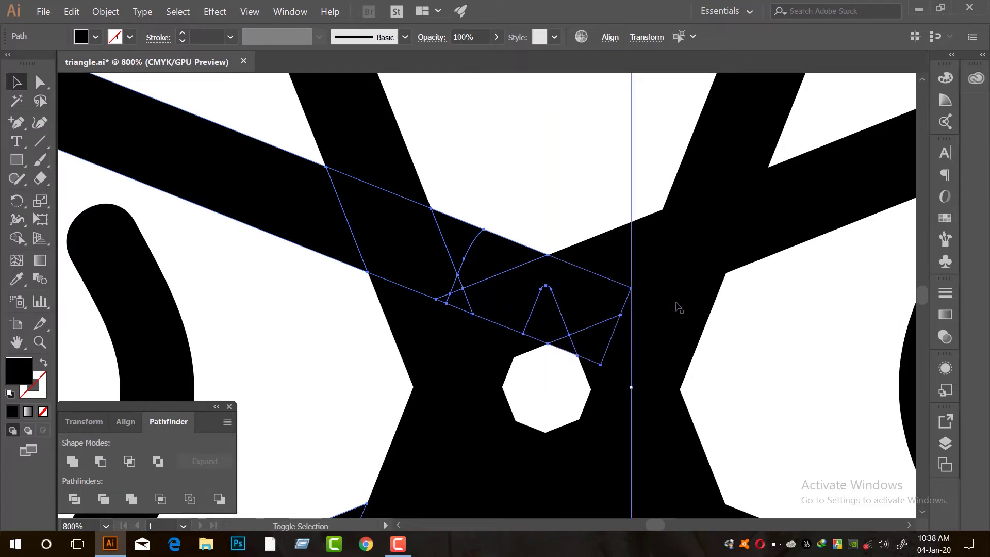
scroll(601, 294, "down", 2)
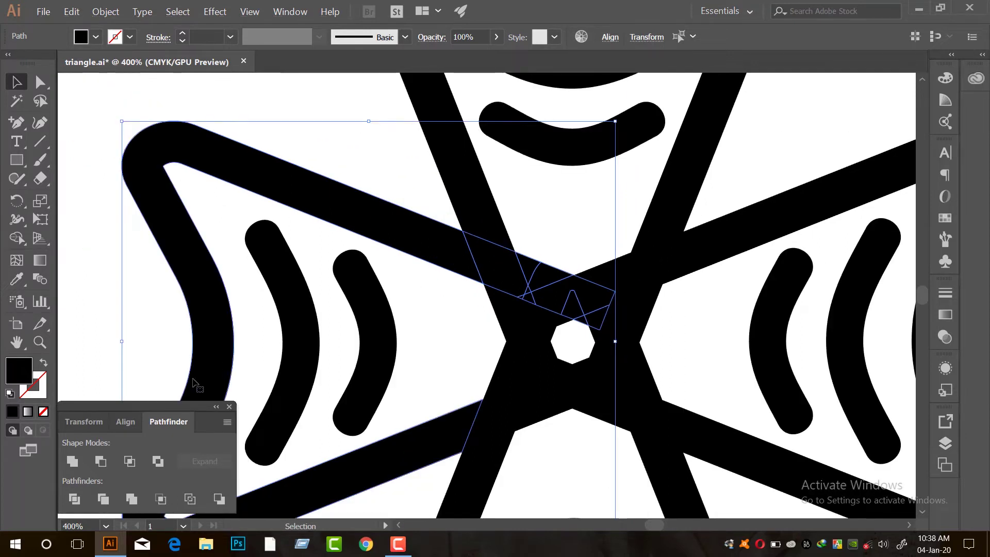
left_click(73, 461)
Step: Offset the united left arm's path by 6 pt with miter joins
scroll(490, 293, "down", 1)
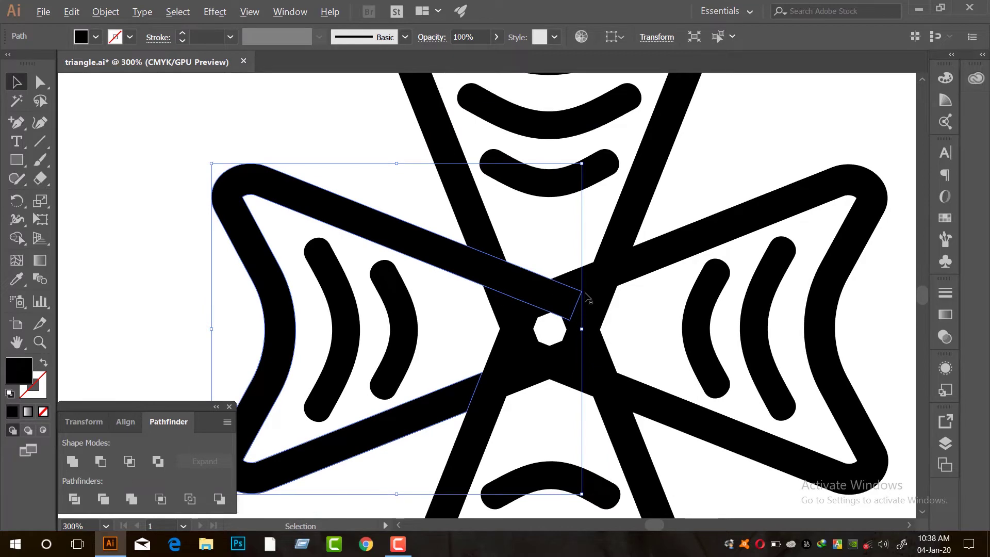
scroll(586, 294, "up", 1)
left_click(106, 12)
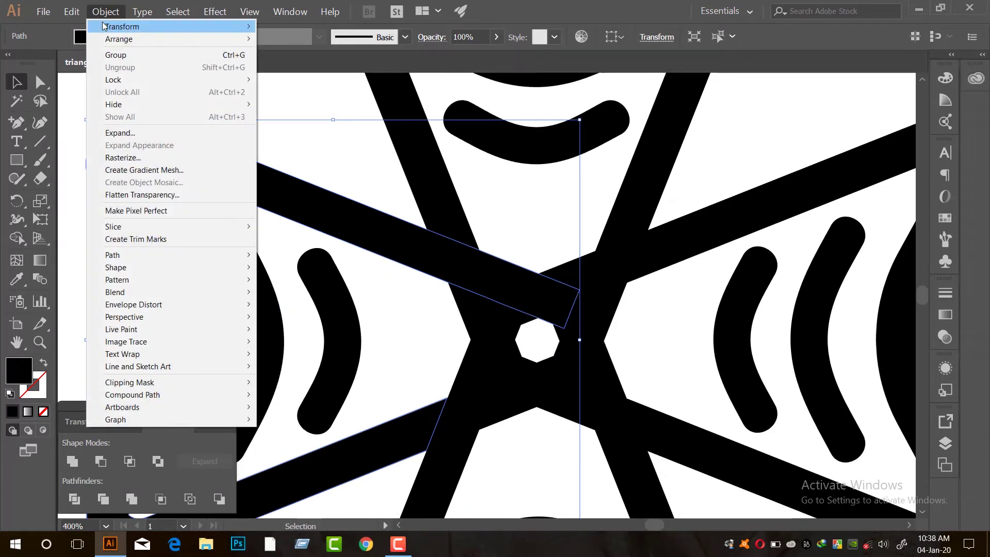
mouse_move(140, 254)
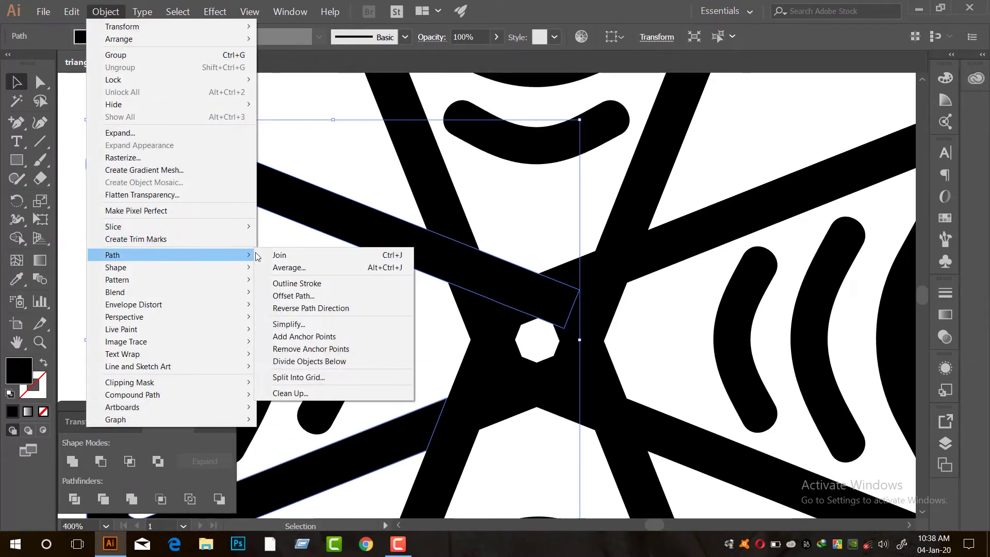
left_click(310, 296)
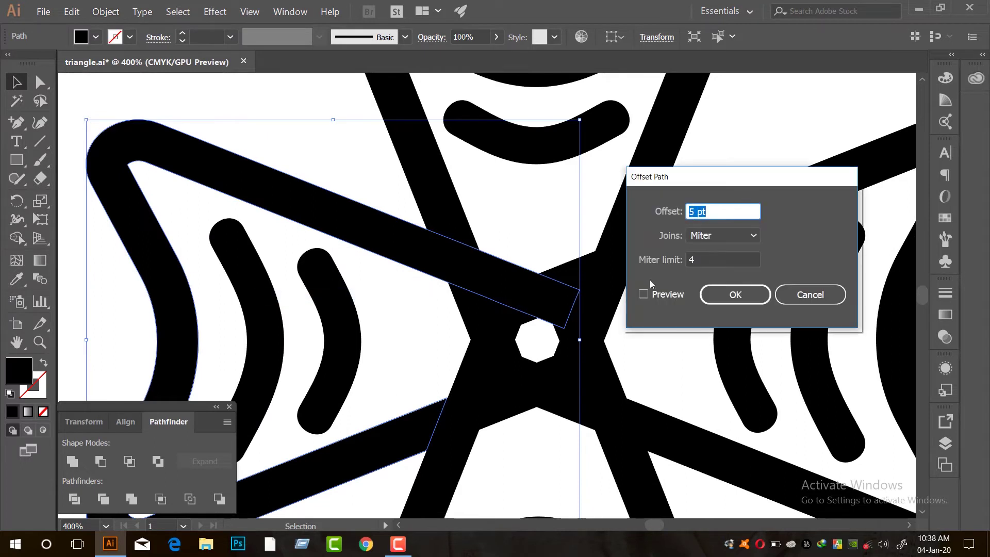
left_click(643, 294)
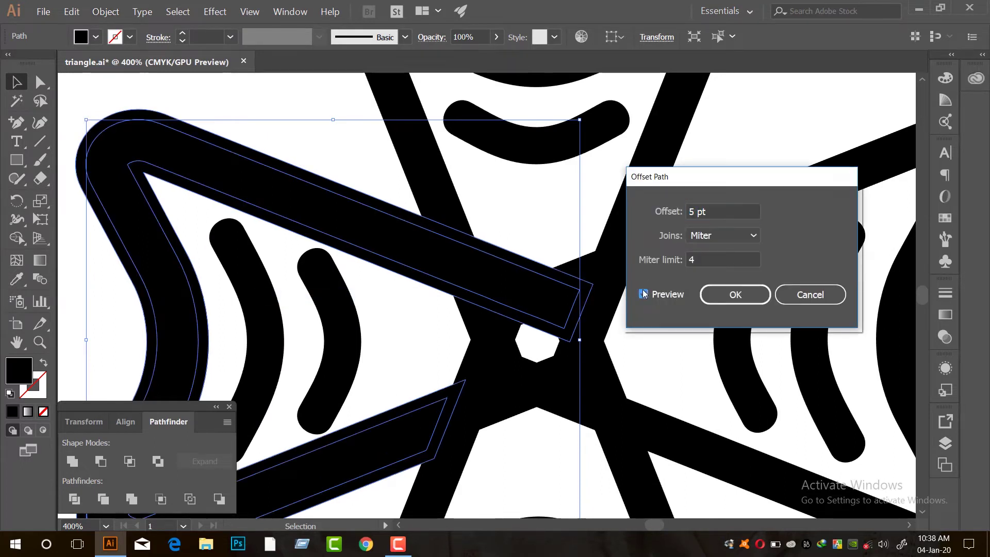
double_click(693, 210)
type("6")
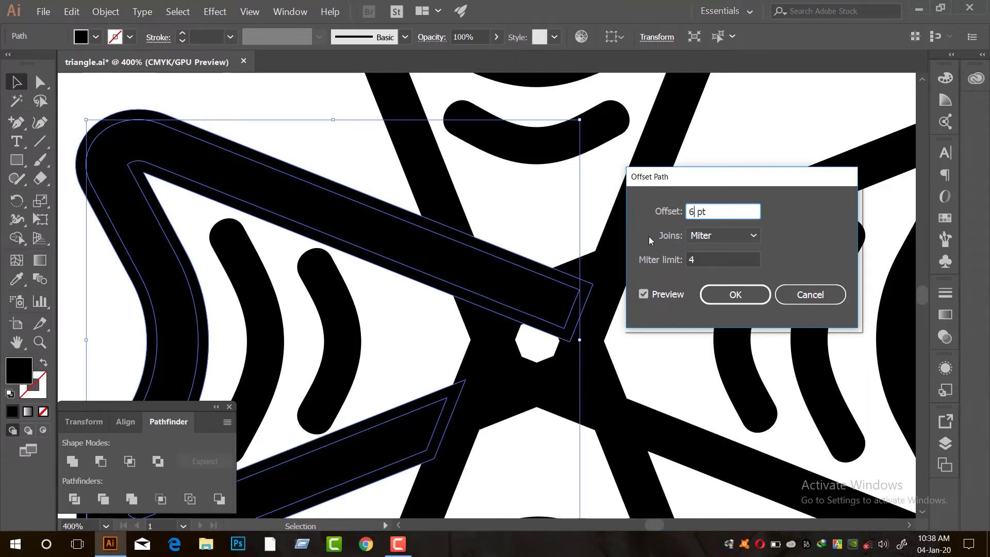
left_click(736, 294)
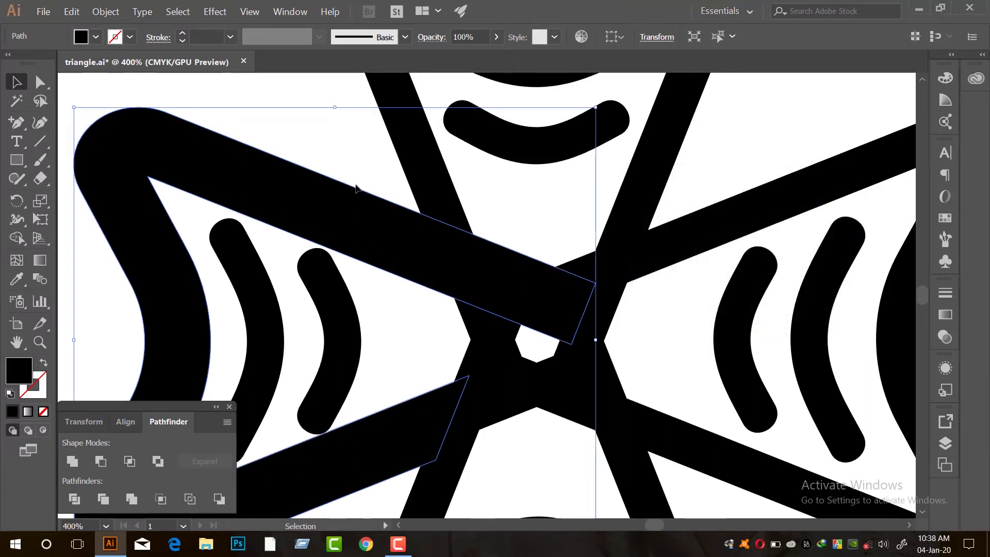
Step: Divide the offset left arm and the centre pieces it overlaps with Pathfinder, and ungroup the result
left_click_drag(339, 162, 619, 348)
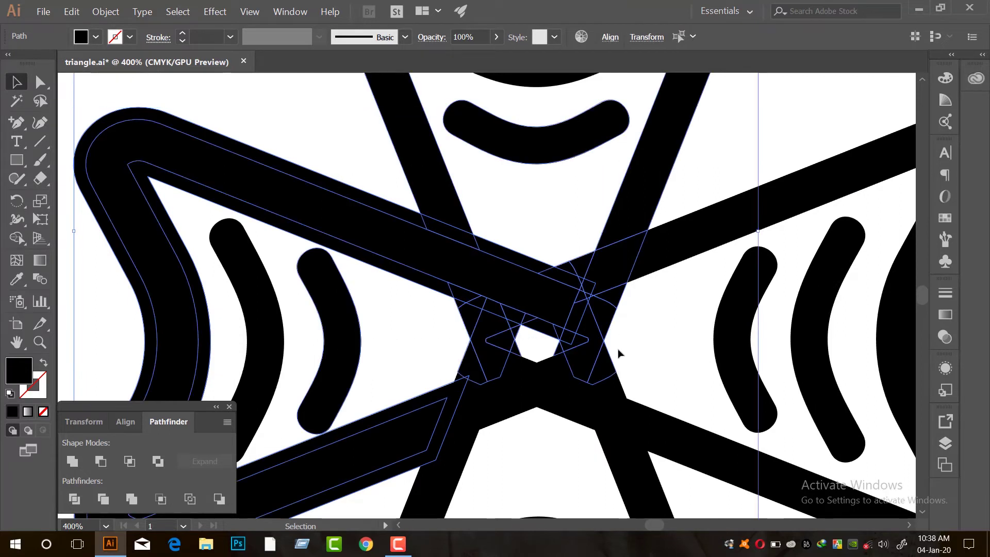
left_click(74, 499)
right_click(575, 232)
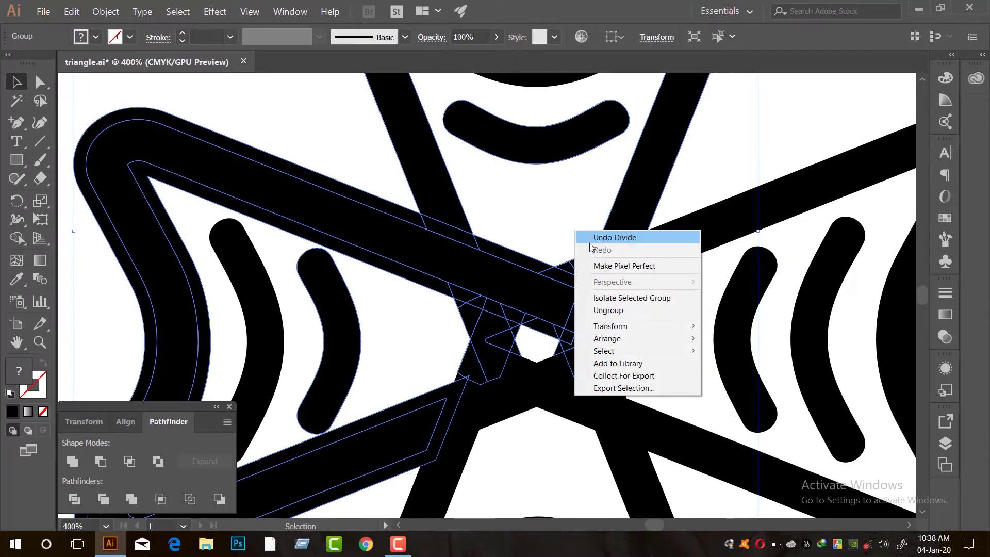
left_click(621, 311)
left_click(510, 209)
Step: Delete the offset outline around the left arm and the offset strips above its upper bar
left_click(326, 178)
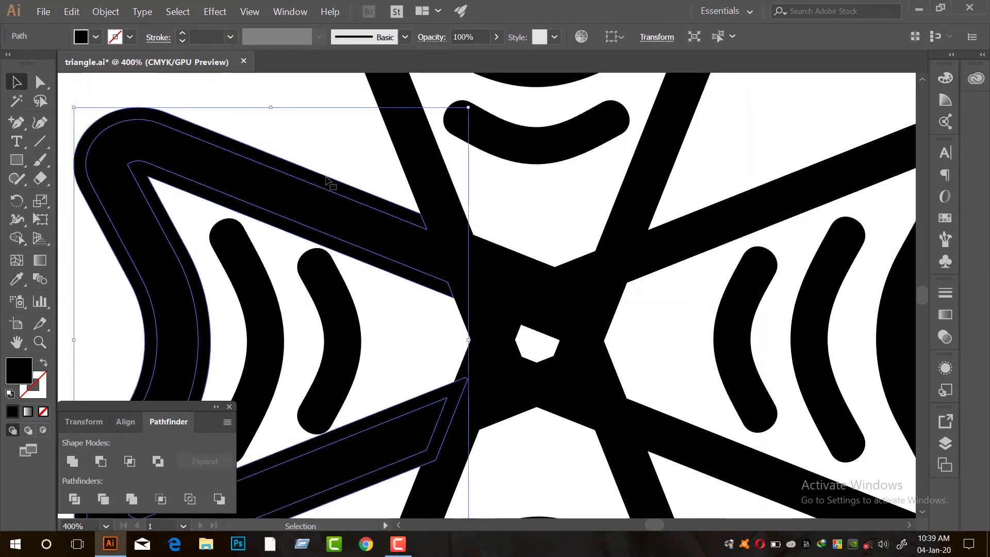
key("Delete")
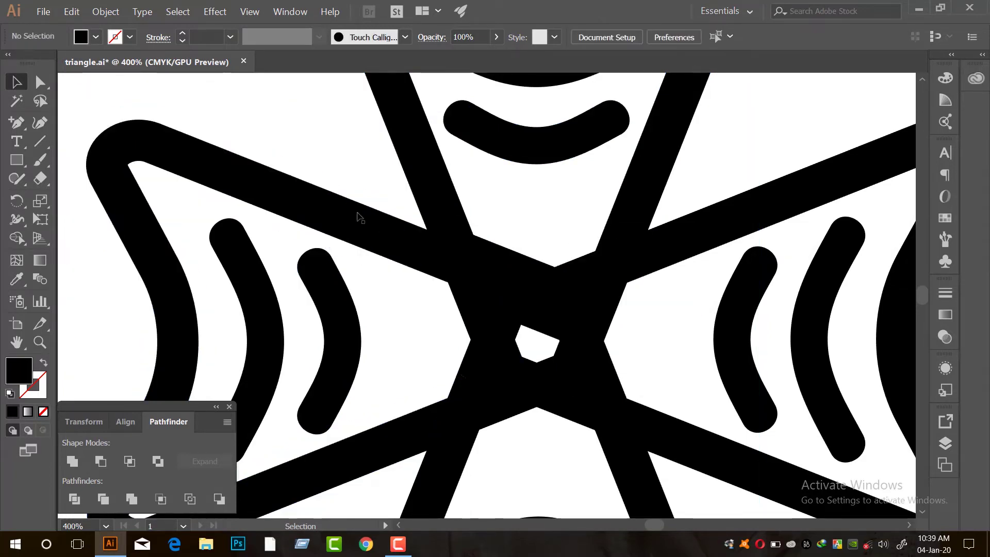
left_click(448, 233)
key("Delete")
left_click(506, 255)
key("Delete")
Step: Delete the offset slivers beneath the left arm's upper bar, as far as the central hole
left_click(454, 288)
key("Delete")
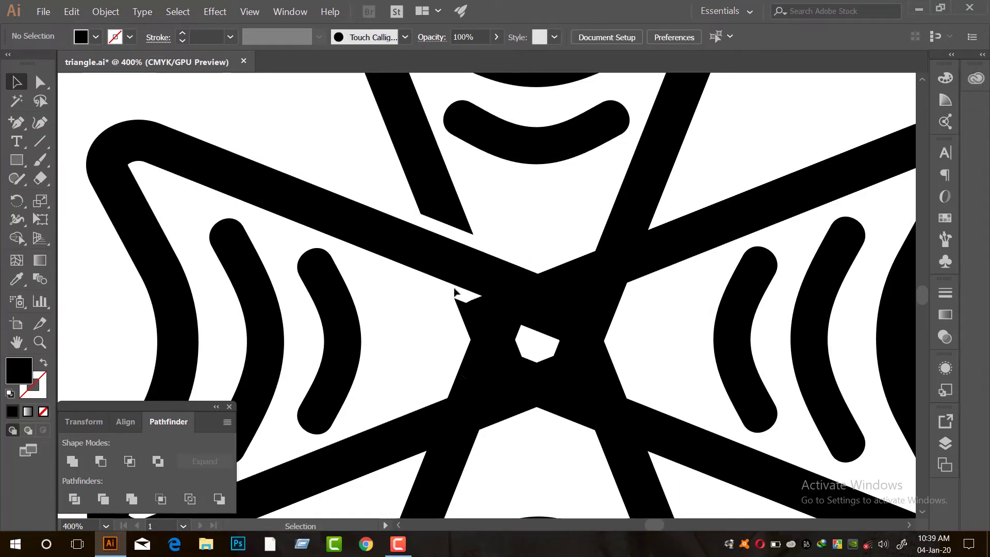
left_click(478, 302)
key("Delete")
left_click(495, 309)
key("Delete")
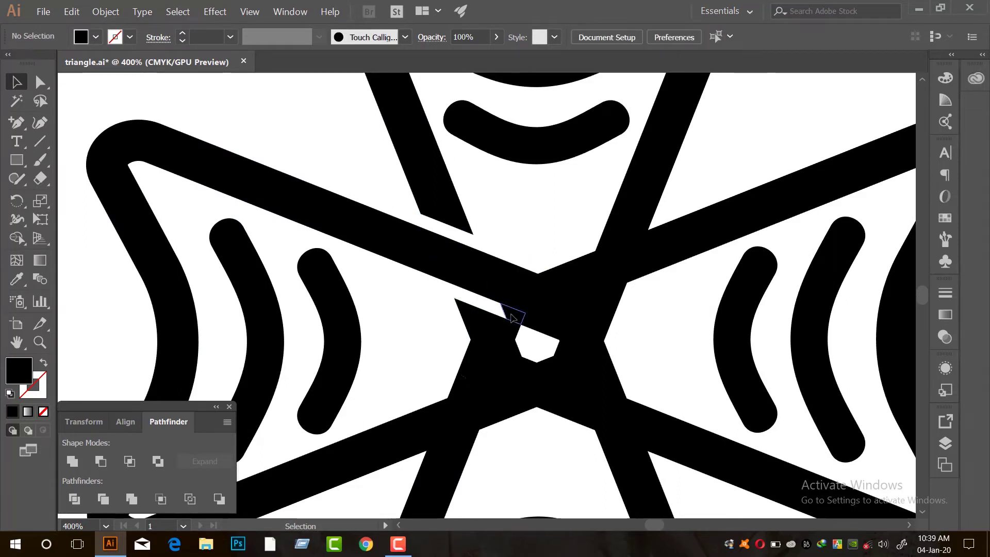
left_click(513, 313)
key("Delete")
left_click(542, 327)
key("Delete")
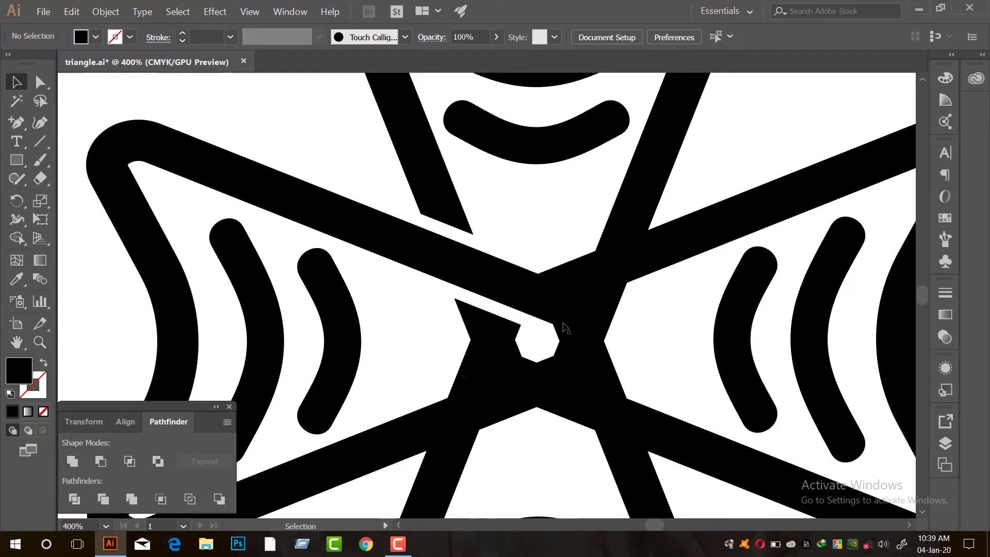
Step: Delete the offset slivers around the end of the bar where it meets the top arm's right bar
left_click(570, 282)
key("Delete")
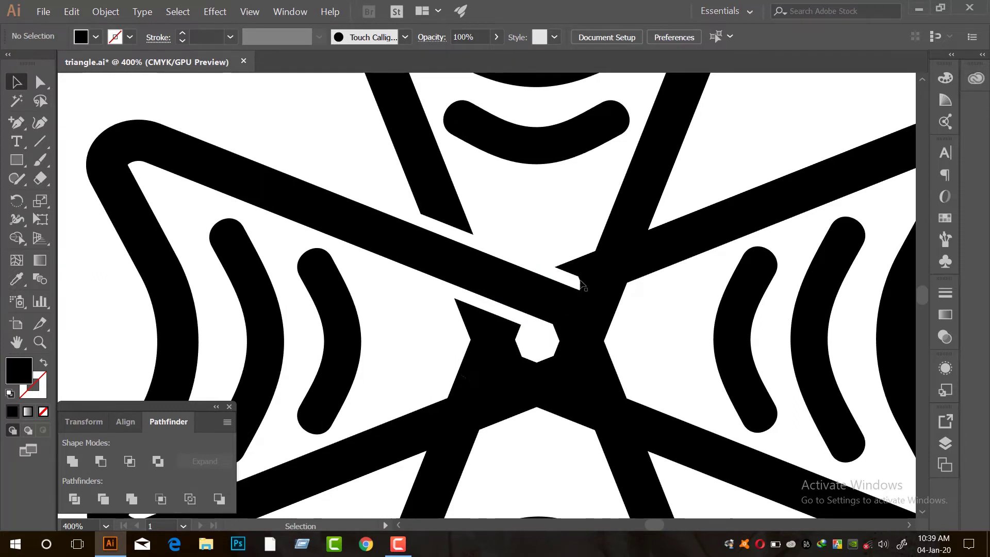
left_click(580, 282)
key("Delete")
left_click(559, 331)
key("Delete")
Step: Unite the top arm with the overlapping pieces that continue its right bar down into the centre, using Pathfinder
scroll(463, 275, "down", 3)
scroll(501, 299, "up", 3)
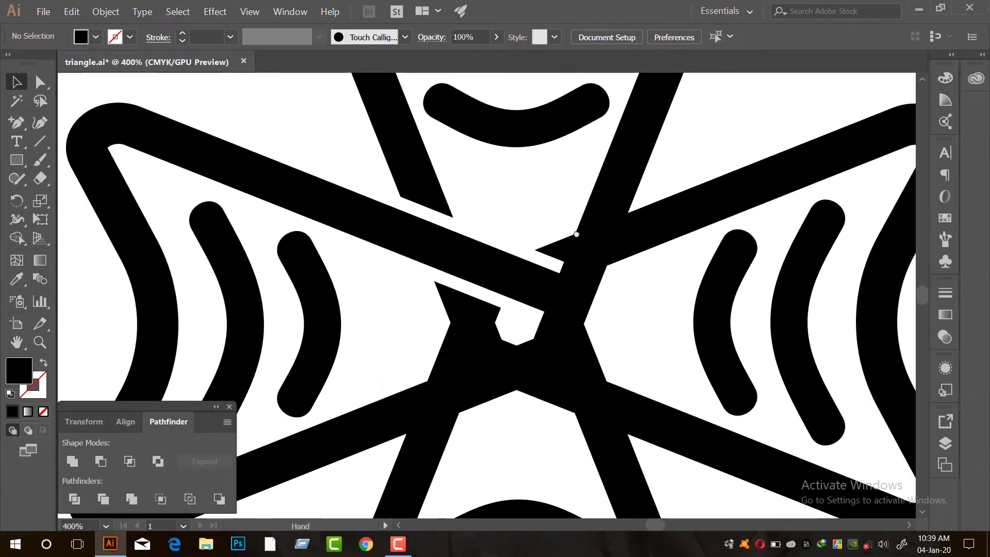
scroll(482, 314, "down", 2)
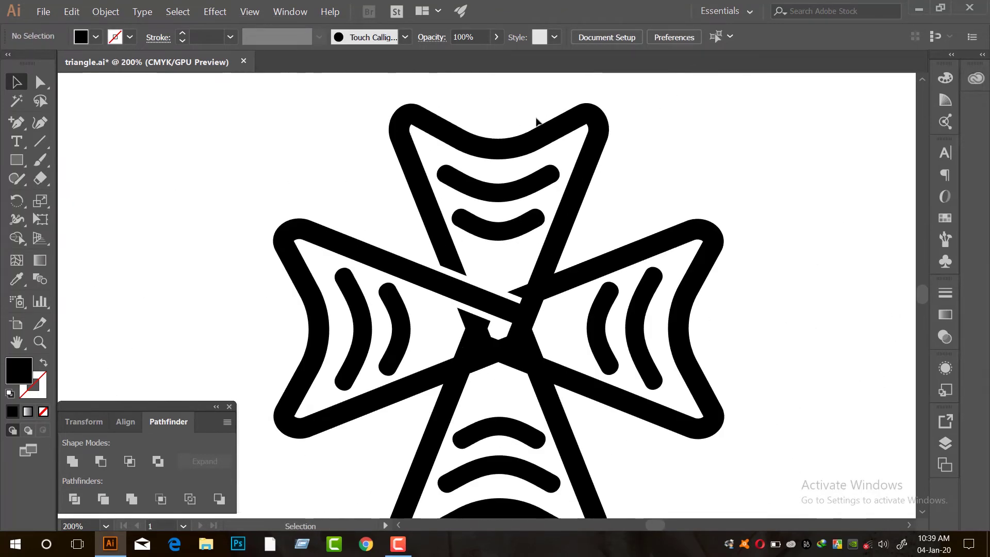
scroll(528, 291, "up", 1)
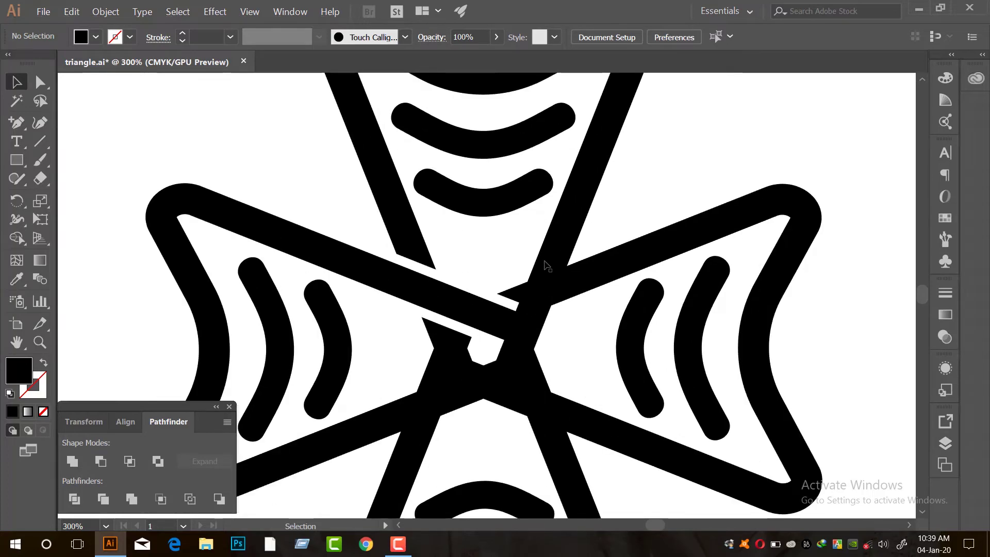
scroll(545, 258, "up", 1)
left_click(565, 246)
left_click(546, 297, "shift")
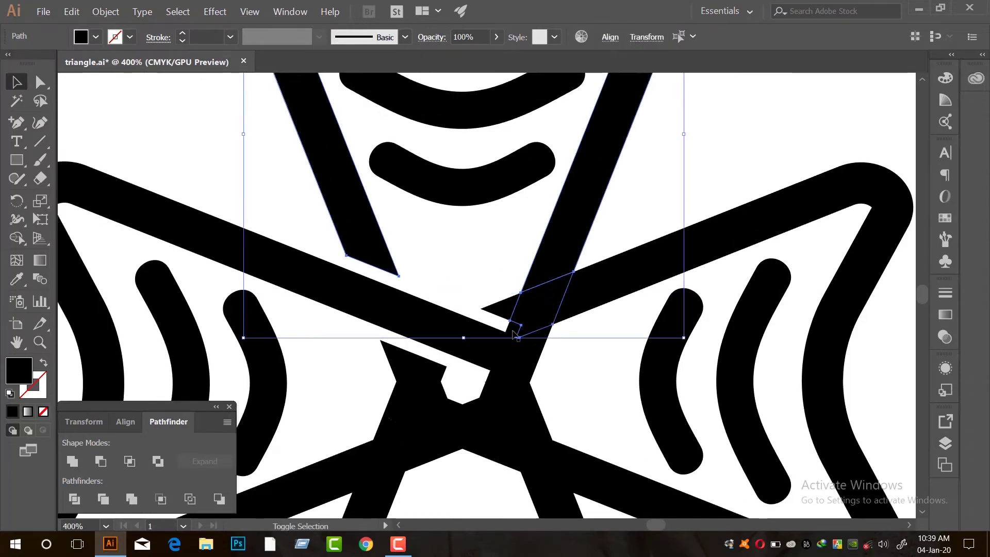
scroll(514, 334, "up", 2)
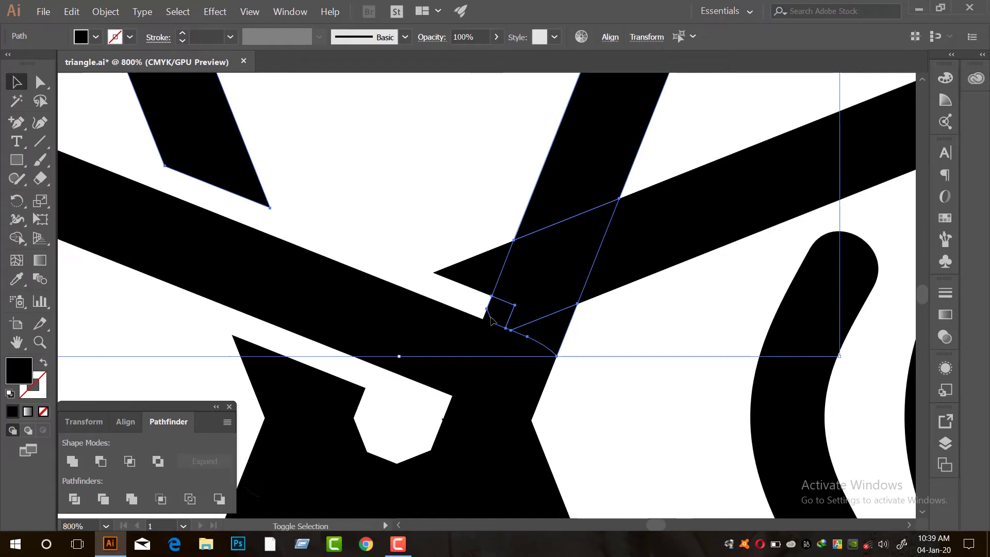
left_click(501, 339, "shift")
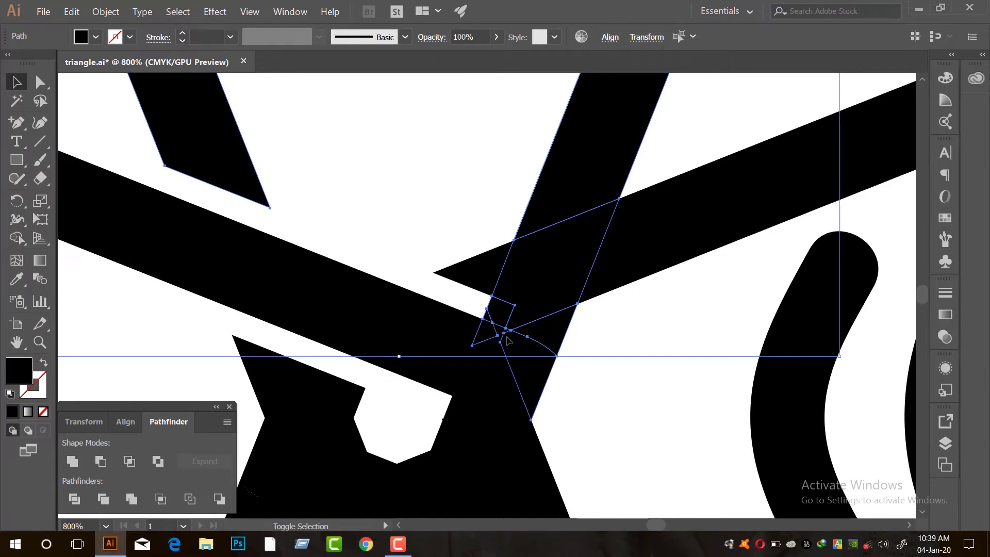
scroll(503, 344, "up", 3)
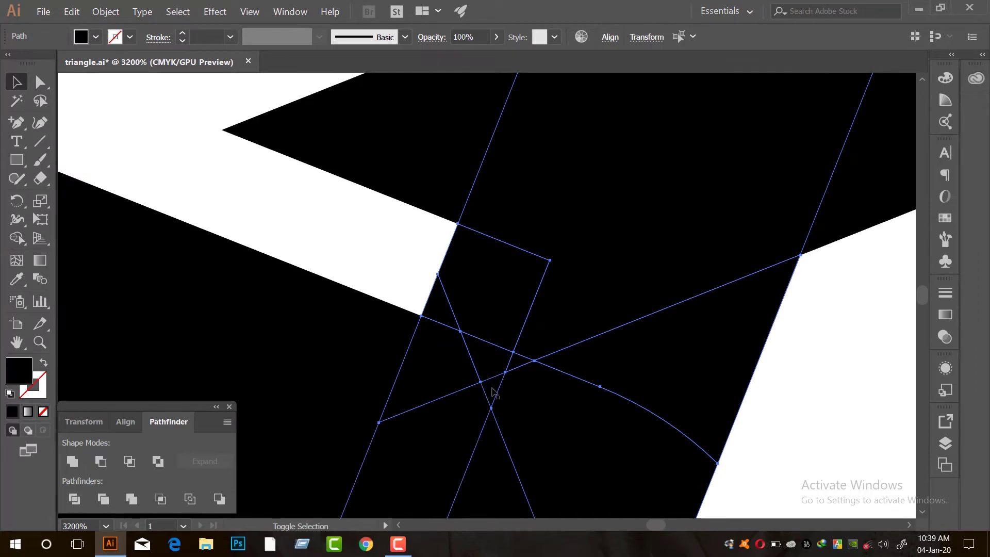
scroll(493, 287, "down", 5)
scroll(495, 324, "up", 2)
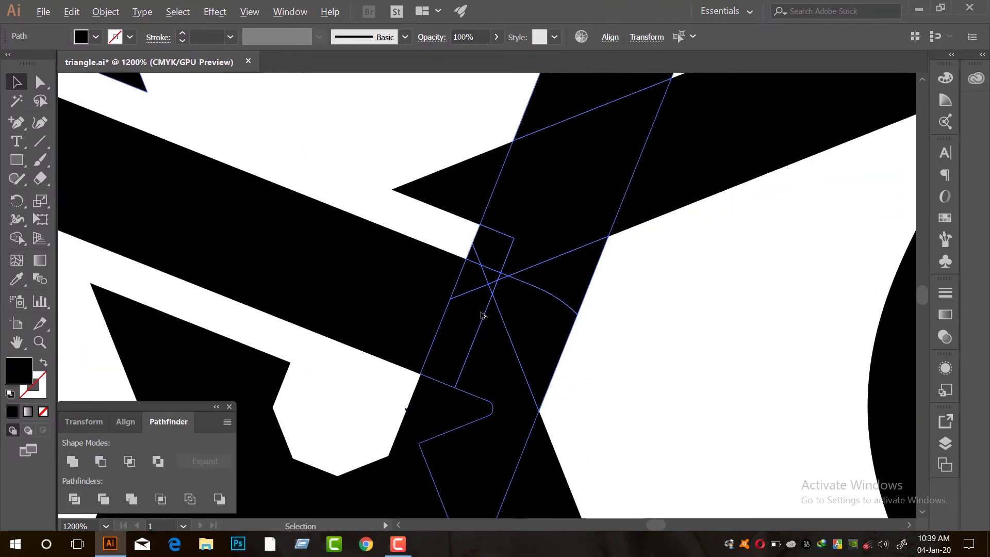
scroll(479, 311, "down", 4)
scroll(475, 345, "up", 3)
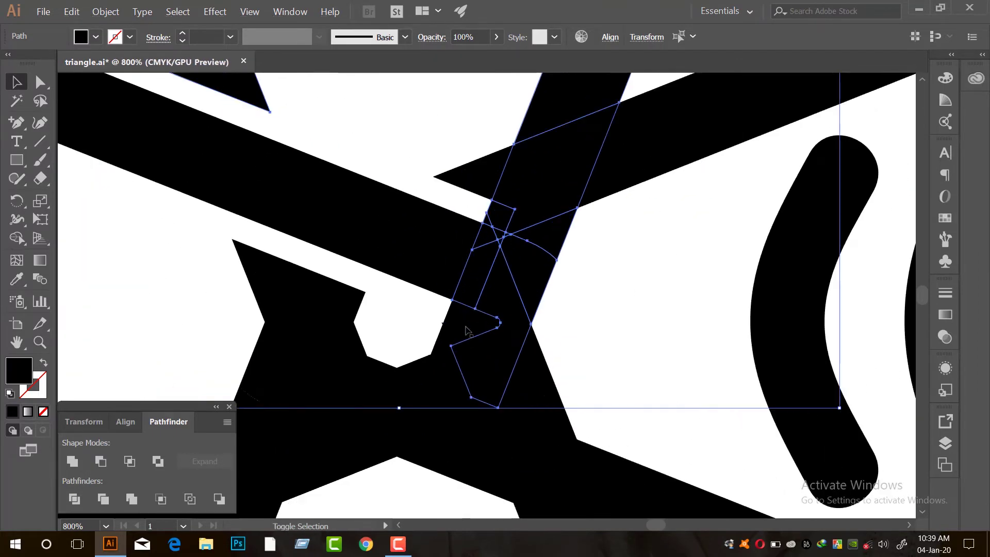
left_click(442, 345, "shift")
left_click(445, 356, "shift")
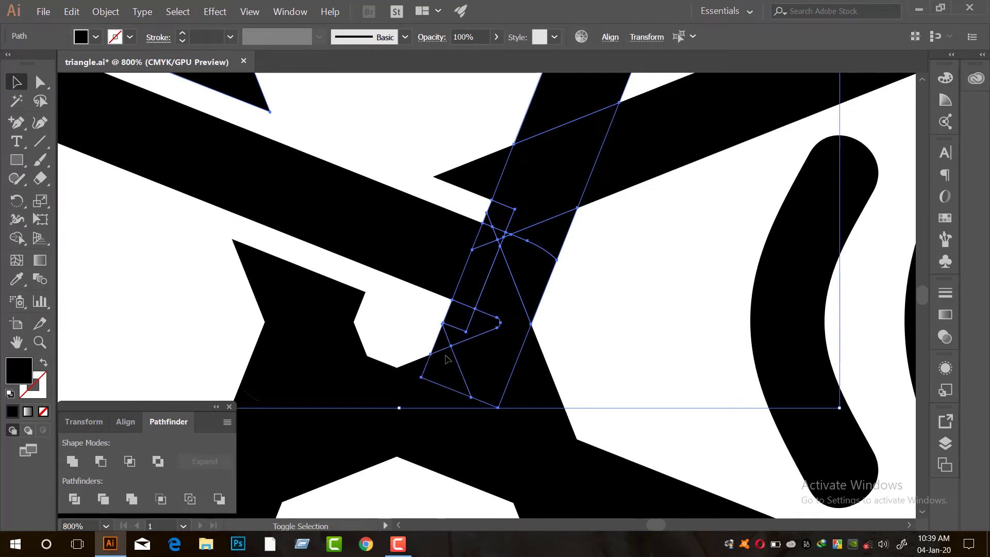
scroll(467, 367, "down", 2)
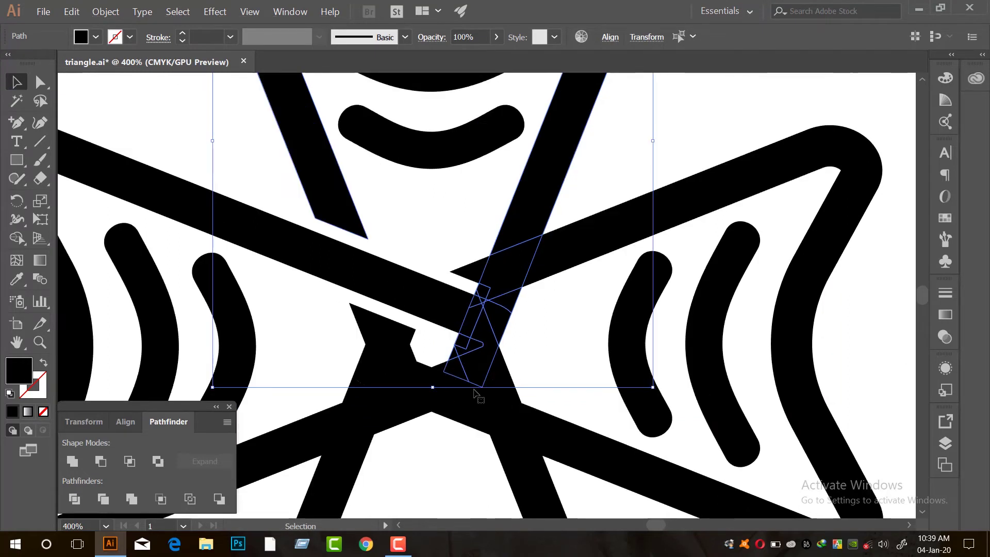
left_click(72, 461)
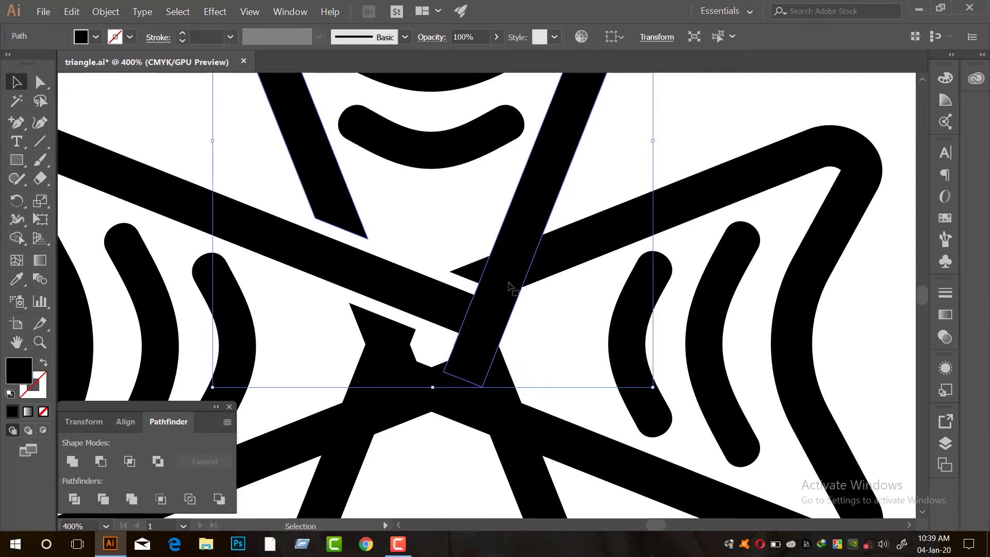
Step: Check the united top arm in outline view and offset its path by 6 pt with miter joins and a miter limit of 4
scroll(518, 291, "down", 2)
key("a")
key("ctrl+y")
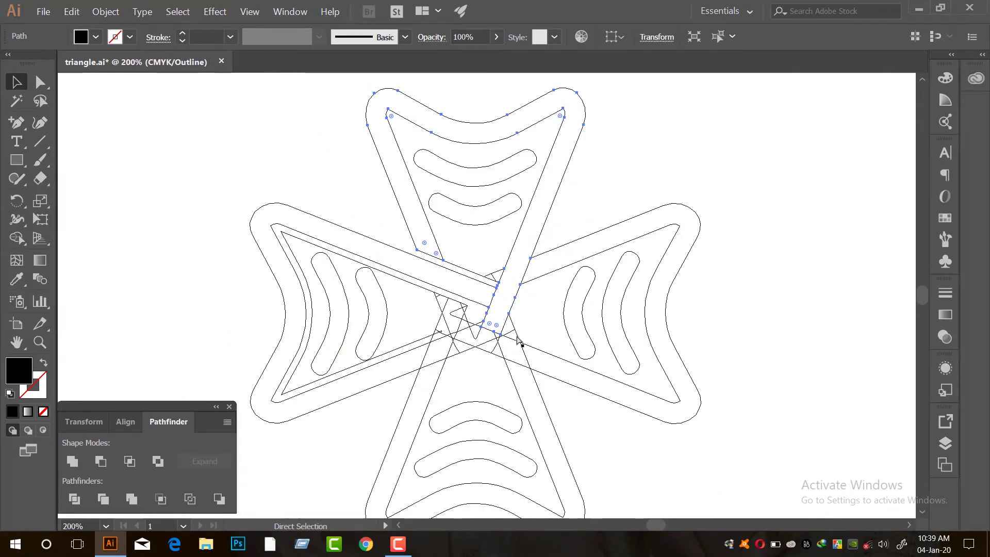
key("ctrl+y")
key("v")
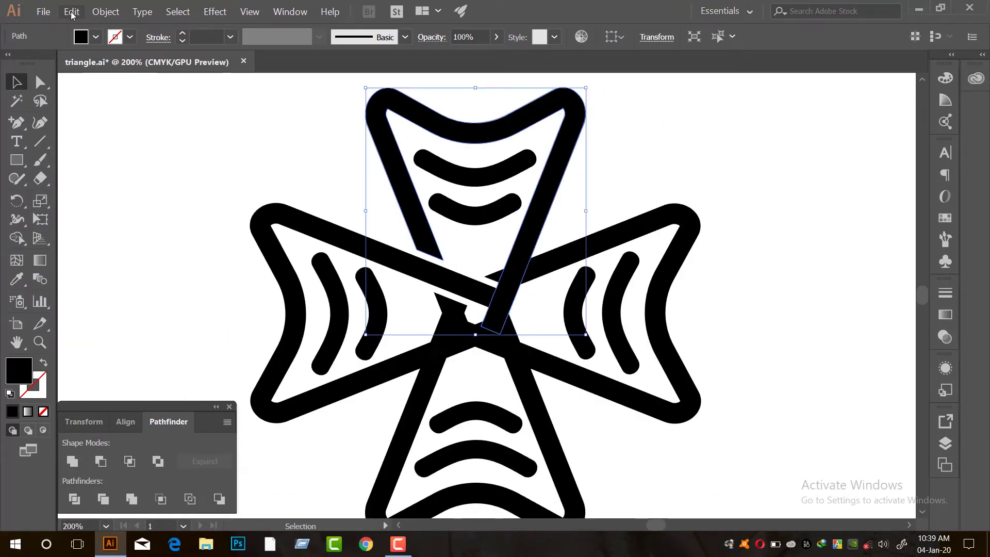
left_click(101, 12)
mouse_move(144, 258)
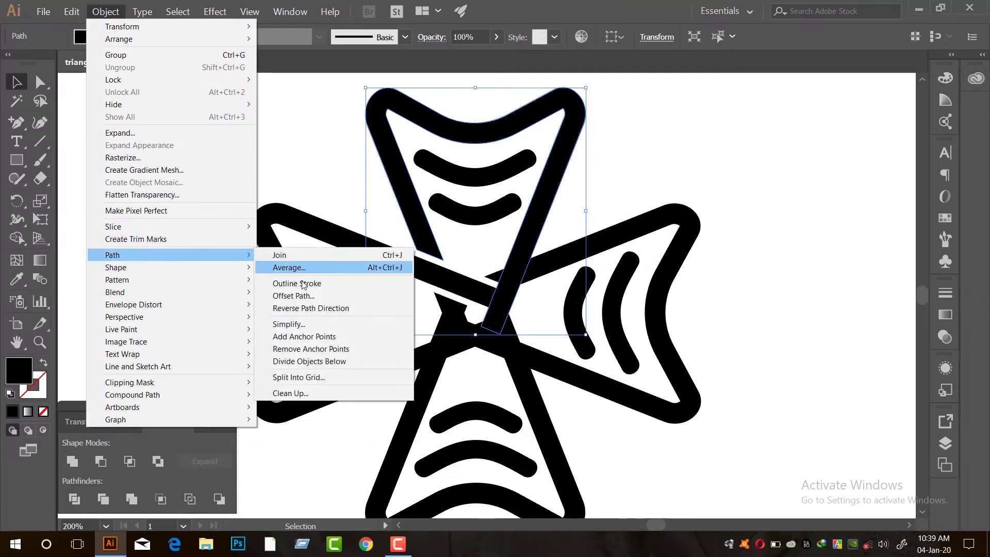
left_click(292, 295)
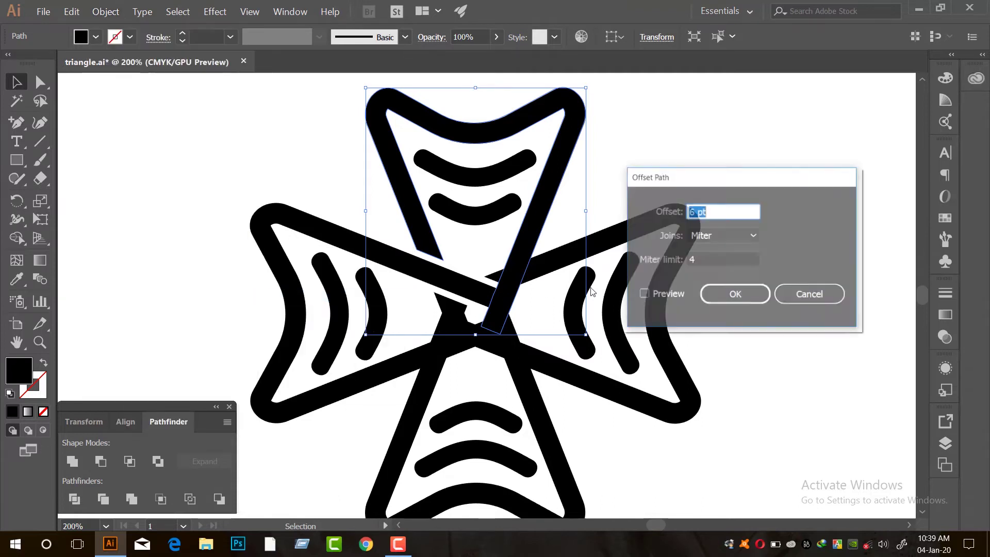
left_click(735, 295)
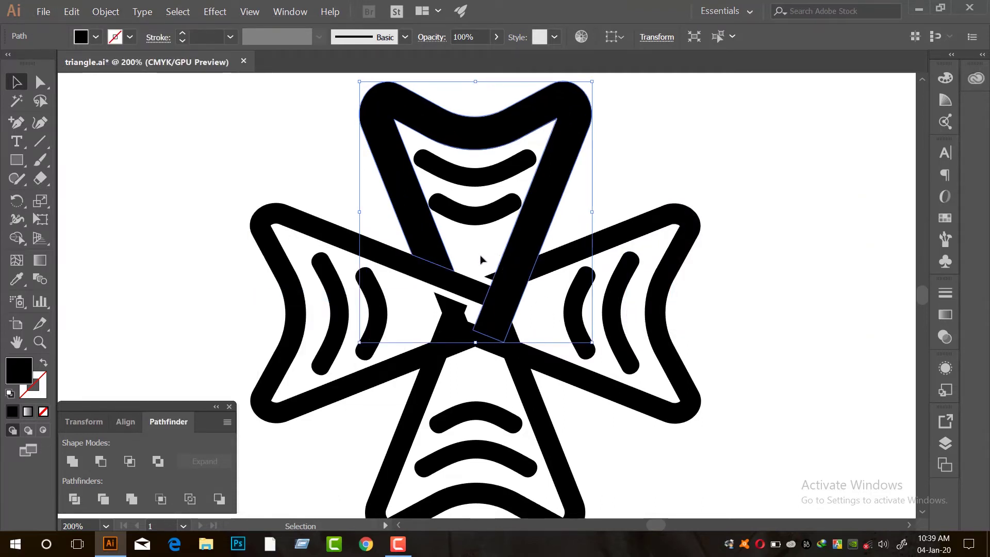
Step: Divide the offset top arm and the arm and centre pieces it overlaps with Pathfinder, and ungroup the result
left_click_drag(474, 249, 592, 374)
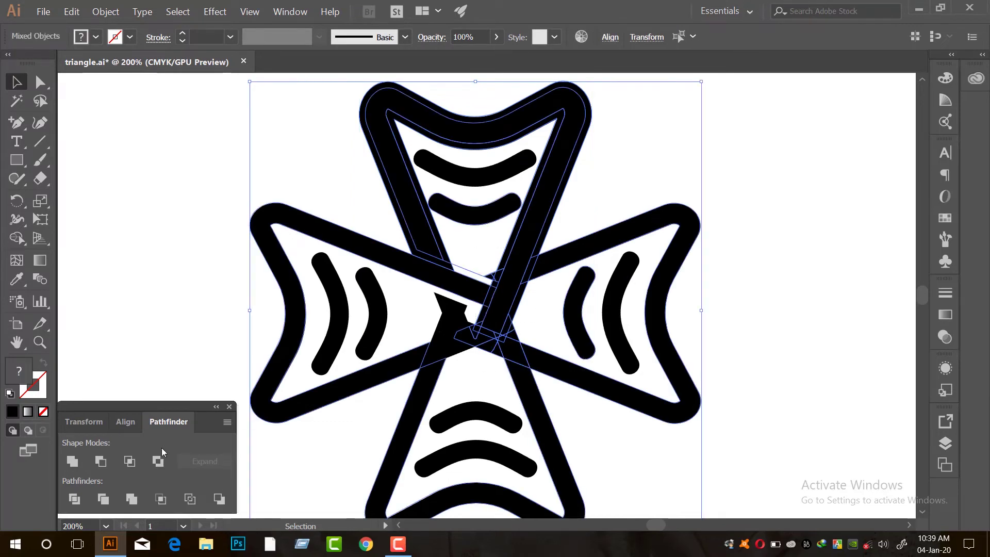
left_click(74, 499)
scroll(489, 272, "up", 2)
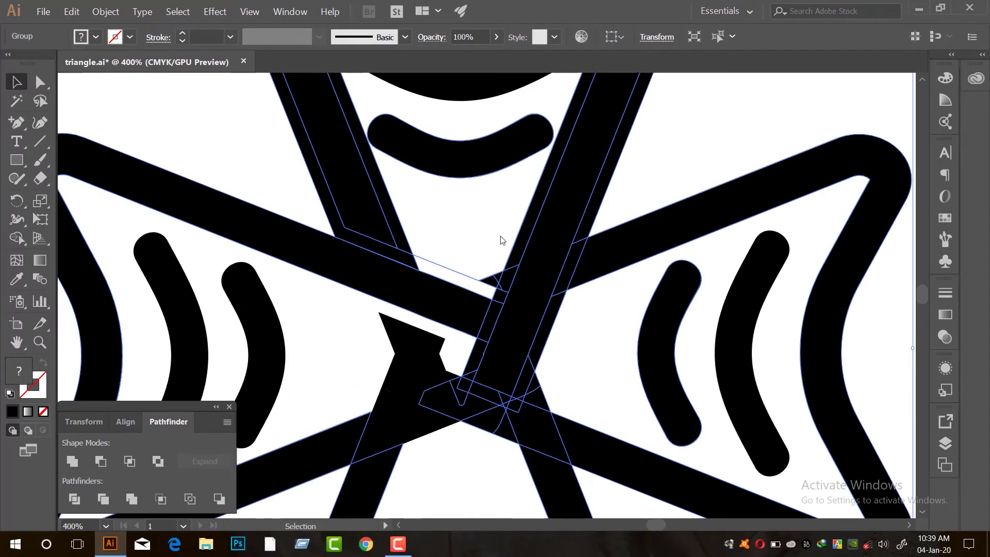
right_click(498, 236)
left_click(557, 316)
left_click(632, 323)
Step: Delete the outer and inner offset outlines around the top arm
left_click(600, 202)
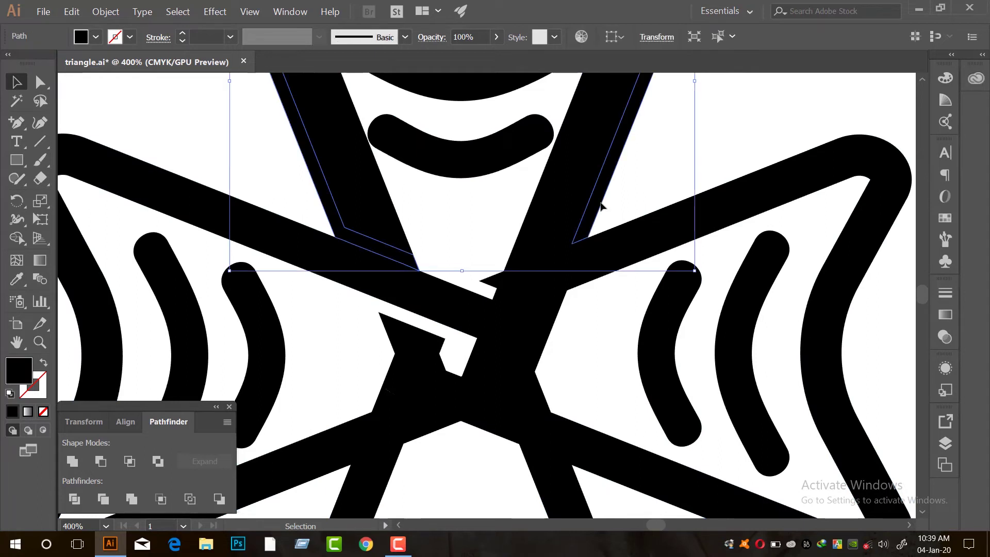
key("Delete")
left_click(535, 204)
key("Delete")
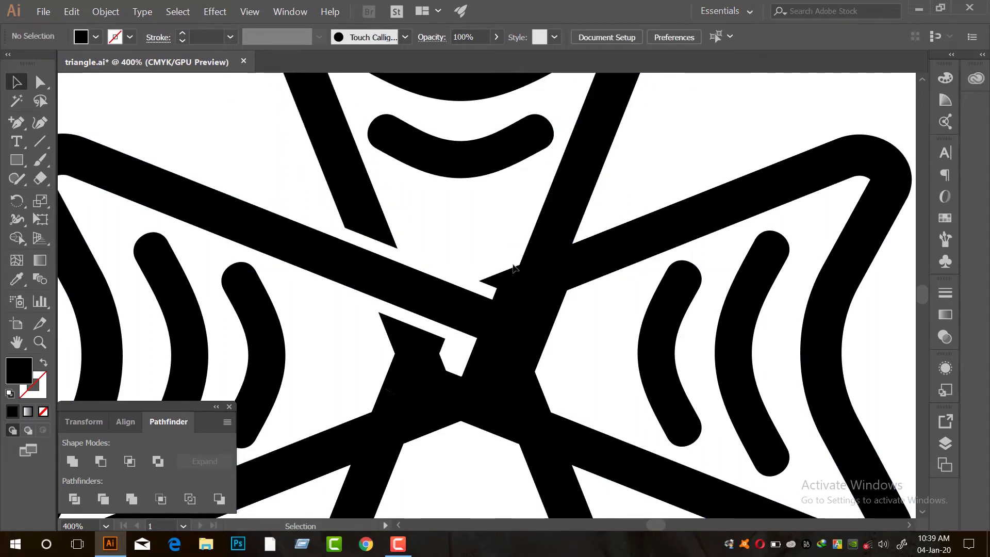
Step: Delete the offset slivers along the left edge of the top arm's right bar, down to the central hole
left_click(512, 274)
key("Delete")
left_click(501, 294)
key("Delete")
left_click(498, 306)
key("Delete")
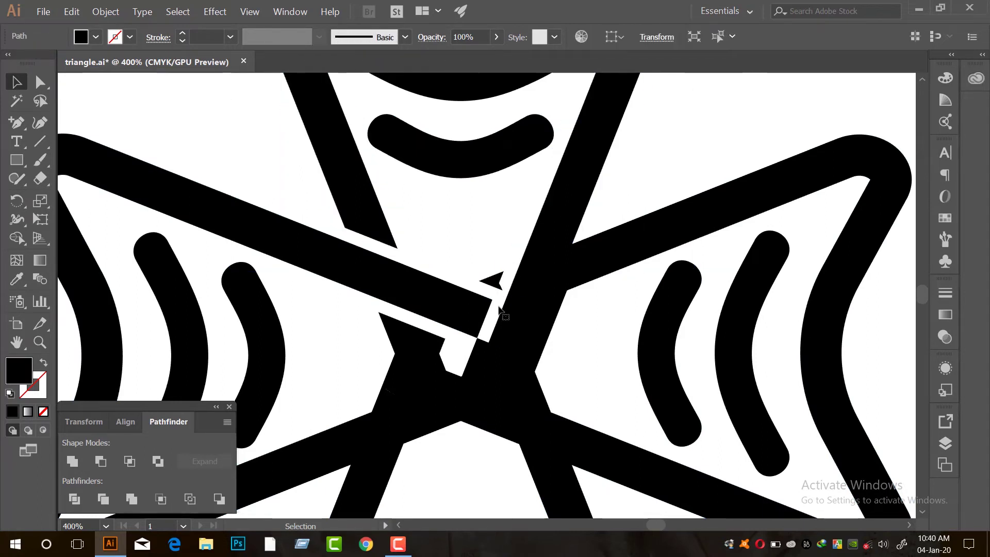
left_click(478, 360)
key("Delete")
left_click(472, 377)
key("Delete")
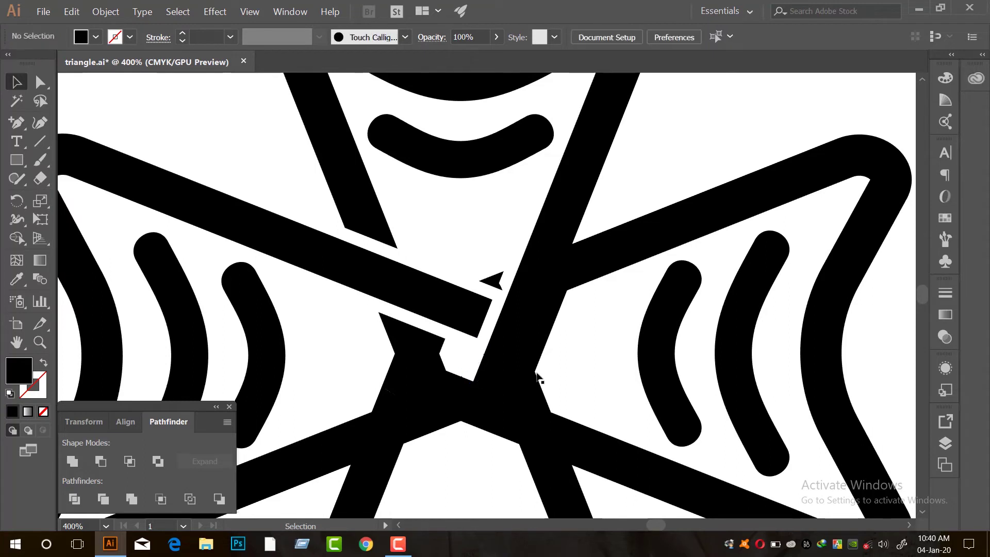
Step: Delete the offset slivers along the right edge of the same bar, from the centre up across the right arm's upper bar
left_click(532, 368)
key("Delete")
left_click(547, 336)
key("Delete")
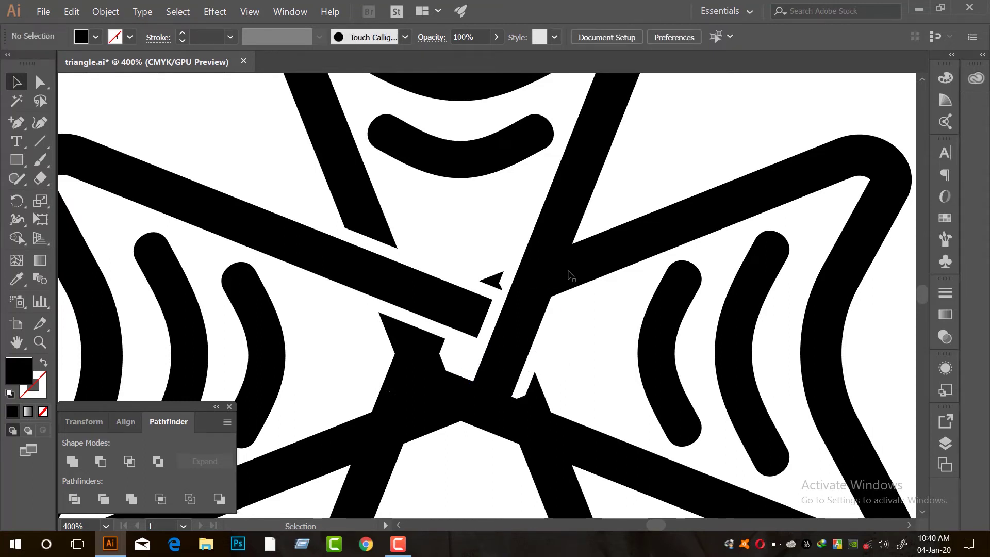
left_click(568, 270)
key("Delete")
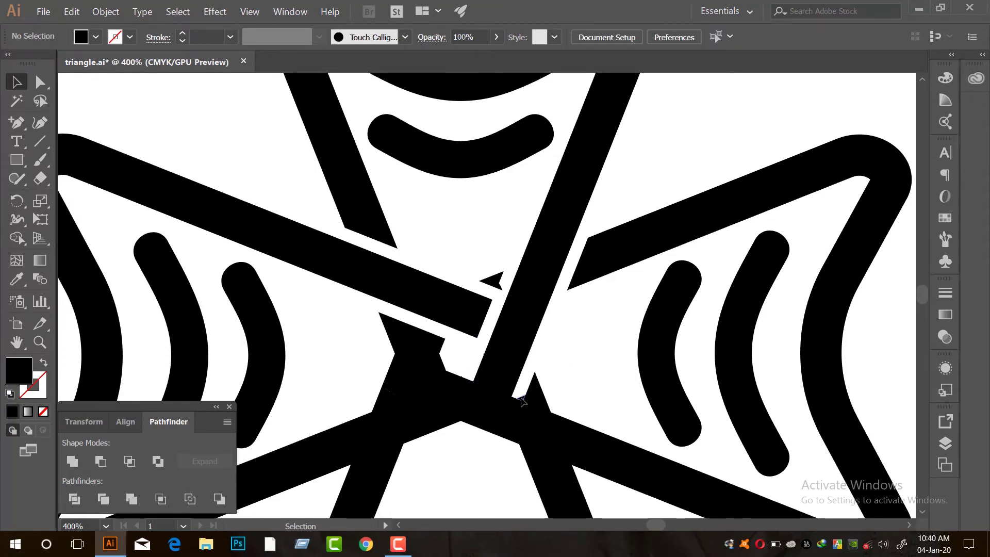
left_click(520, 398)
key("Delete")
Step: Delete the leftover triangular fragment to the left of the top arm's right bar, above the left arm's bar end
scroll(554, 302, "down", 2)
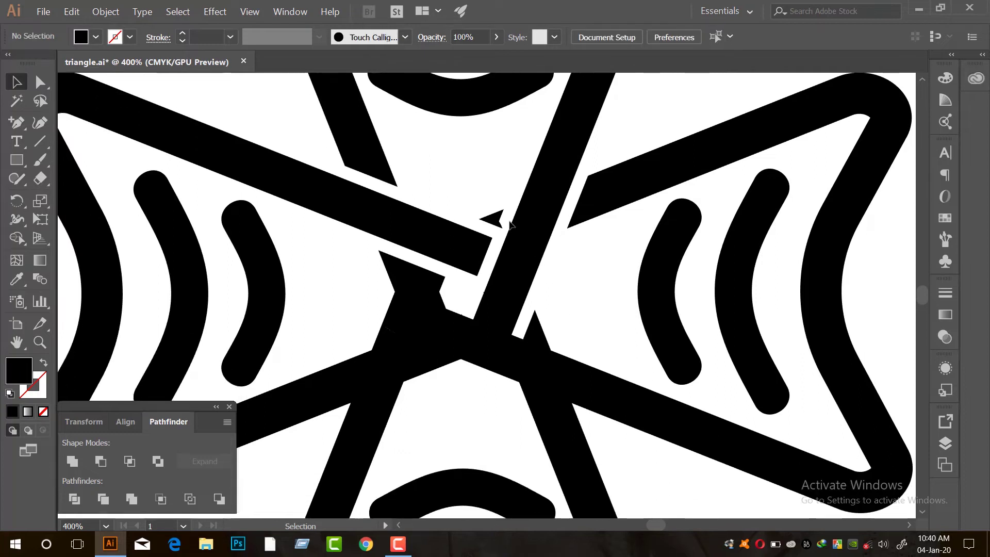
left_click_drag(487, 196, 505, 233)
key("Delete")
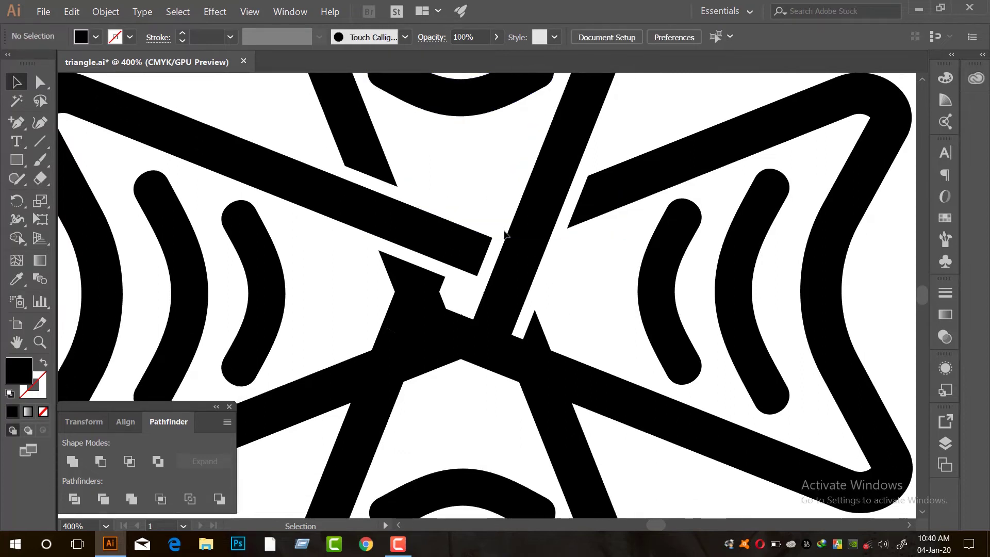
Step: Unite the right arm's shape with the divided pieces of its lower bar, up to the bar's end at the centre
scroll(536, 317, "down", 1)
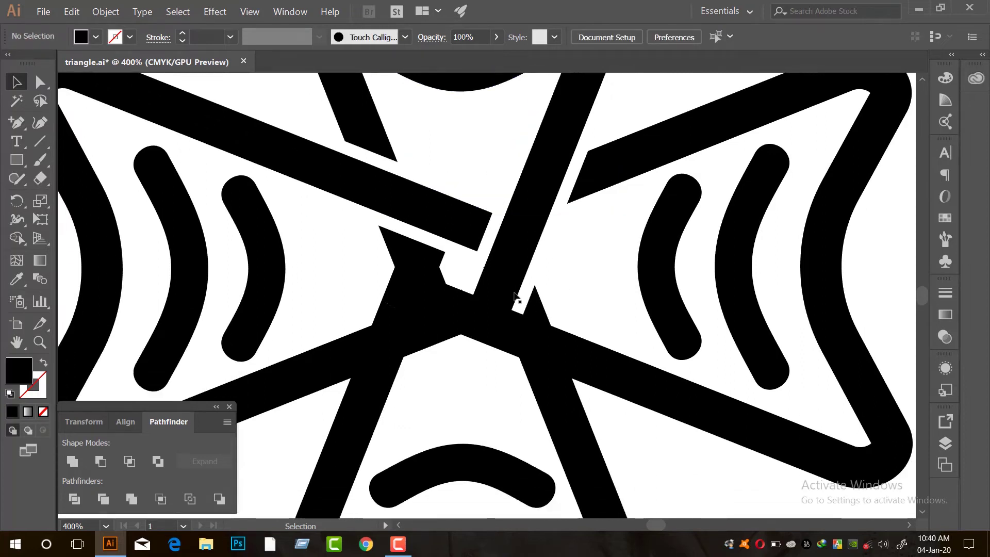
left_click(517, 318)
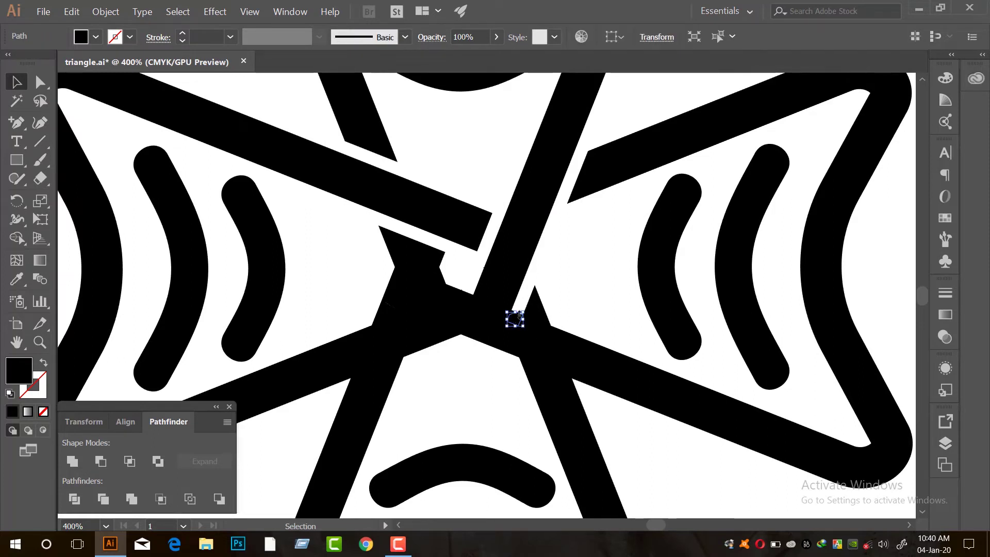
left_click(618, 369)
scroll(554, 350, "up", 1)
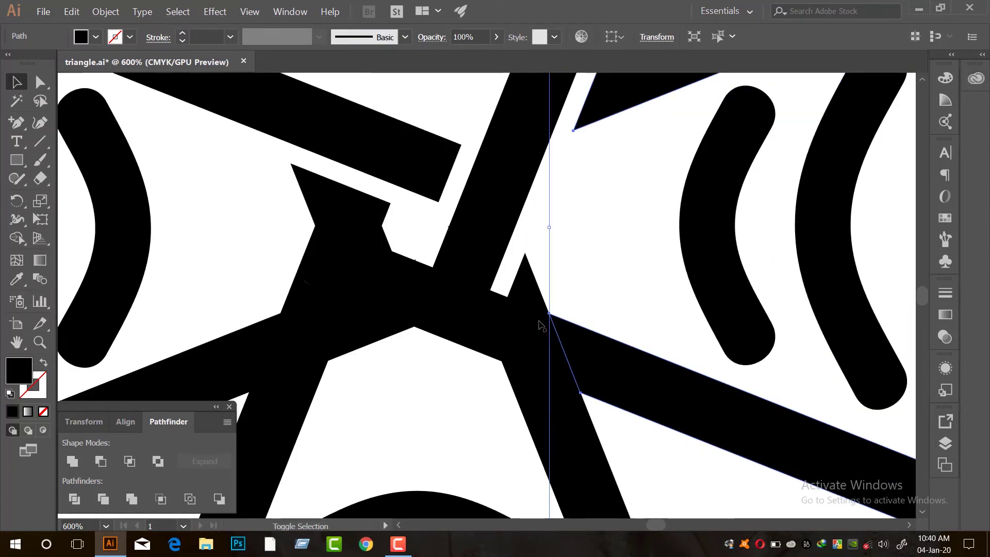
left_click(536, 320, "shift")
left_click(502, 307, "shift")
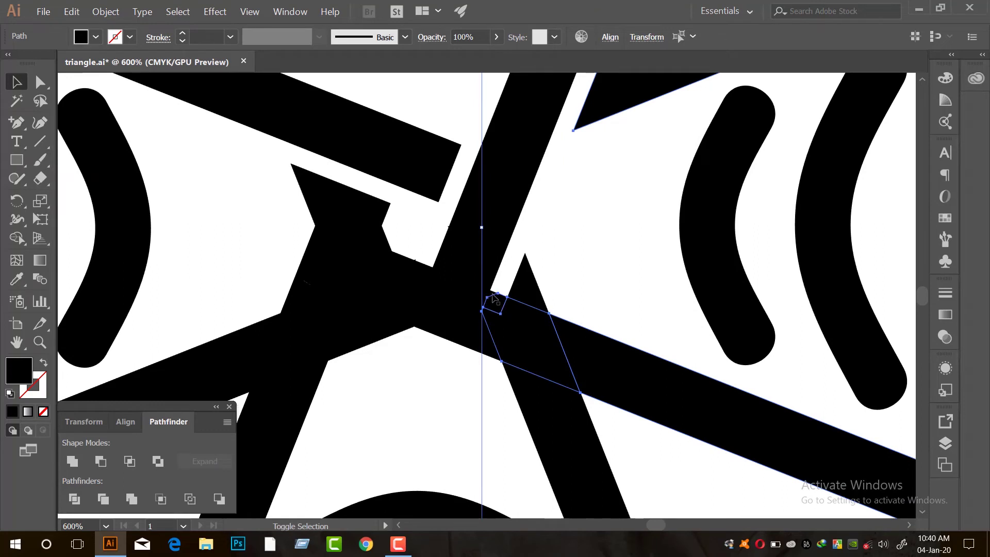
scroll(492, 297, "up", 2)
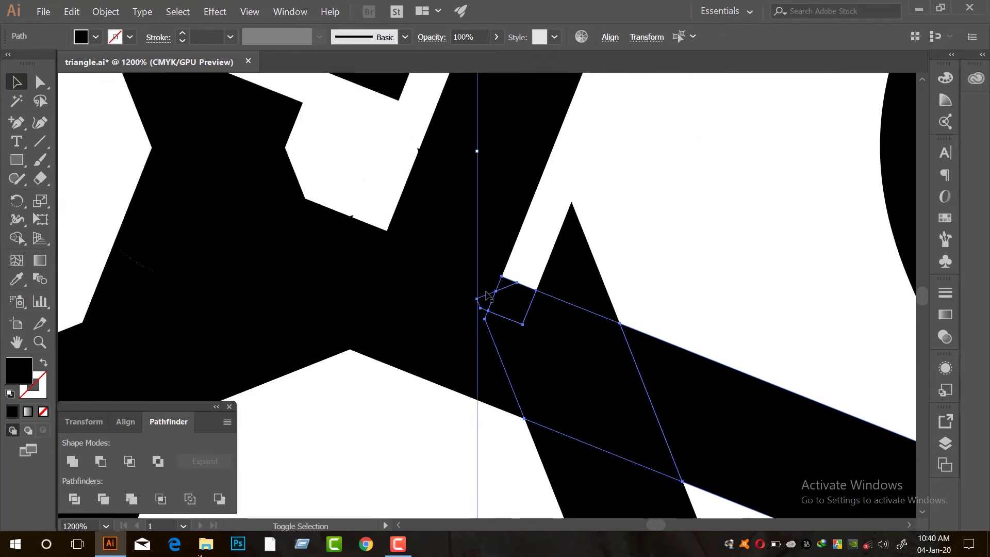
left_click(487, 295, "shift")
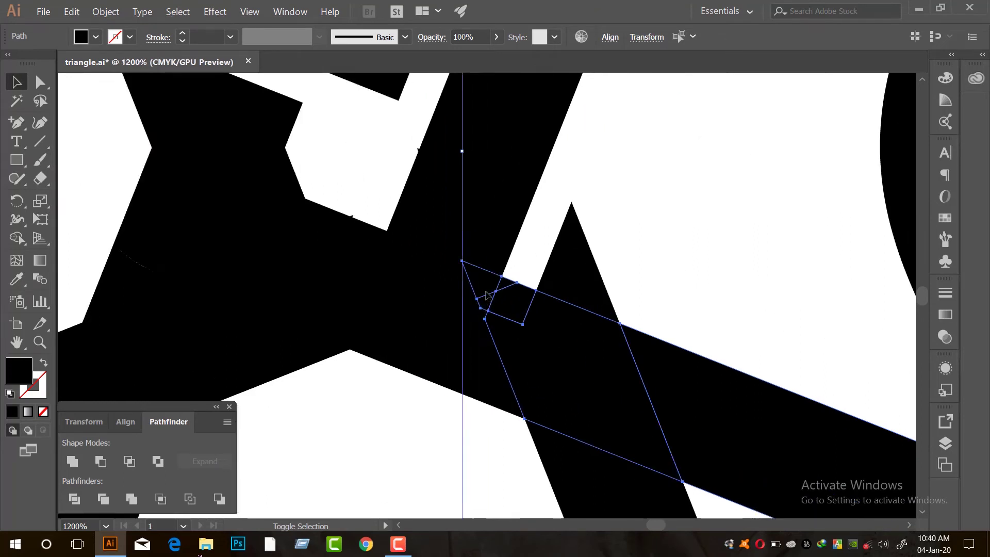
left_click(480, 319, "shift")
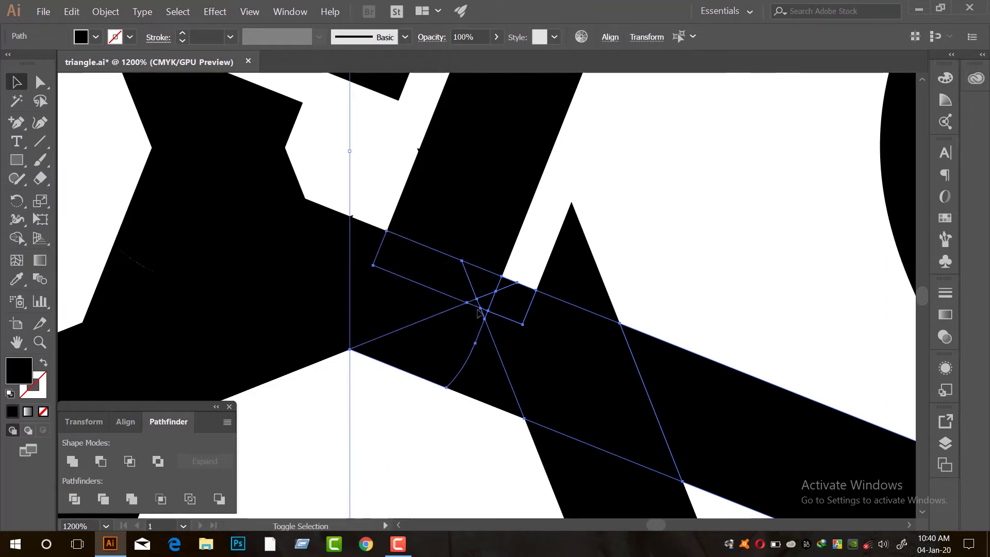
left_click(427, 303, "shift")
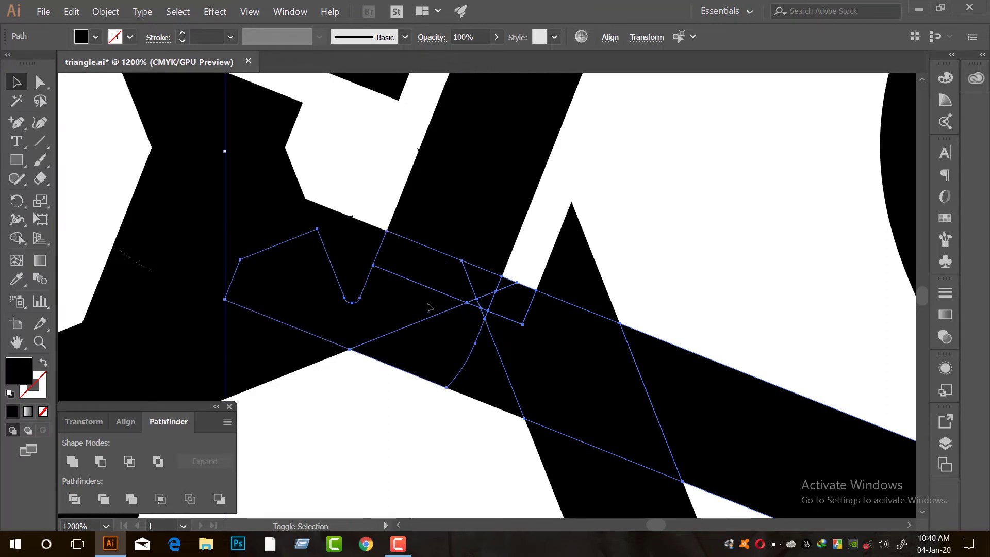
left_click(359, 256, "shift")
left_click(316, 216, "shift")
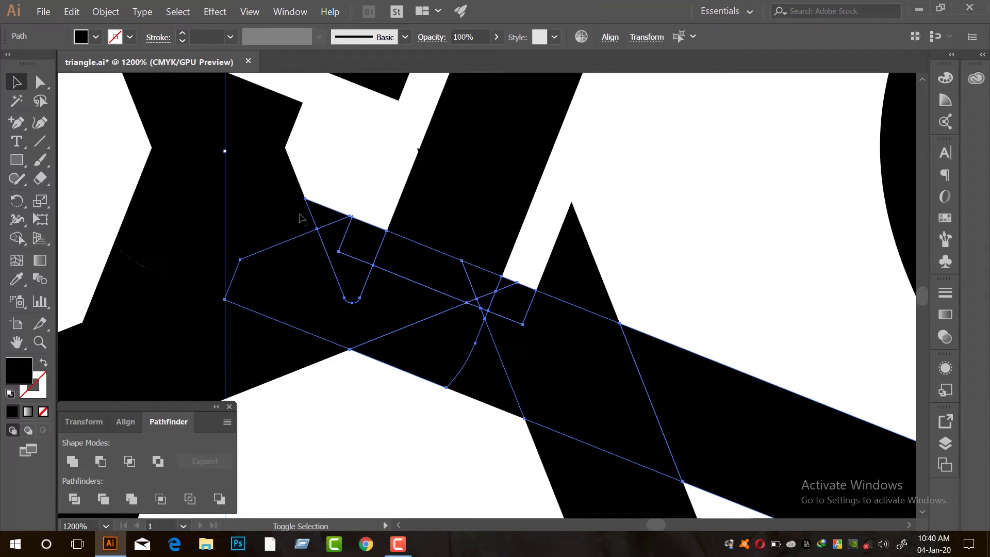
left_click(300, 215, "shift")
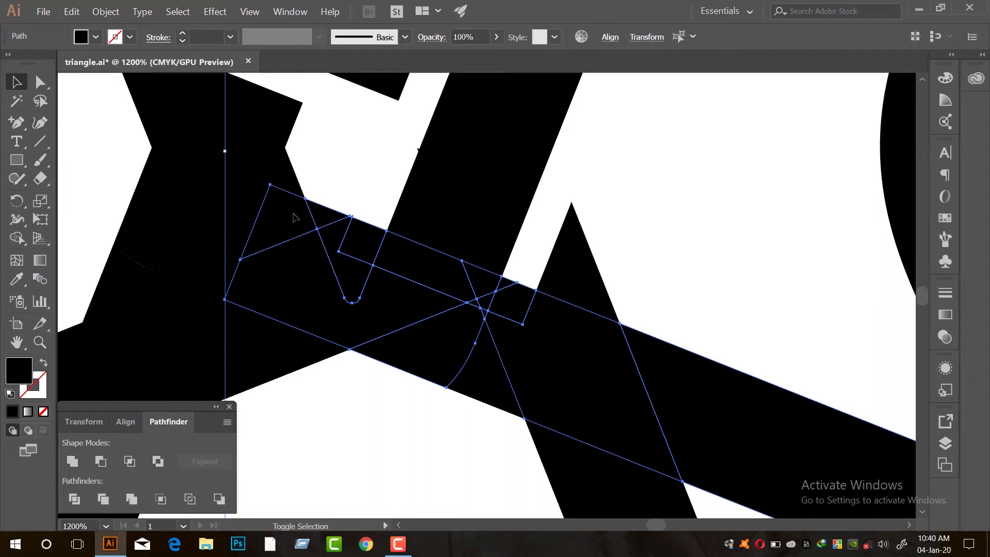
left_click(66, 463)
left_click_drag(484, 441, 434, 374)
scroll(449, 312, "down", 3)
left_click(441, 401)
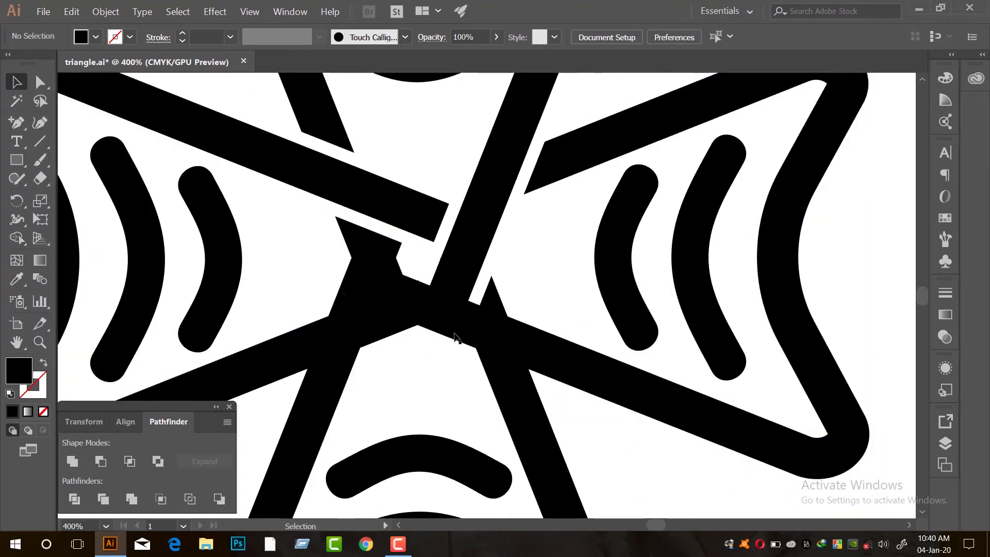
Step: Merge the remaining notch piece on the lower edge of the right arm's lower bar into the arm
left_click(455, 334)
left_click(459, 335)
left_click(438, 321, "shift")
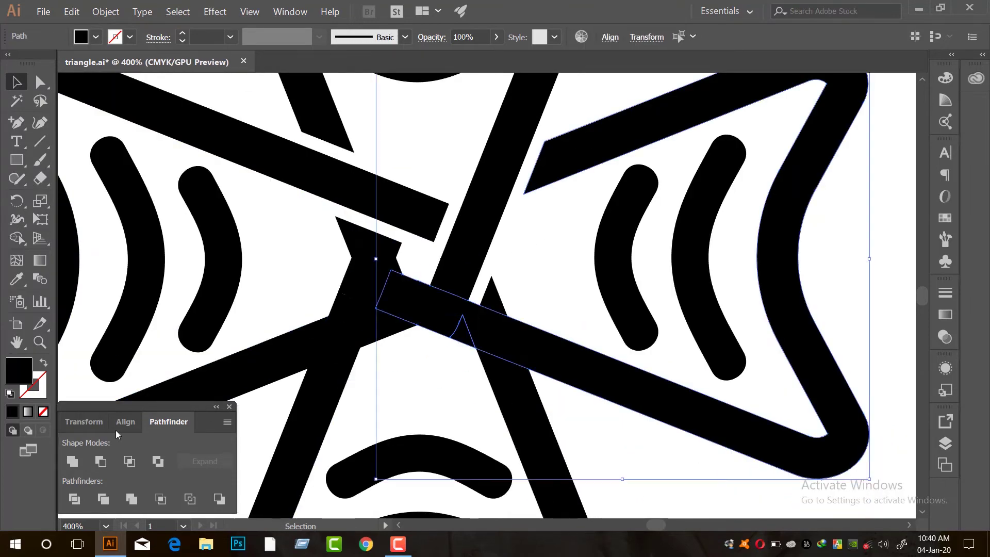
left_click(73, 461)
scroll(494, 322, "down", 3)
scroll(492, 323, "up", 3)
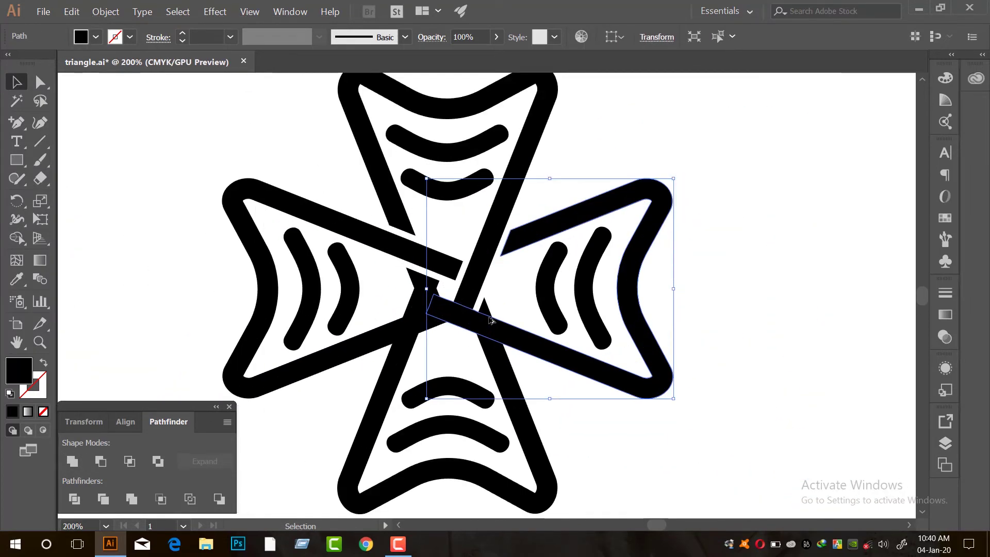
Step: Create a 6 pt offset path with miter joins and miter limit 4 around the right arm
left_click(106, 11)
mouse_move(187, 255)
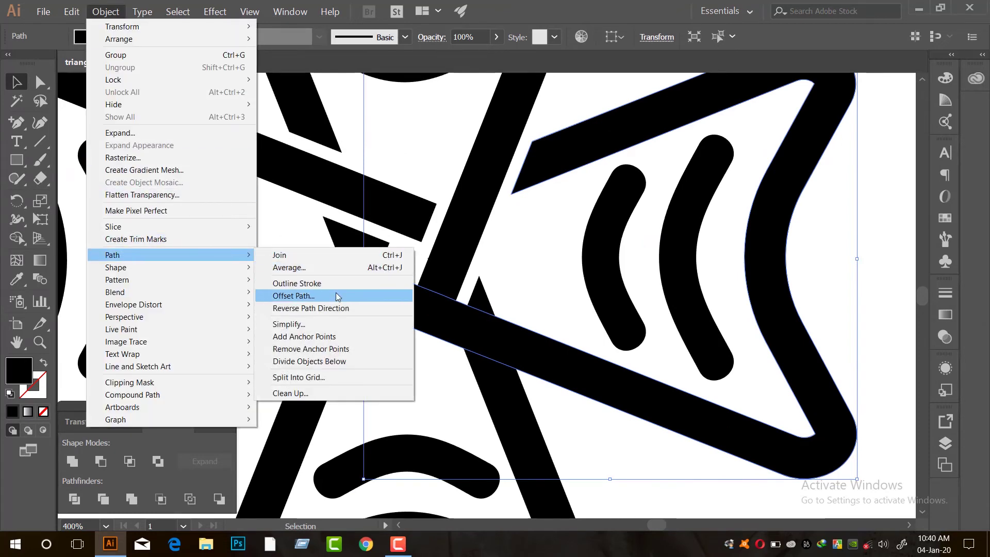
left_click(294, 295)
left_click(717, 291)
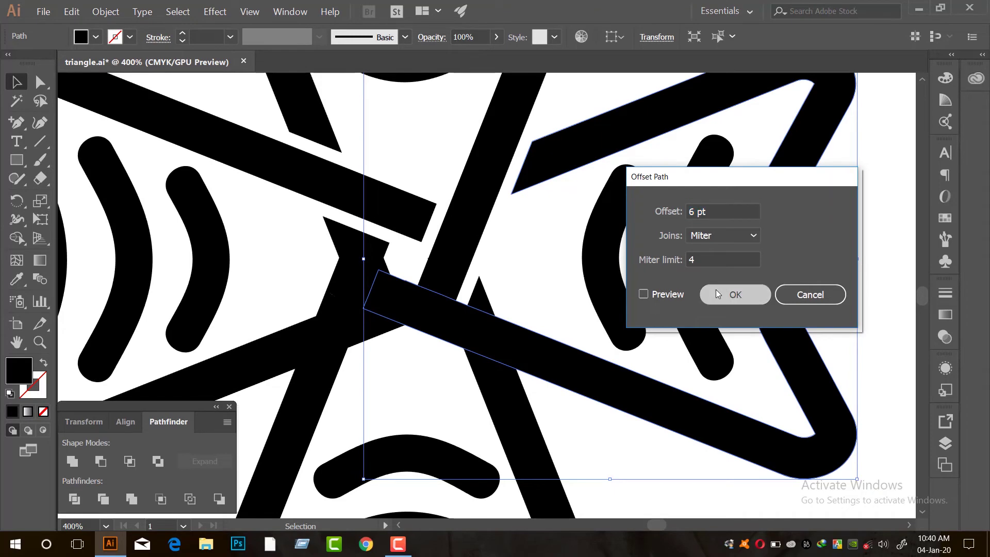
Step: Trim the overlapping shapes around the centre with Pathfinder and ungroup the resulting pieces
left_click_drag(565, 439, 337, 242)
left_click(104, 496)
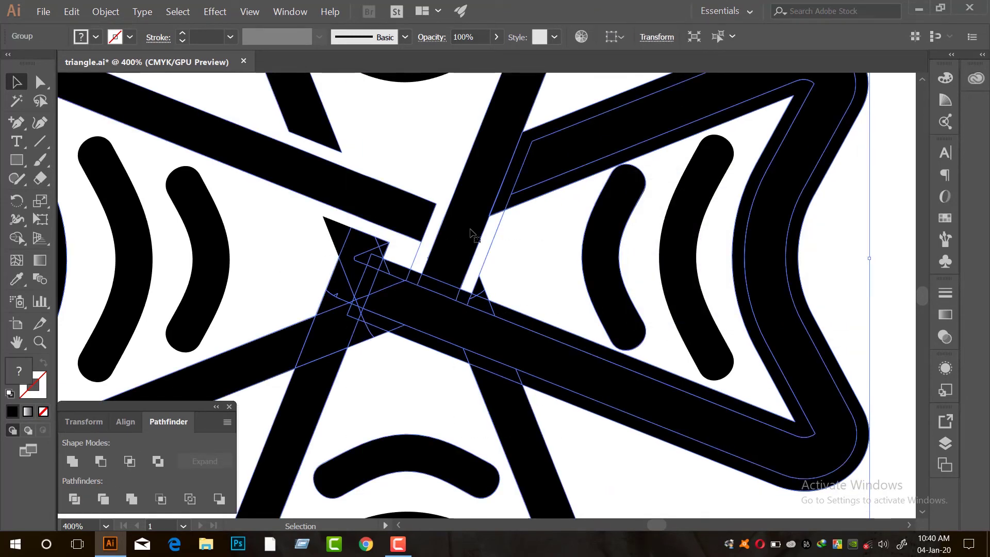
right_click(471, 225)
left_click(516, 306)
left_click(522, 268)
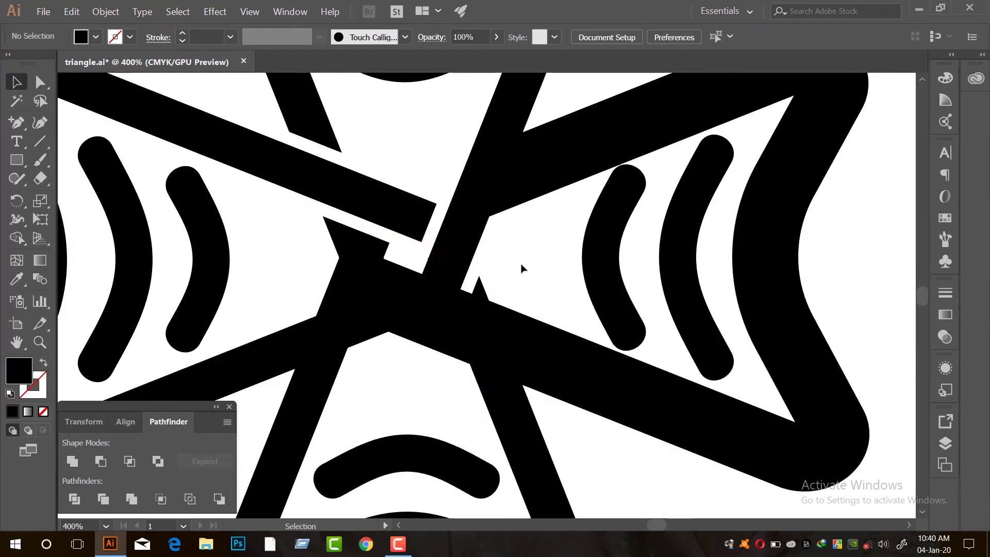
Step: Delete the triangular fragment above the right arm's lower bar and the outer and inner offset outlines around the right arm
left_click(480, 284)
key("Delete")
left_click(482, 294)
key("Delete")
left_click(501, 210)
key("Delete")
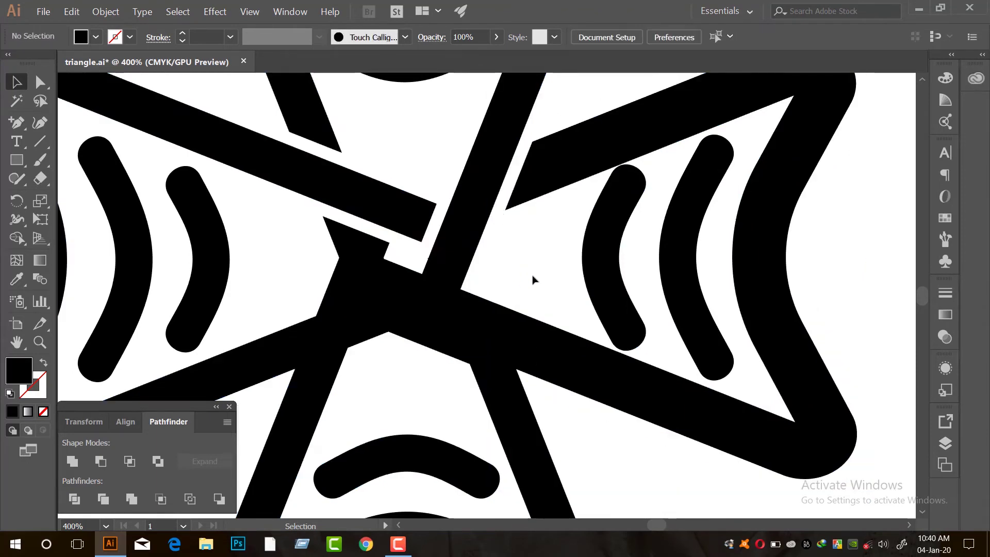
left_click(547, 342)
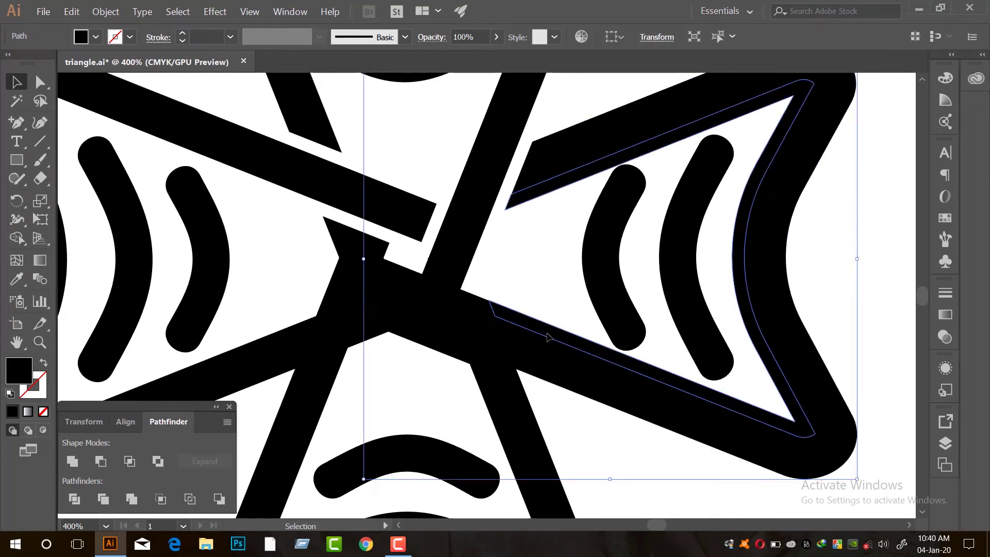
key("Delete")
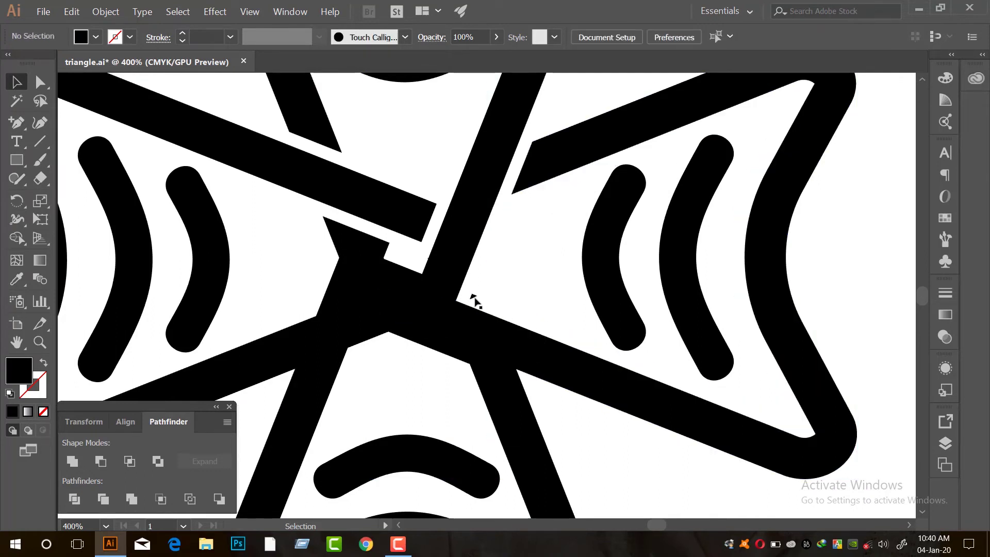
Step: Delete the offset slivers along the upper edge of the right arm's lower bar, from the top arm's bar end to the centre
left_click(472, 297)
key("Delete")
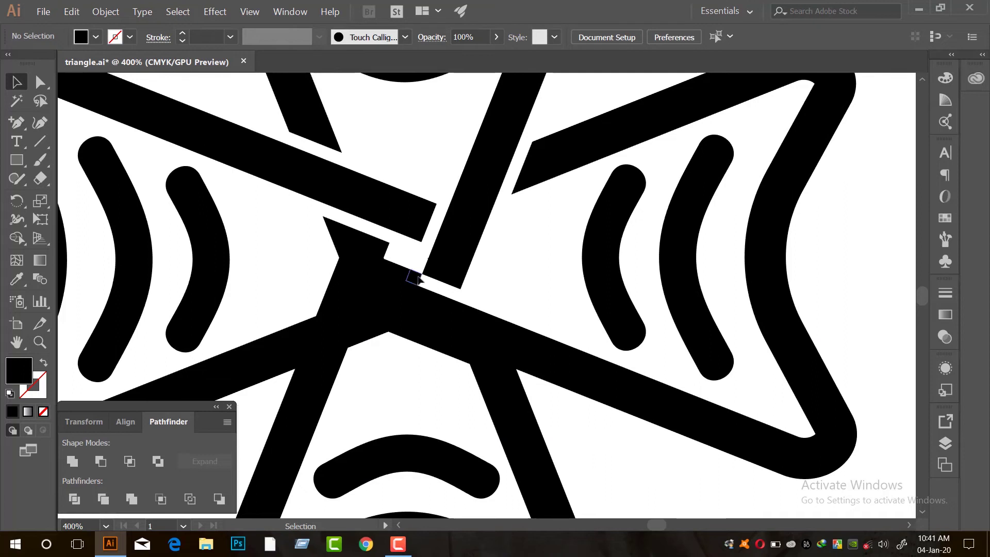
left_click(418, 278)
key("Delete")
left_click(395, 268)
key("Delete")
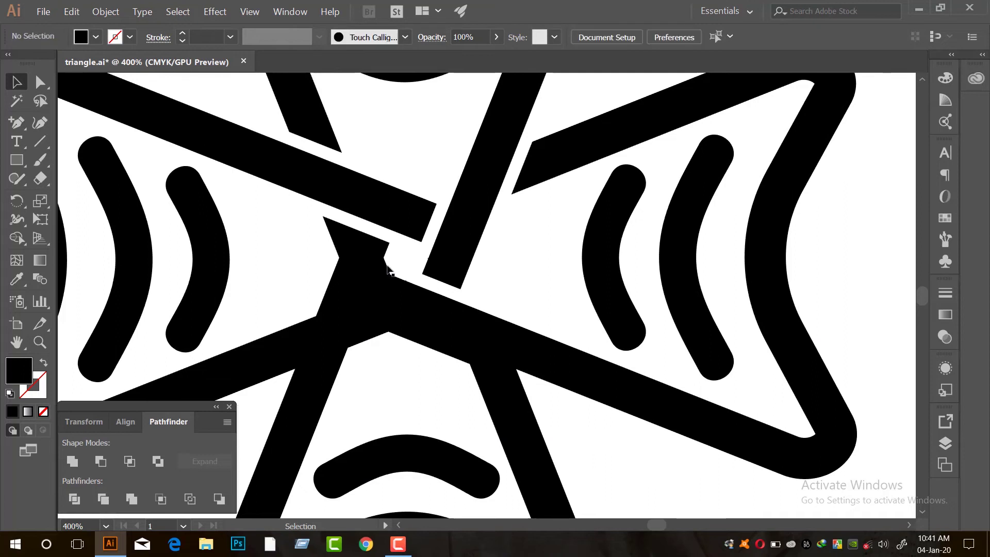
Step: Delete the offset slivers along the lower edge of the right arm's lower bar, from the bottom arm's right bar to the centre
left_click(491, 367)
key("Delete")
left_click(459, 353)
key("Delete")
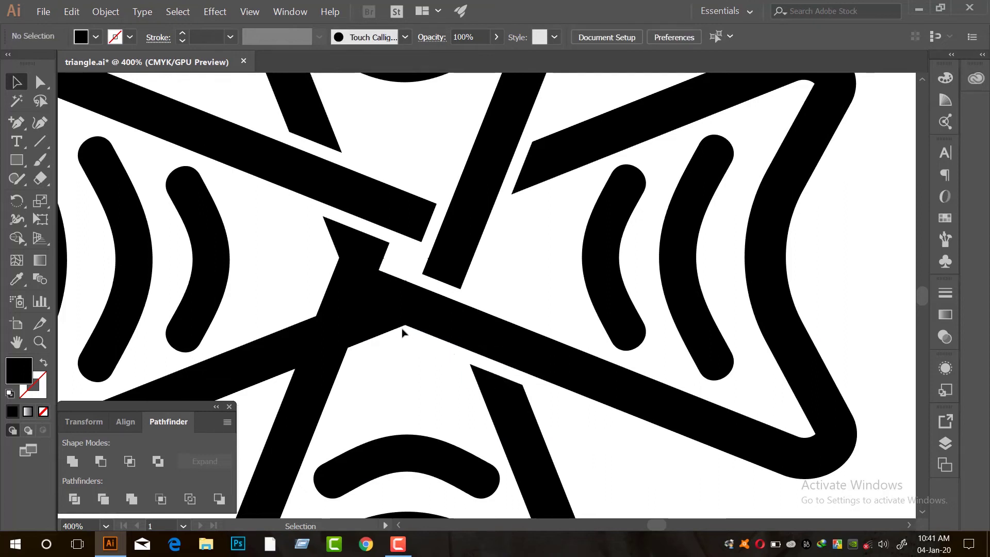
left_click(399, 326)
key("Delete")
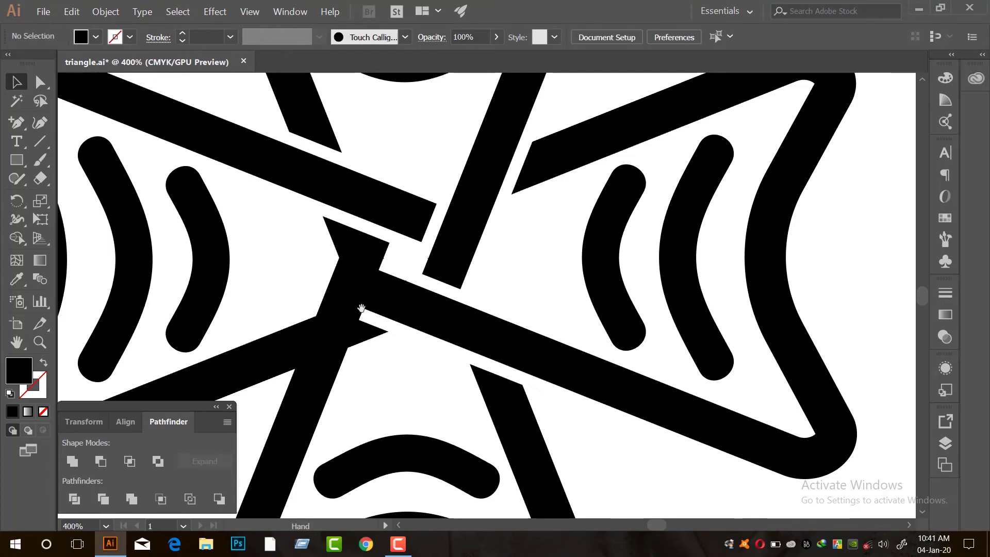
Step: Delete the leftover triangular fragment on the right side of the bottom arm's left bar, below the centre
left_click_drag(360, 312, 549, 308)
left_click_drag(515, 375, 507, 320)
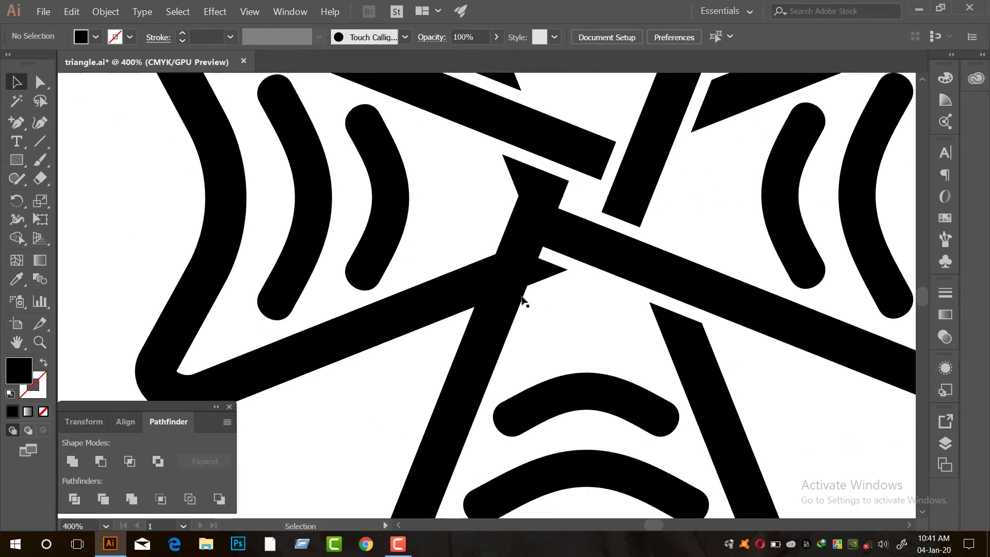
left_click(539, 277)
key("Delete")
Step: Unite the bottom arm's shape with the divided pieces of its left bar, up to the end below the left arm's upper bar
left_click(475, 328)
left_click(510, 278, "shift")
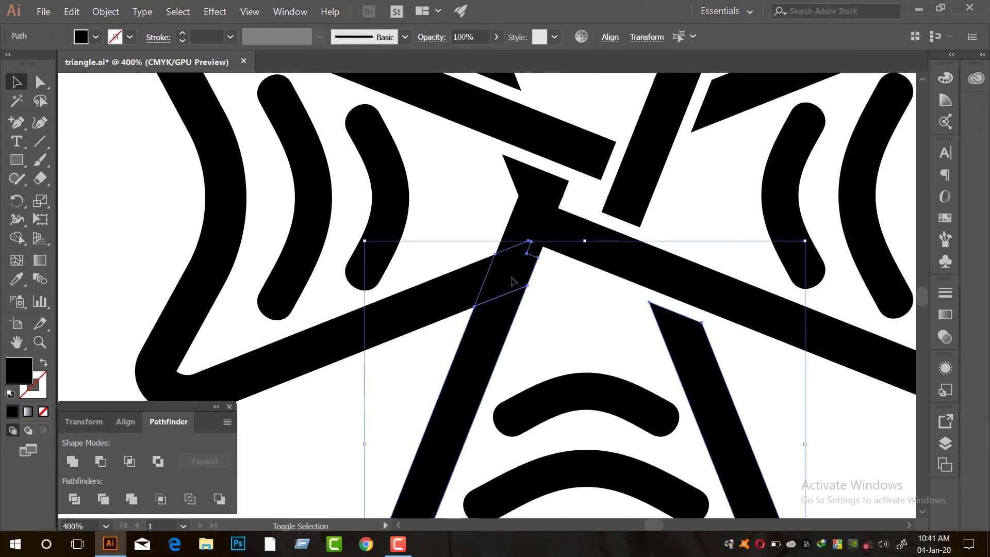
scroll(536, 251, "up", 3)
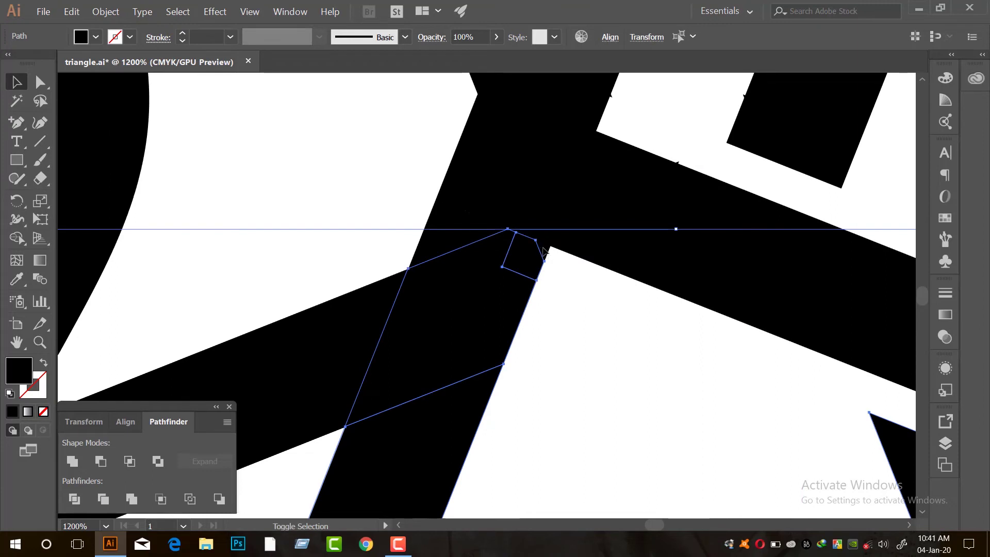
left_click(535, 238, "shift")
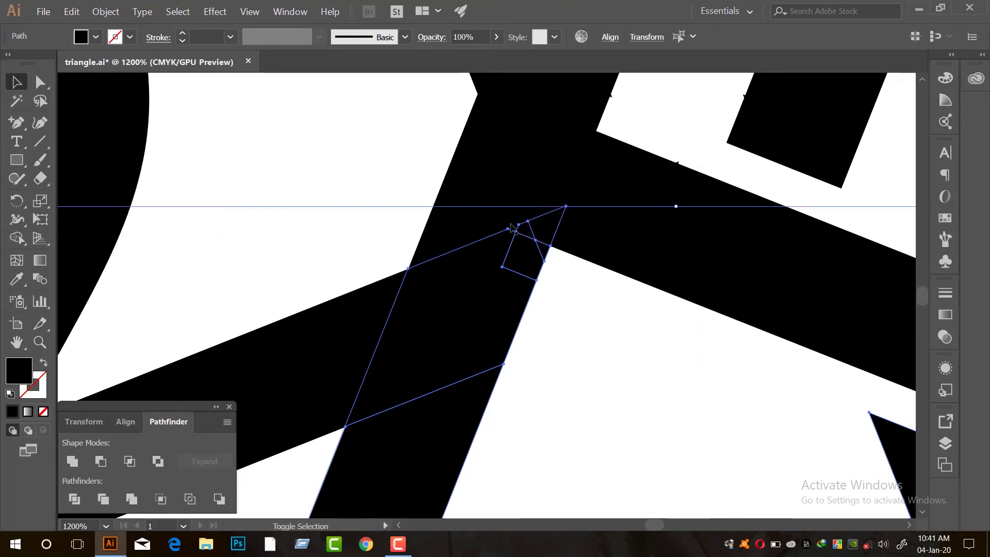
left_click(515, 229, "shift")
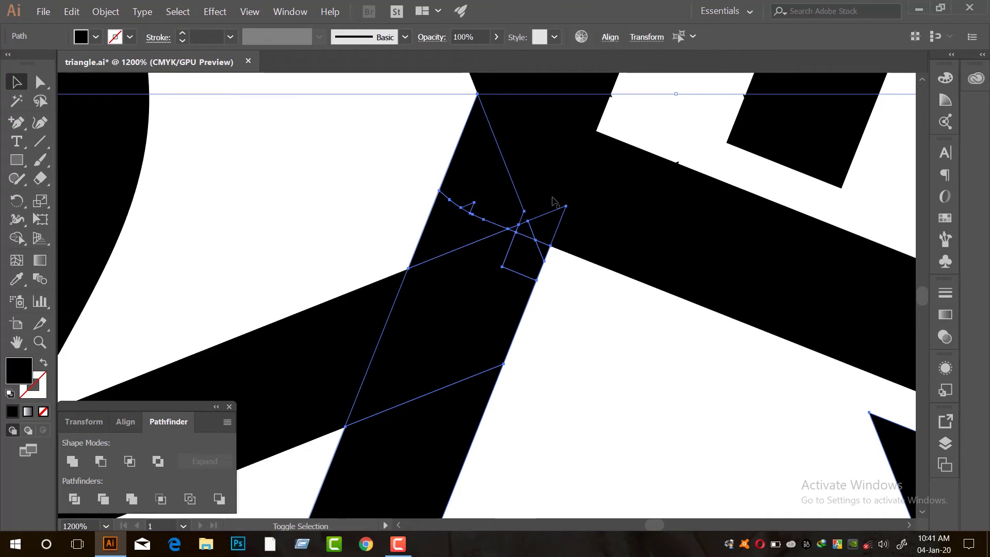
scroll(554, 230, "down", 2)
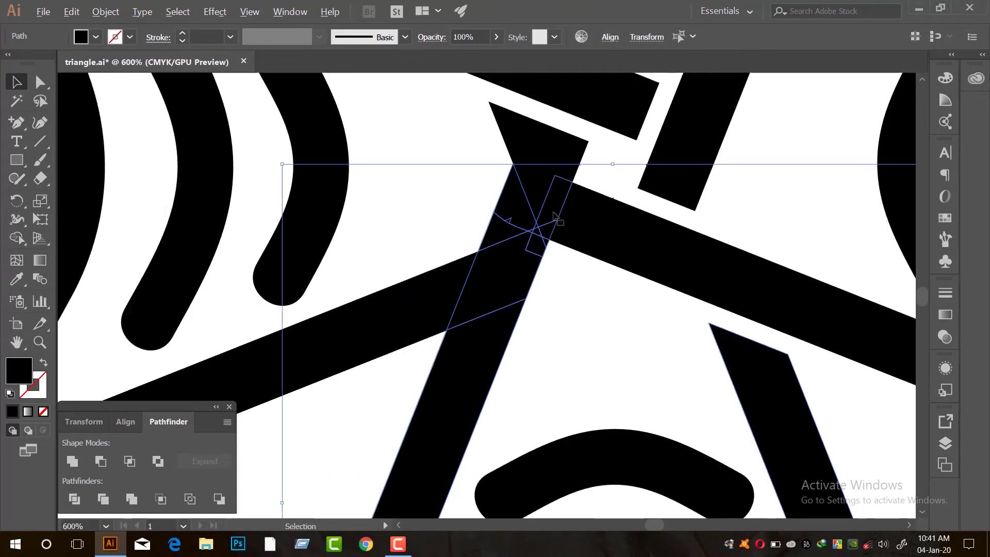
left_click(538, 180, "shift")
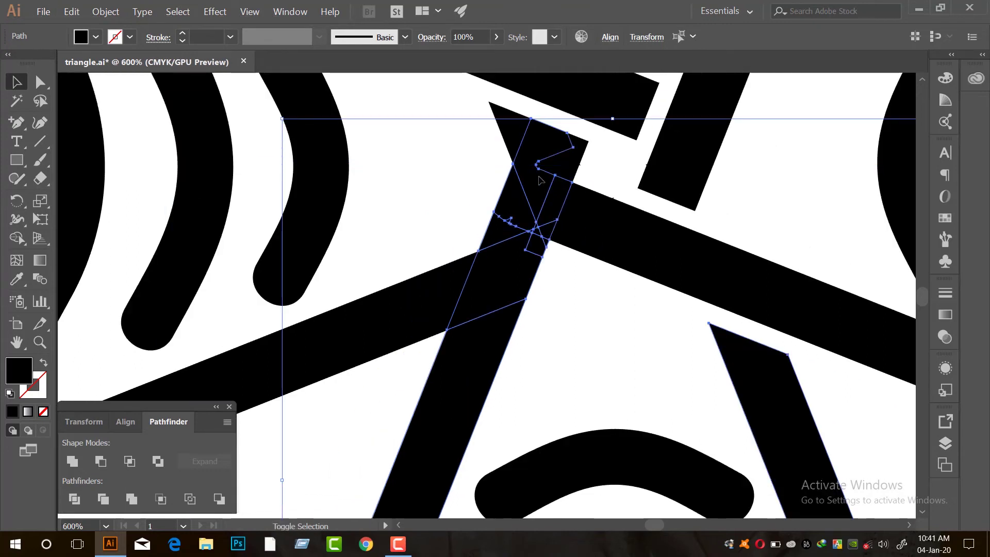
left_click(578, 146, "shift")
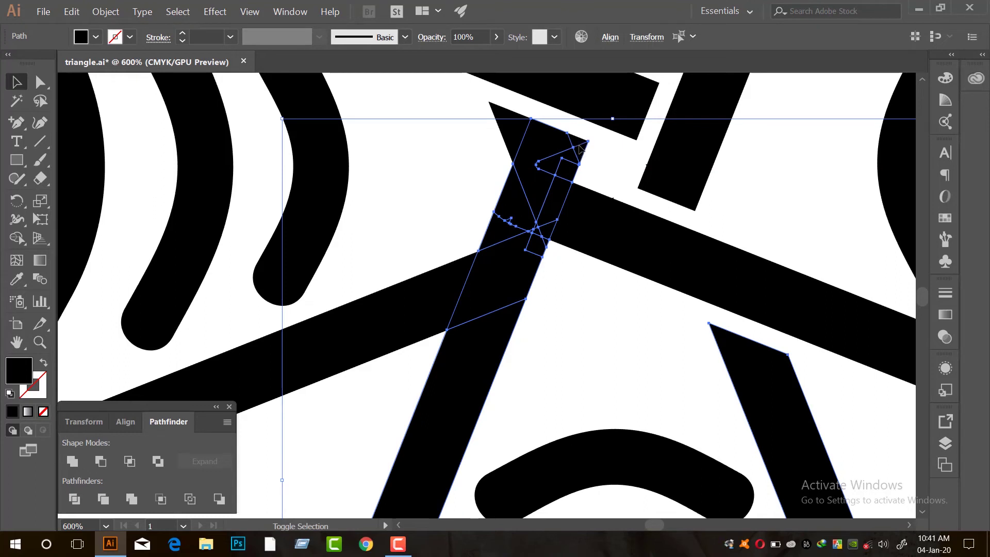
left_click(73, 461)
Step: Merge the two tiny triangular pieces inside the bottom arm's left bar into the arm to close its holes
scroll(531, 224, "up", 2)
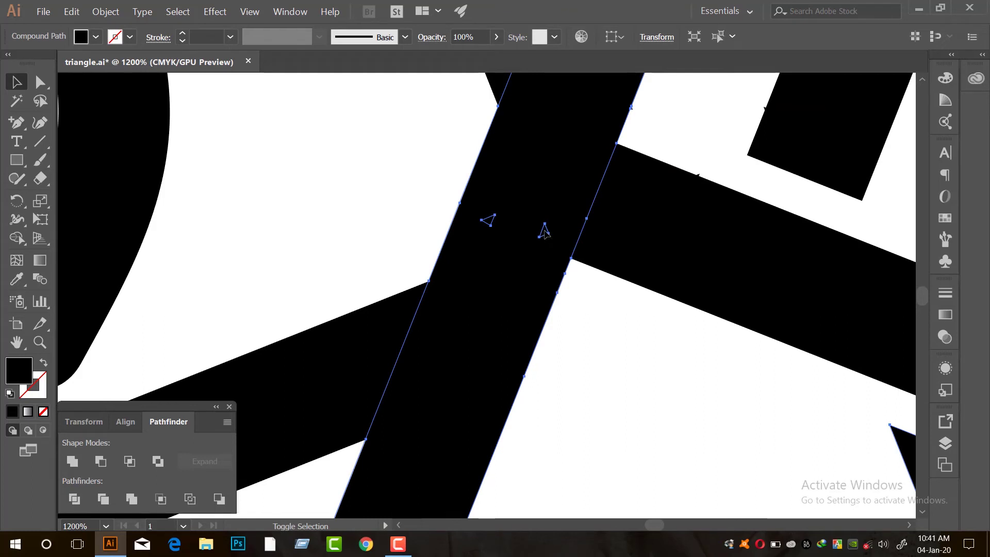
left_click(543, 231, "shift")
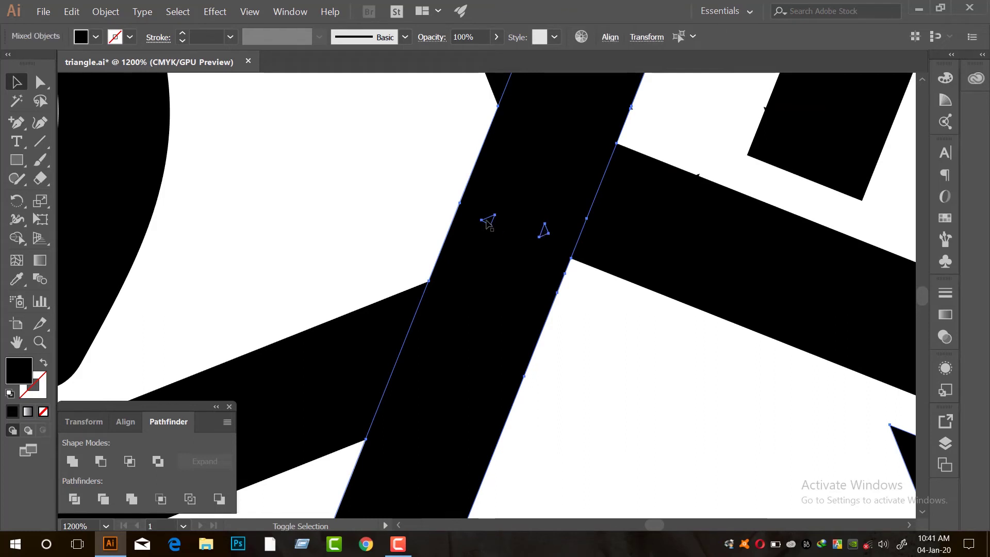
left_click(73, 462)
scroll(552, 301, "down", 4)
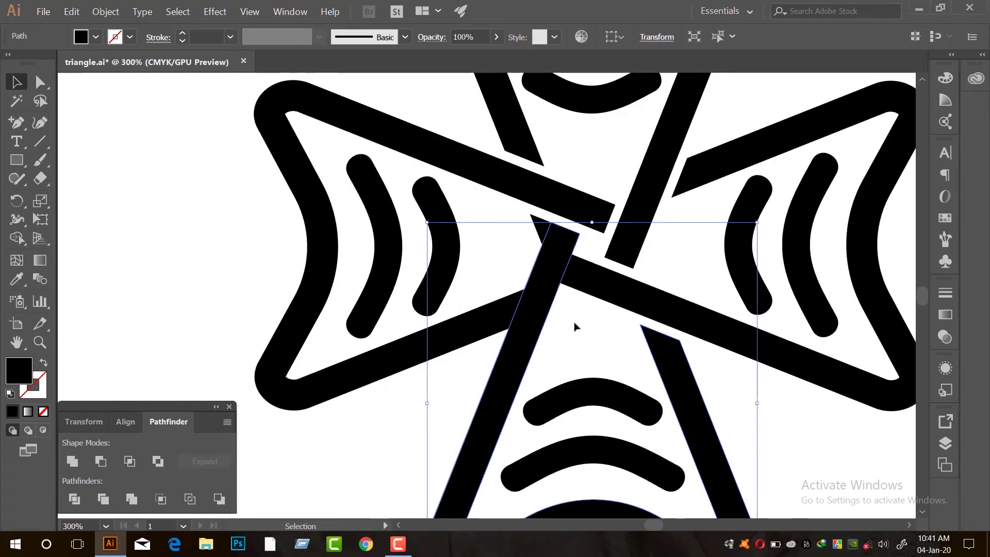
Step: Create an offset path around the bottom arm's outline shape
left_click(106, 11)
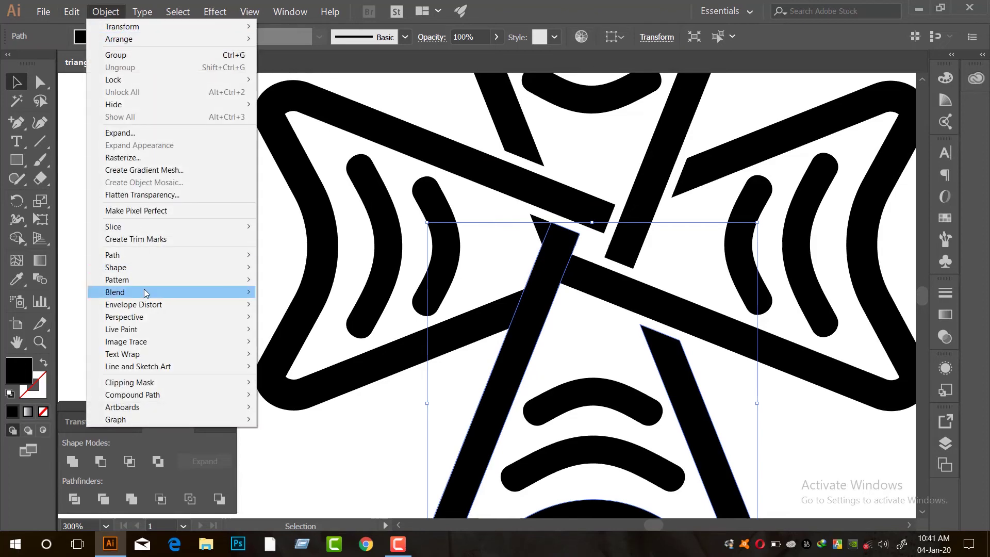
mouse_move(131, 255)
left_click(313, 297)
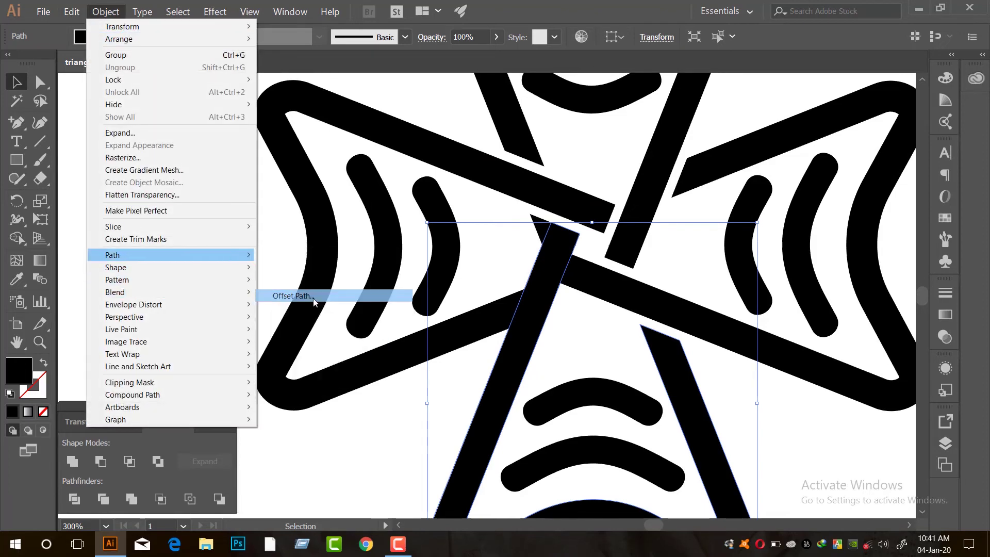
left_click(721, 296)
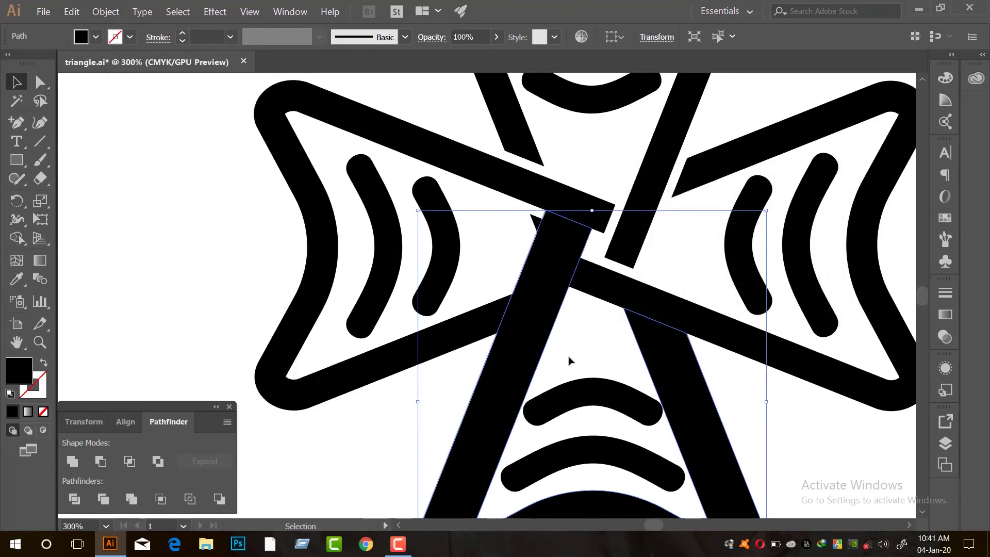
Step: Divide the bottom arm, its offset copy and the left arm where they overlap, and ungroup the resulting pieces
left_click_drag(459, 176, 444, 170)
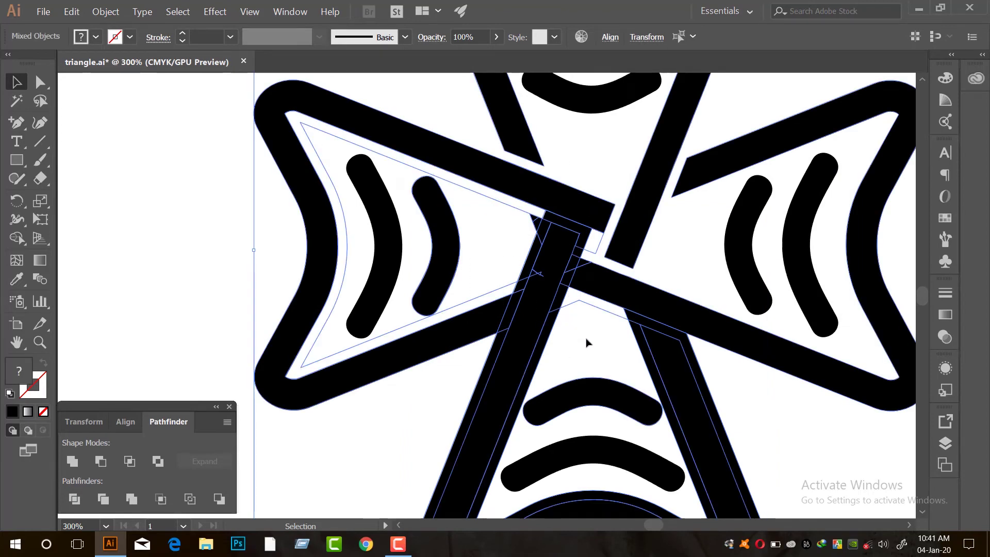
left_click_drag(586, 339, 458, 164)
left_click(74, 498)
right_click(459, 244)
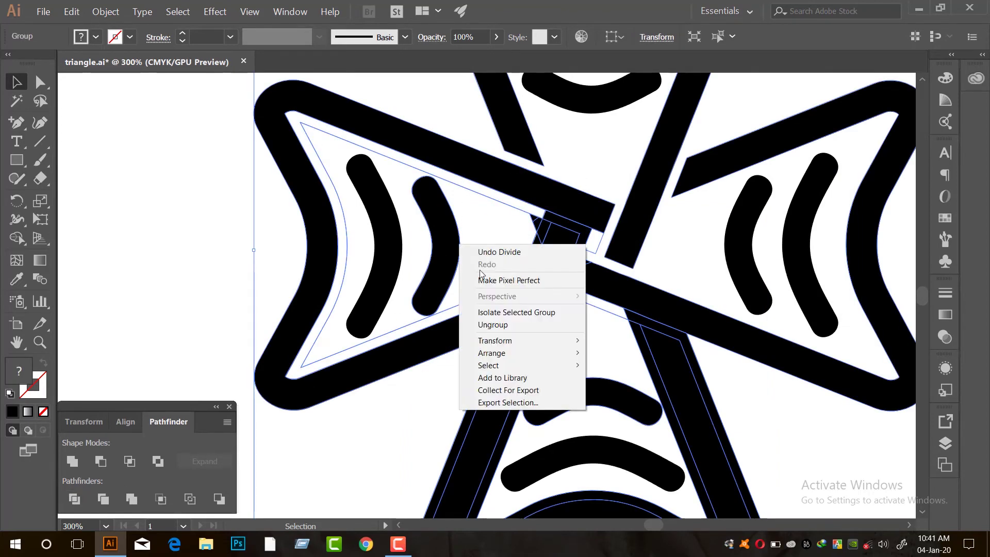
left_click(523, 323)
left_click(572, 290)
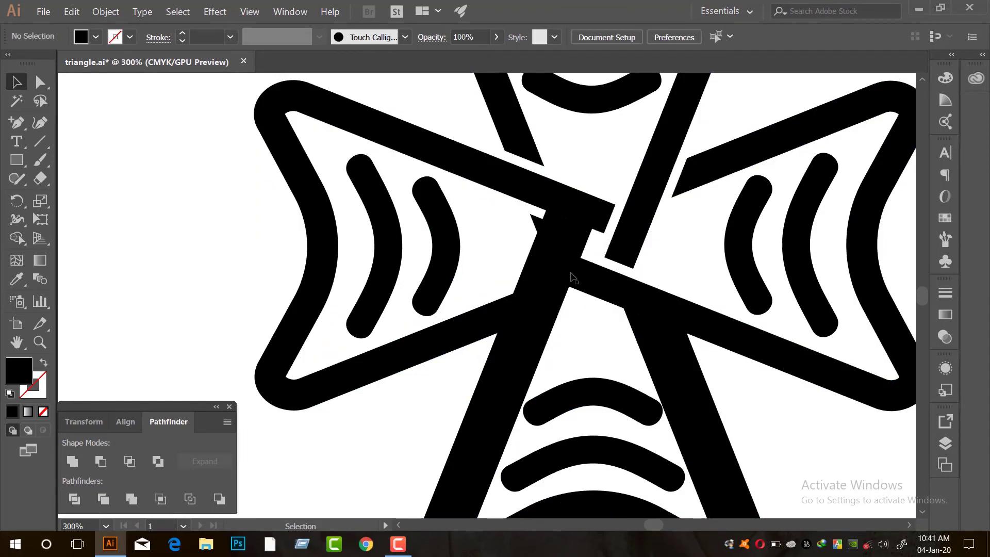
Step: Delete the offset slivers along the right side of the bottom arm's left bar, separating it from the right arm's lower bar
left_click(571, 278)
key("Delete")
left_click(576, 259)
key("Delete")
left_click(579, 252)
key("Delete")
left_click(565, 292)
key("Delete")
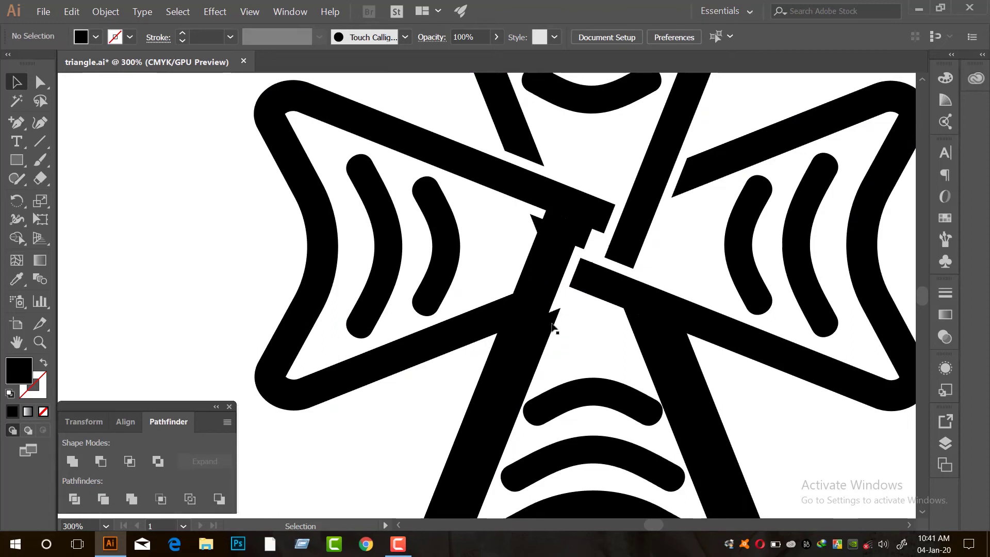
left_click(549, 323)
key("Delete")
Step: Delete the offset pieces along the left side of the bottom arm's left bar, opening a gap to the left arm's lower bar
left_click(509, 311)
key("Delete")
left_click(499, 339)
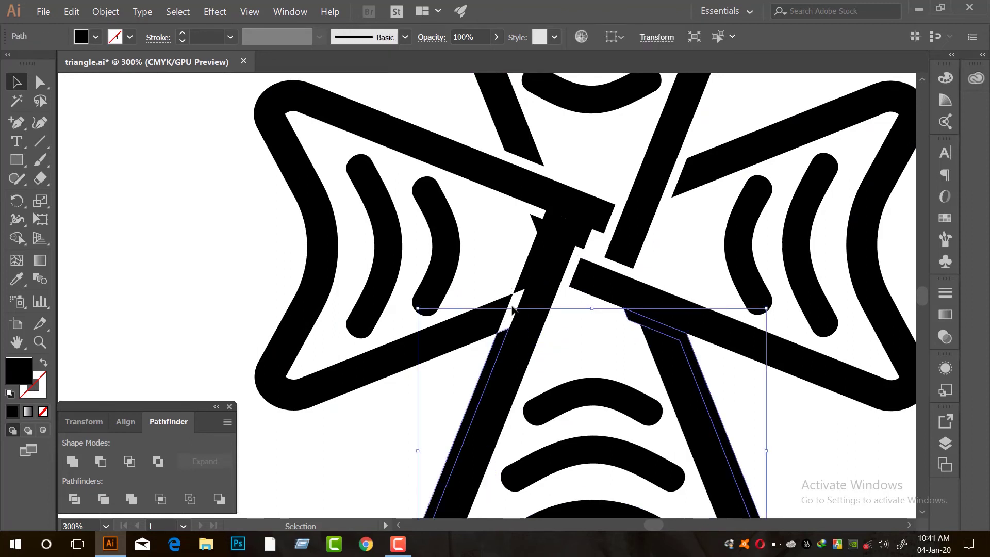
key("Delete")
left_click(533, 258)
key("Delete")
left_click(523, 284)
key("Delete")
Step: Delete the fragments between the bottom arm's left bar end and the left arm's upper bar, including the stray small triangle
left_click(542, 236)
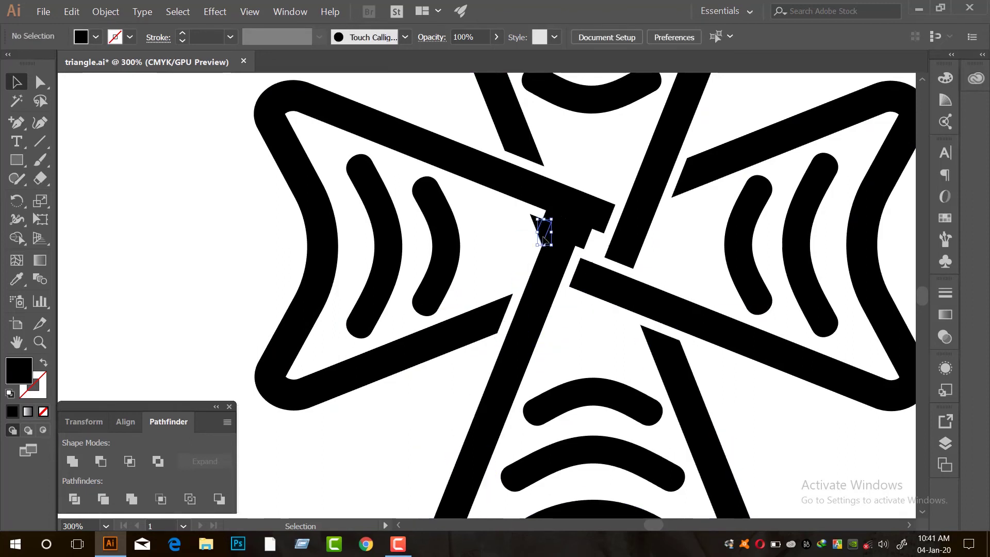
key("Delete")
left_click(551, 219)
key("Delete")
left_click(539, 223)
key("Delete")
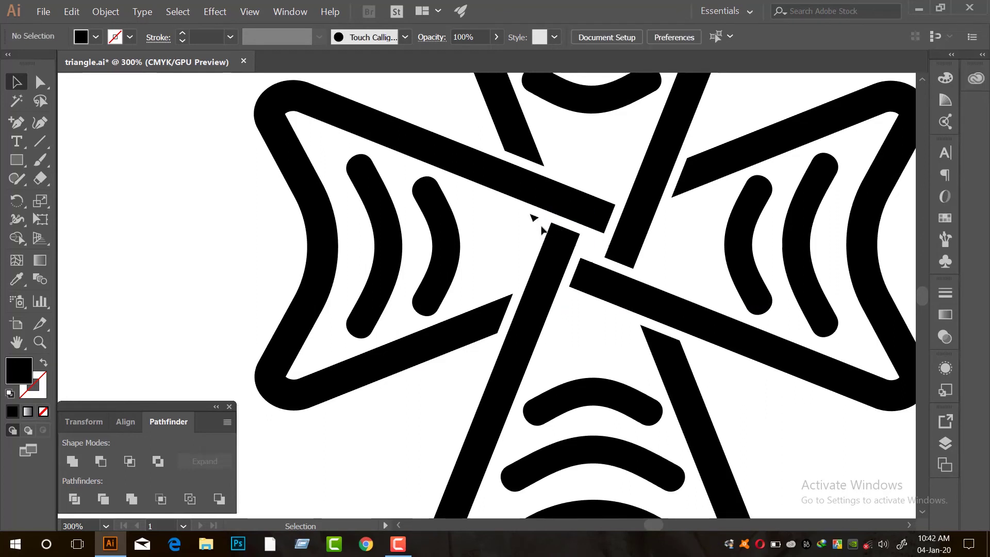
scroll(649, 227, "up", 1)
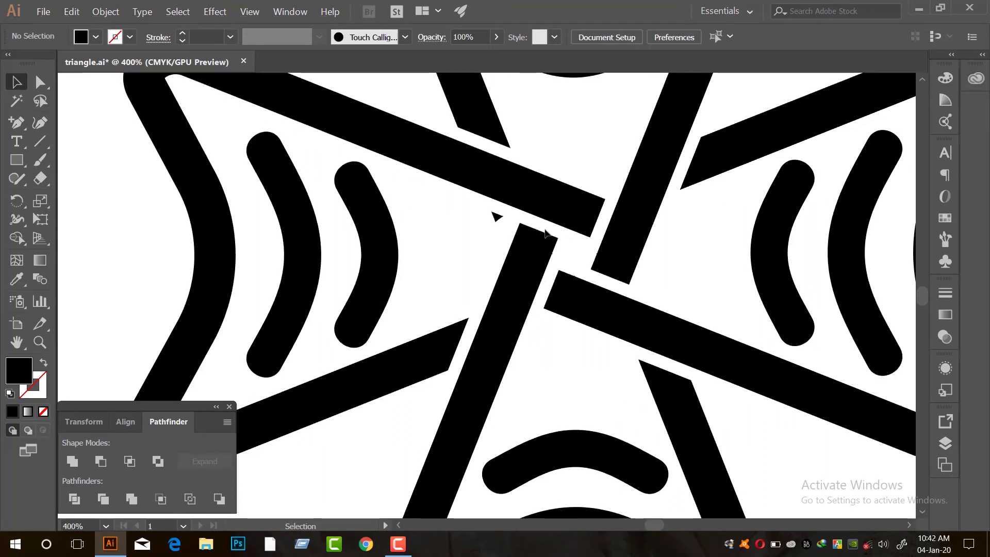
left_click(493, 212)
key("Delete")
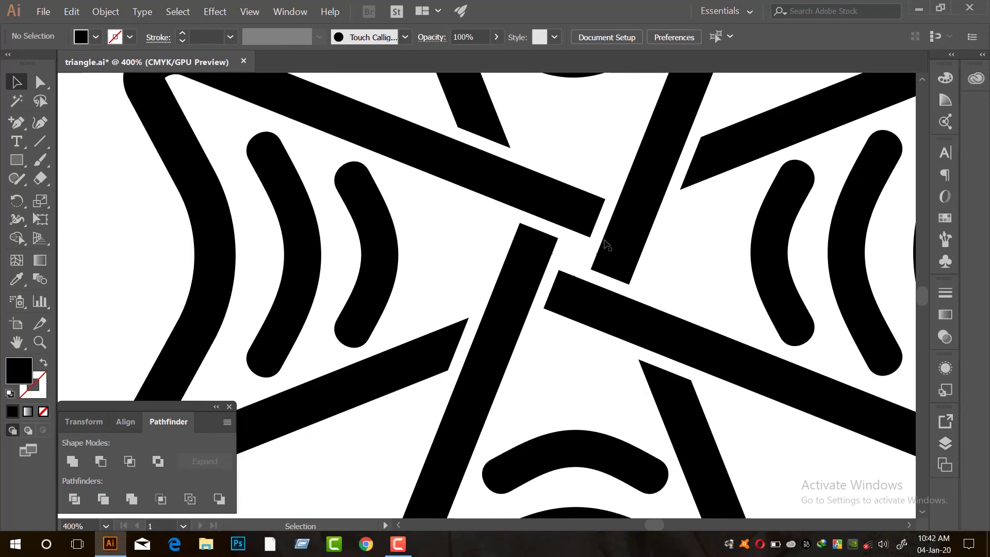
Step: Select the whole cross and examine its centre and arms for leftover invisible paths
scroll(600, 245, "down", 4)
scroll(739, 316, "down", 3)
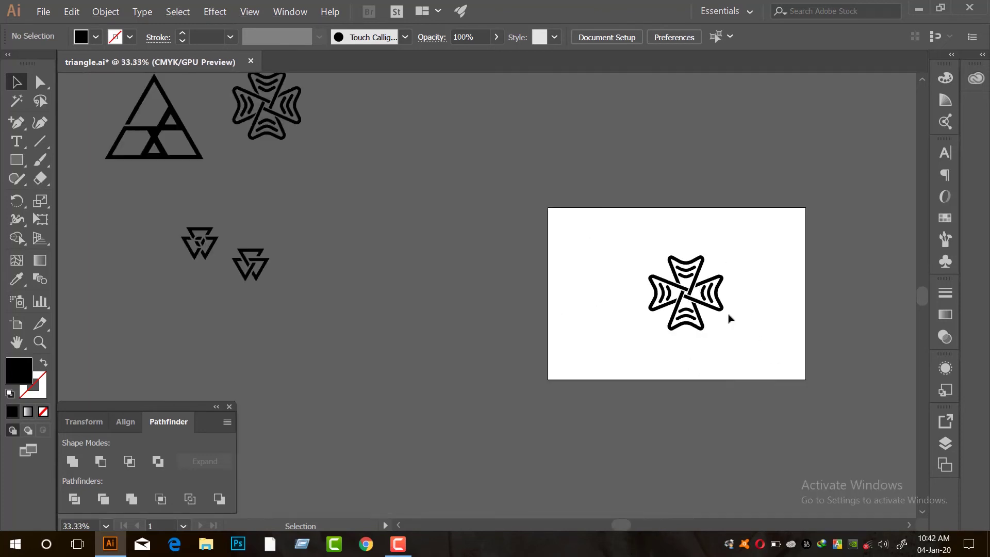
scroll(730, 318, "up", 3)
left_click_drag(415, 125, 791, 468)
scroll(601, 314, "up", 3)
scroll(527, 279, "down", 2)
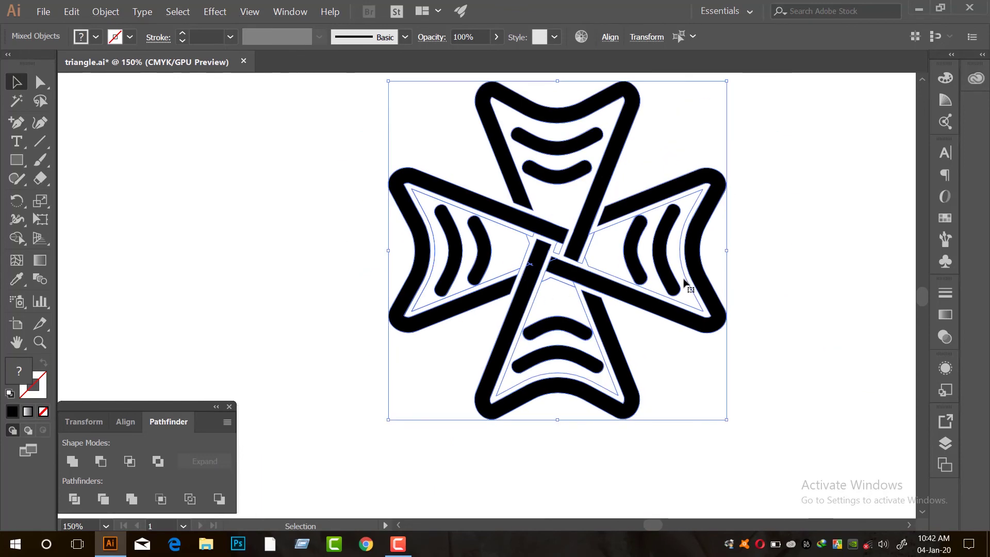
scroll(598, 253, "up", 2)
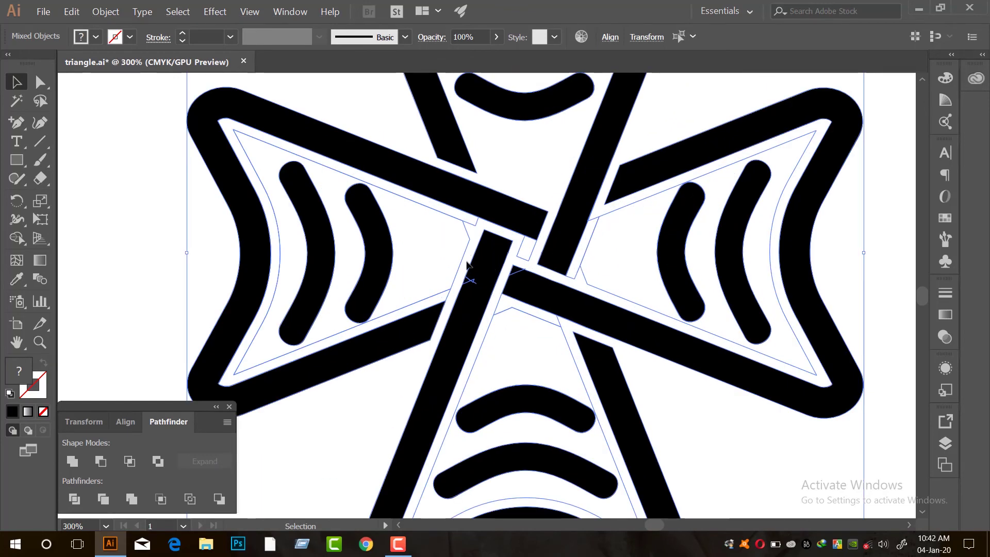
Step: Try filling the invisible compound path inside the left arm with black, and undo the fill
left_click(400, 376)
left_click(449, 282)
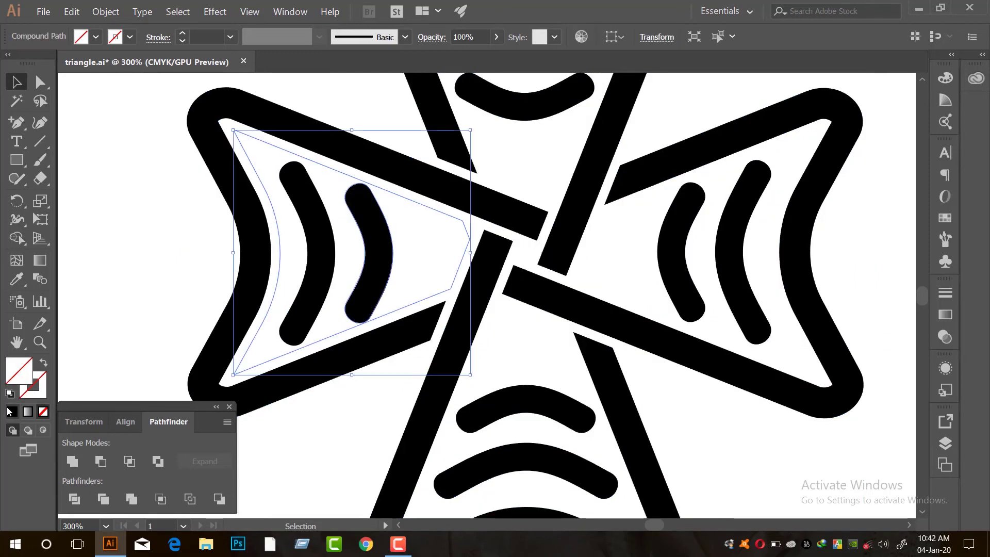
left_click(12, 411)
left_click(94, 263)
scroll(468, 271, "down", 2)
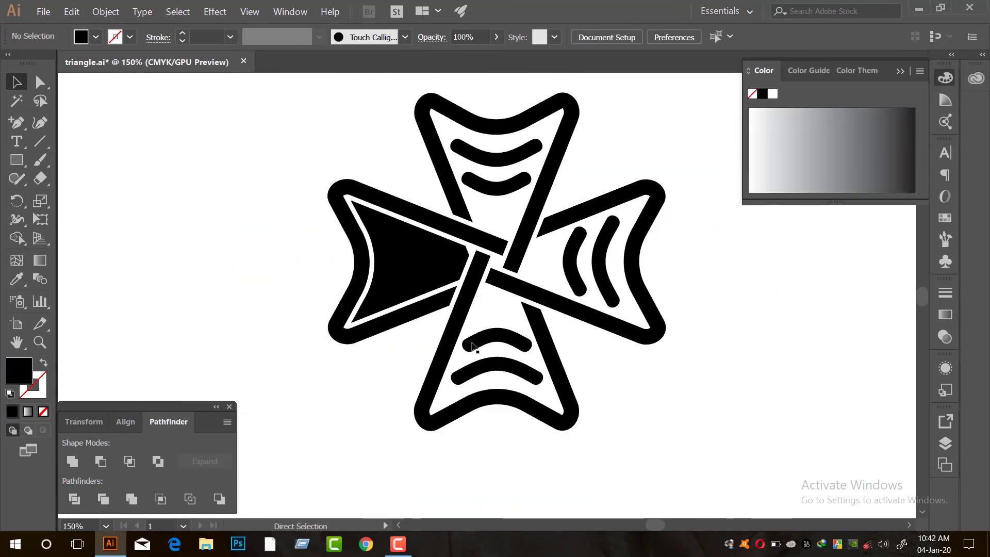
key("ctrl+z")
Step: Select all leftover unfilled, unstroked paths in the cross with the Magic Wand and delete them
scroll(505, 265, "up", 2)
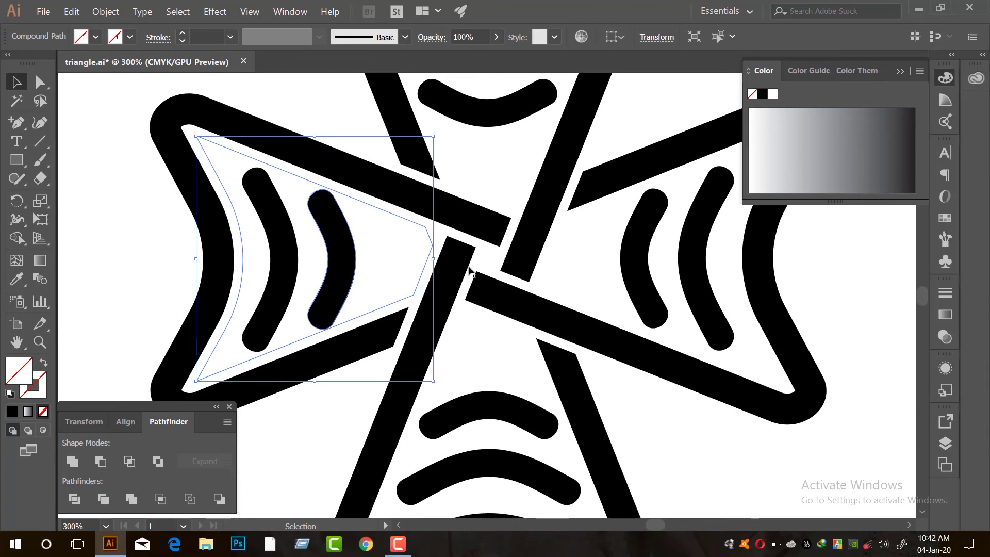
left_click(16, 101)
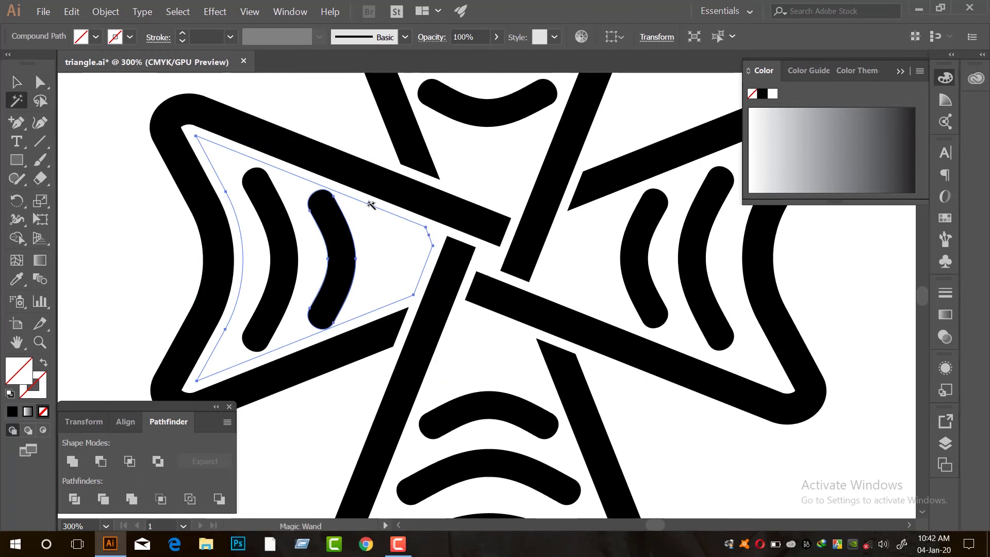
scroll(443, 242, "down", 2)
scroll(434, 235, "up", 2)
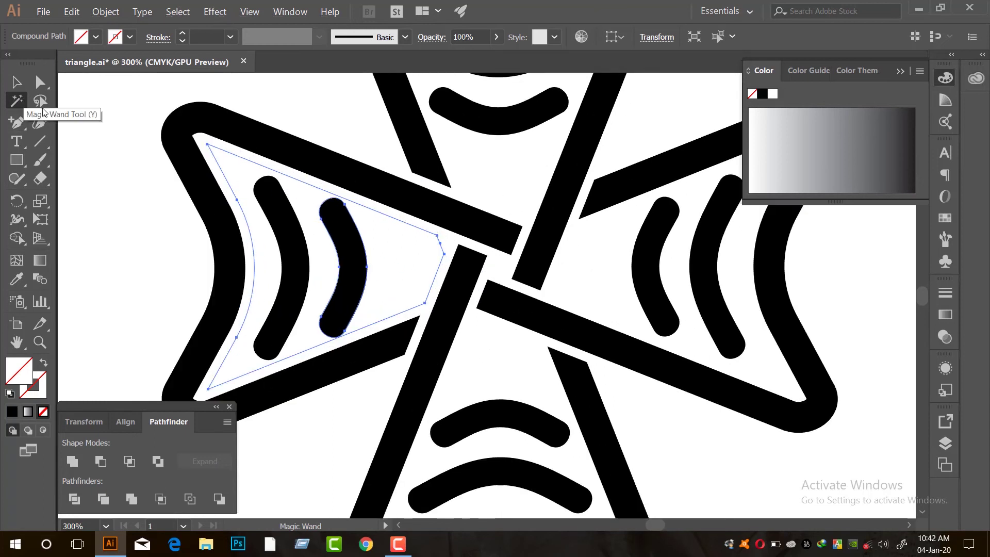
left_click(442, 257)
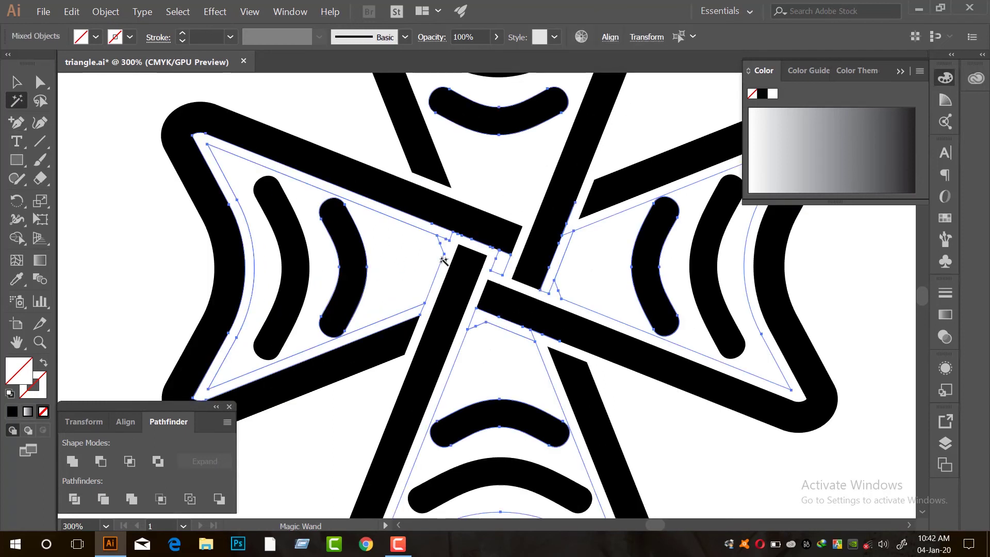
scroll(614, 286, "down", 3)
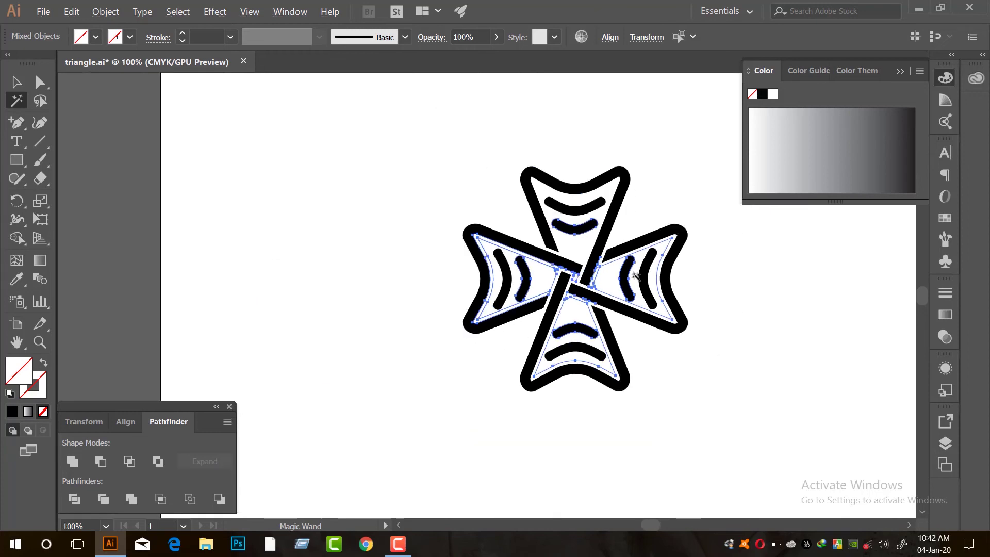
key("Delete")
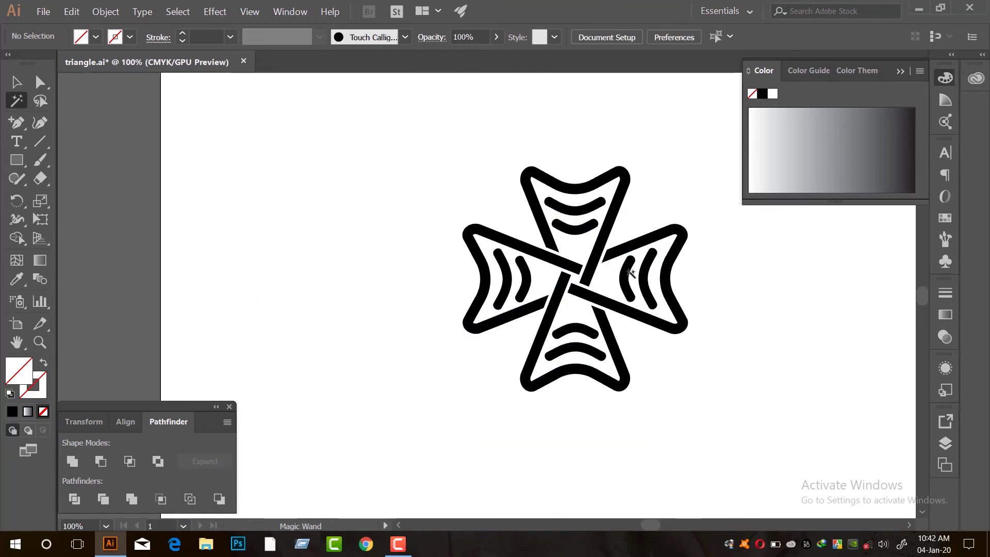
Step: Unite all the shapes of the cross and ungroup the united result
left_click(12, 79)
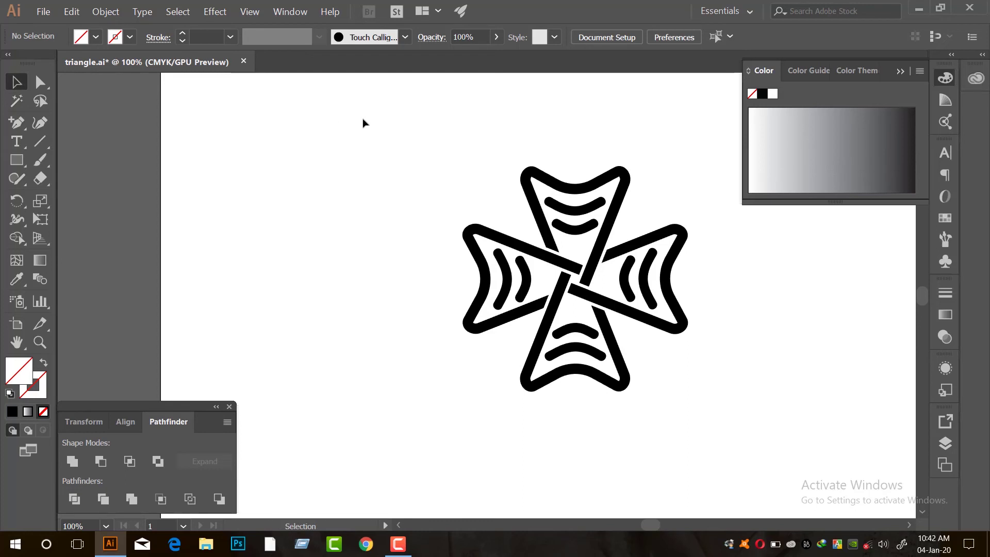
left_click_drag(347, 110, 779, 456)
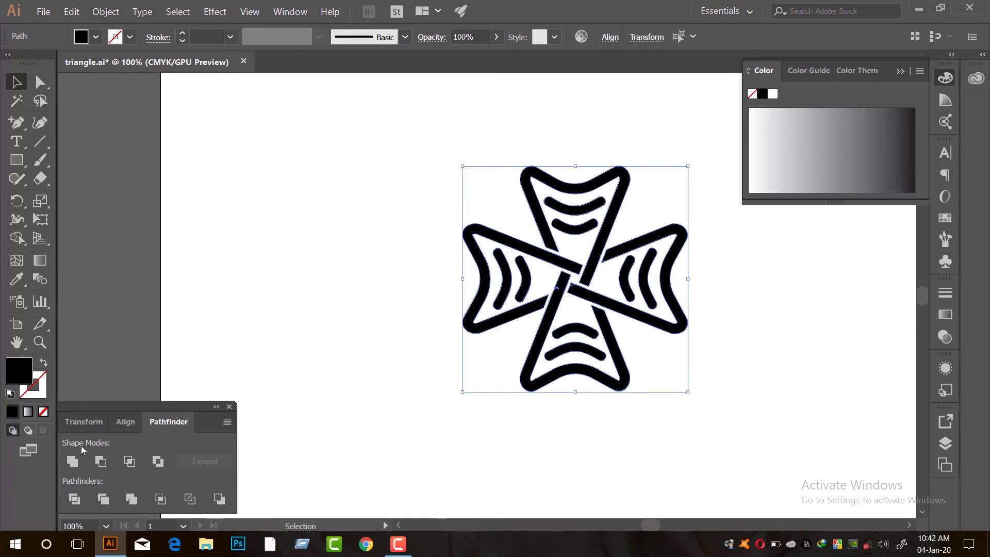
left_click(72, 461)
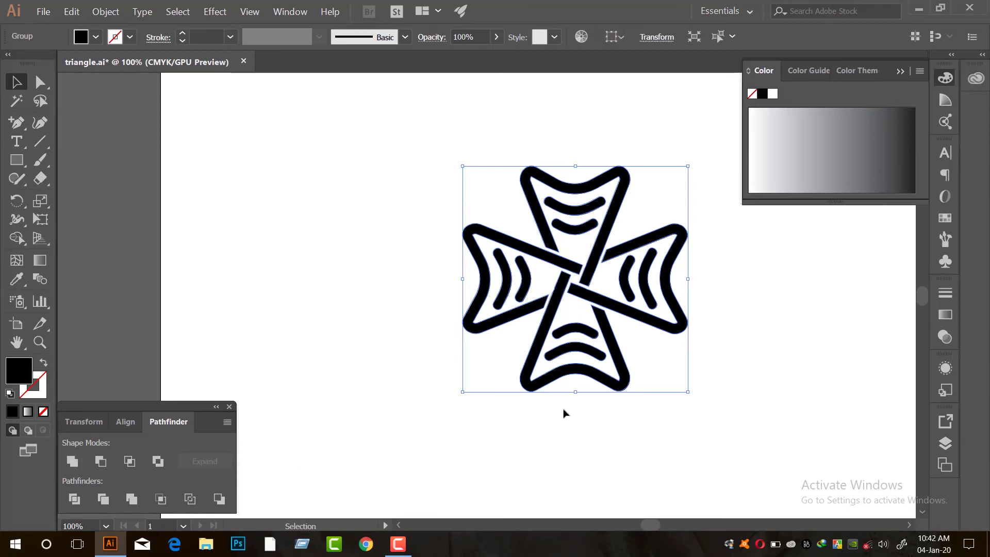
left_click(718, 382)
scroll(571, 302, "up", 5)
left_click(433, 225)
scroll(484, 273, "down", 5)
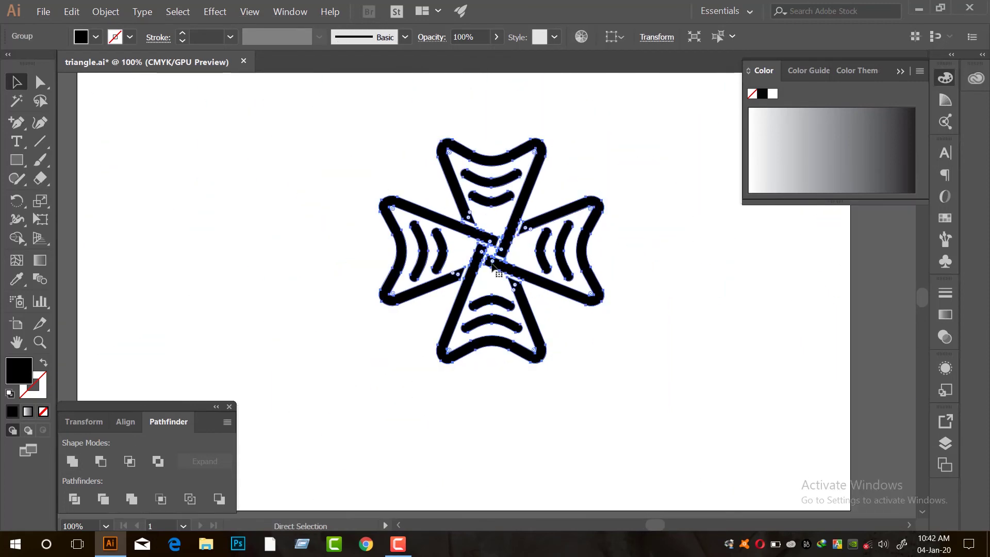
right_click(490, 258)
left_click(521, 338)
left_click(594, 398)
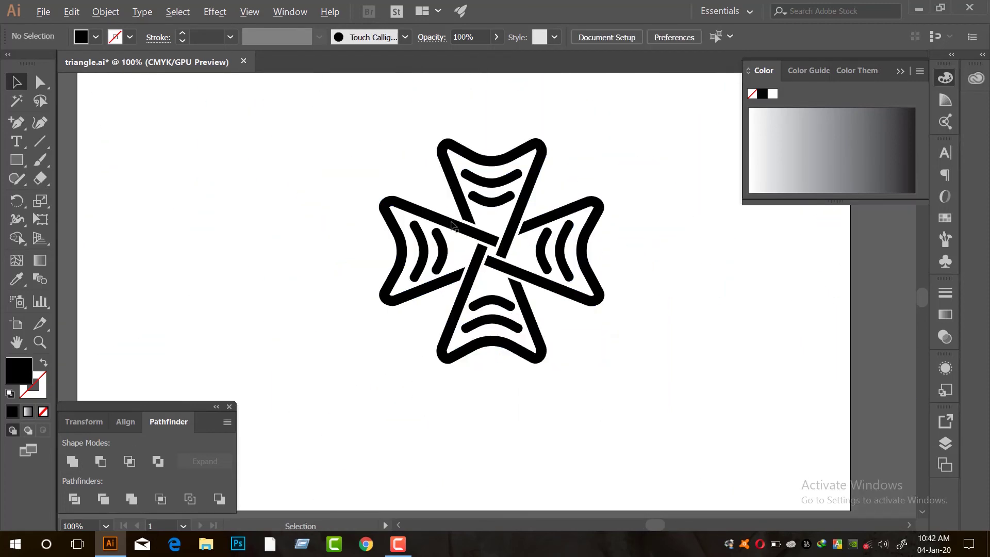
Step: Round the outer corner of each of the four interlacing bar ends at the cross's centre
scroll(456, 224, "up", 4)
left_click(561, 339)
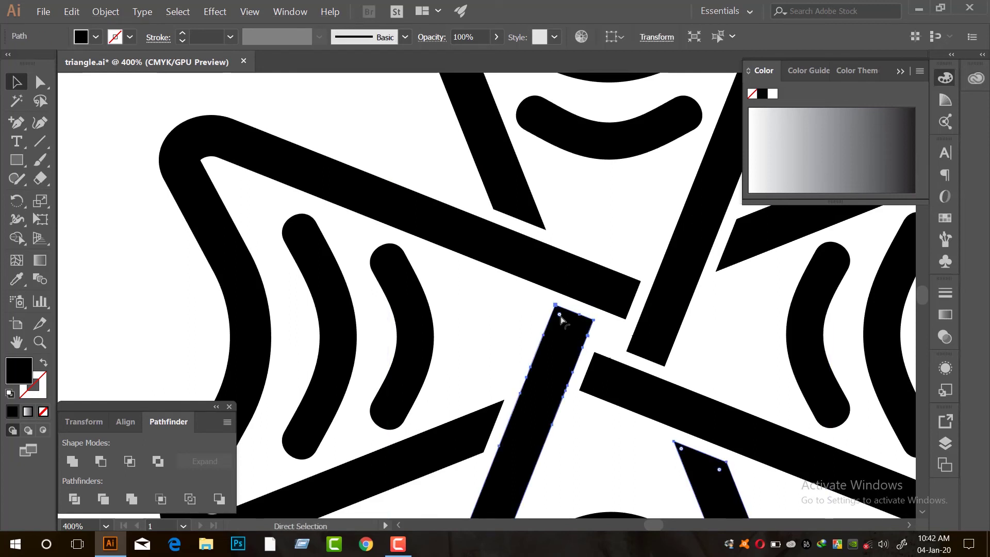
left_click_drag(561, 316, 612, 406)
left_click(605, 299)
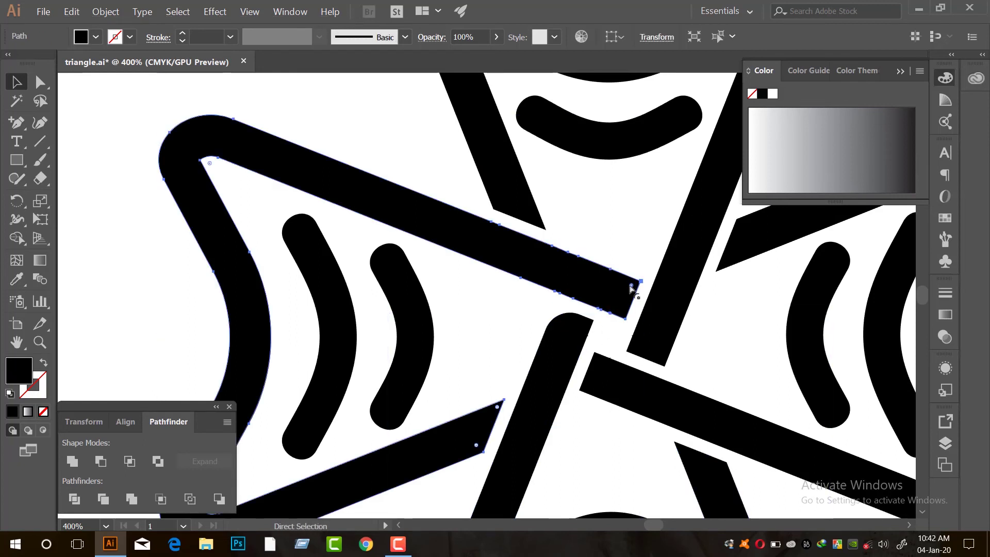
left_click_drag(630, 285, 534, 318)
left_click_drag(689, 331, 484, 174)
left_click(541, 266)
left_click_drag(509, 325, 644, 240)
left_click(500, 261)
left_click(581, 236)
scroll(580, 236, "down", 3)
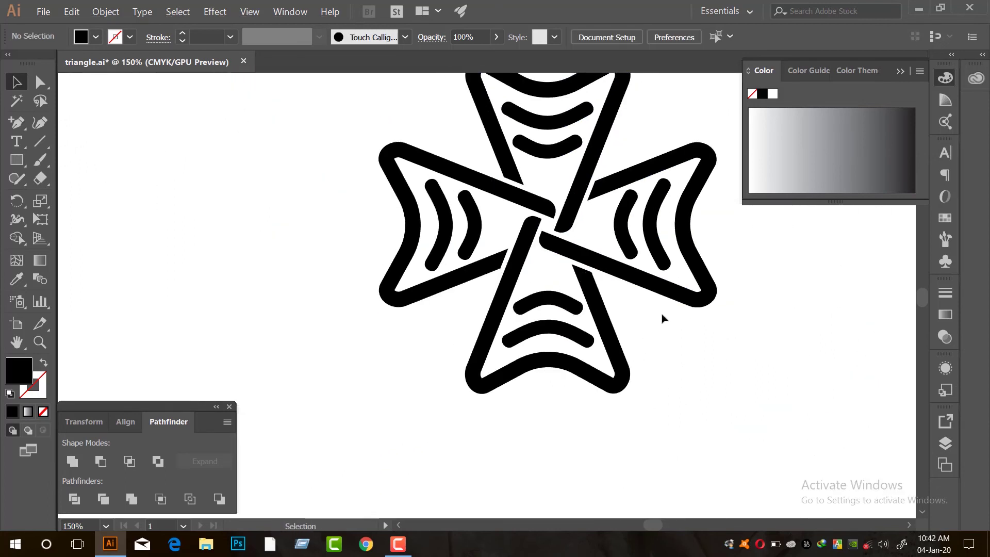
Step: Round the left corner at the lower end of the top arm's left bar
left_click_drag(631, 297, 572, 355)
scroll(545, 316, "down", 3)
scroll(548, 313, "up", 3)
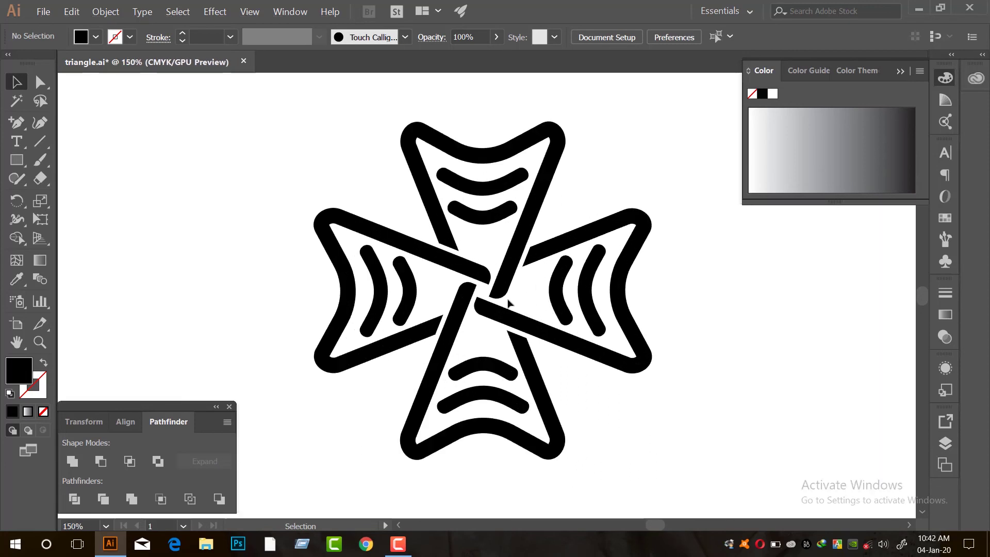
scroll(531, 319, "up", 1)
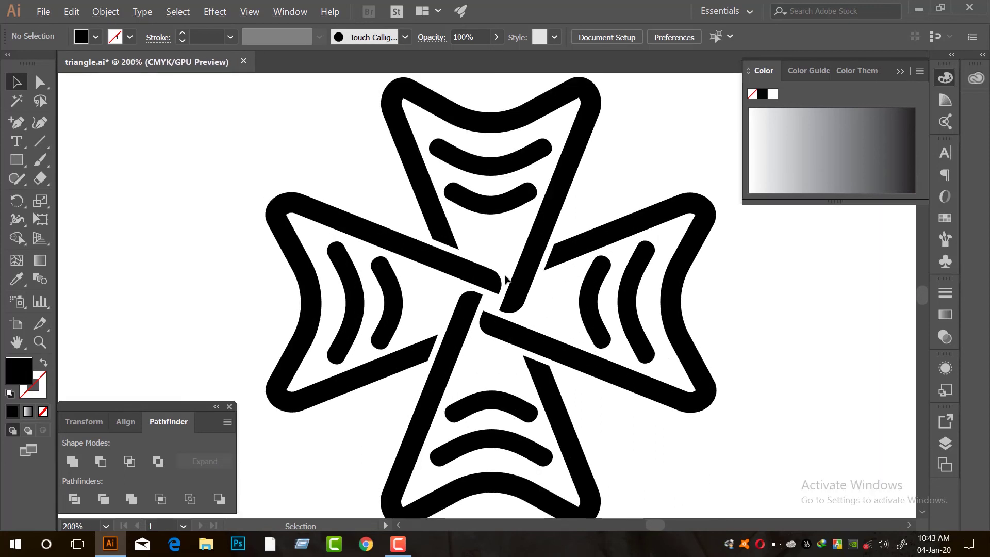
scroll(437, 244, "up", 2)
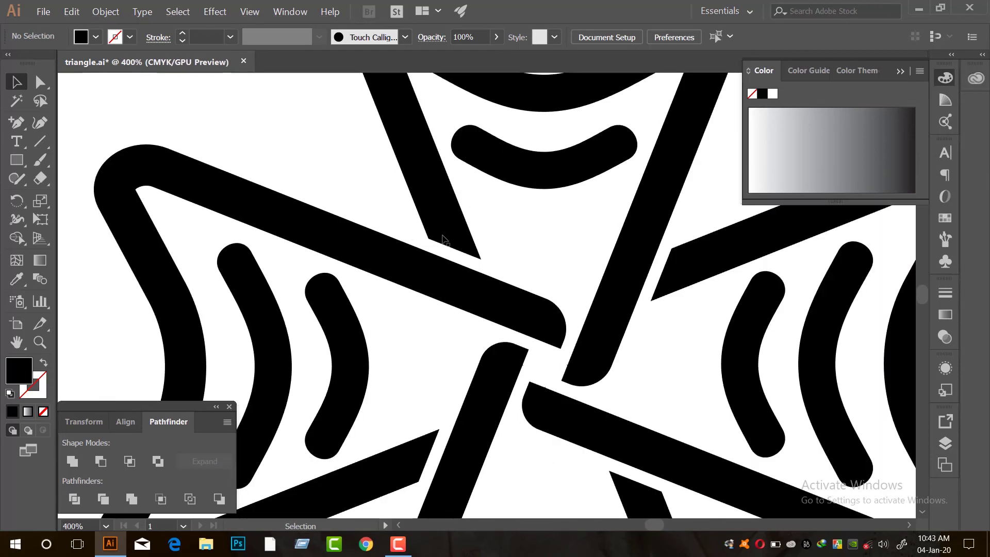
left_click(443, 240)
key("a")
left_click_drag(436, 232, 605, 199)
key("v")
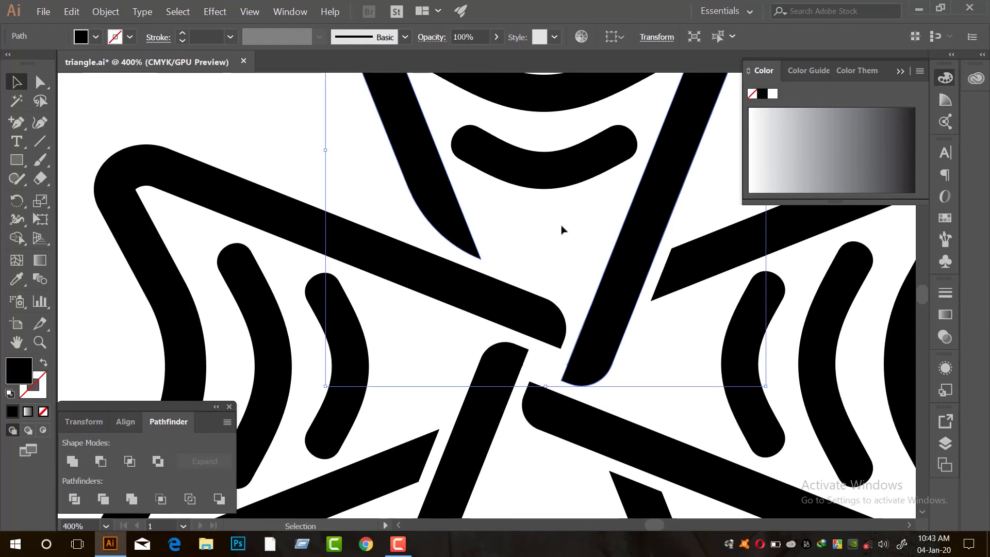
Step: Round the lower corner at the inner end of the left arm's lower bar
left_click(560, 228)
scroll(554, 231, "down", 3)
scroll(526, 277, "up", 2)
key("a")
left_click(472, 385)
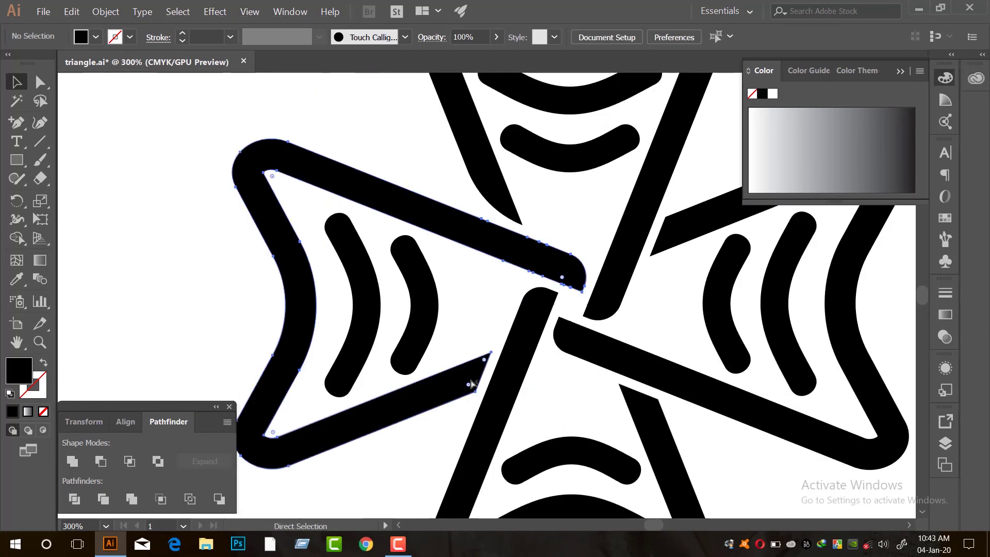
left_click_drag(457, 370, 384, 310)
key("v")
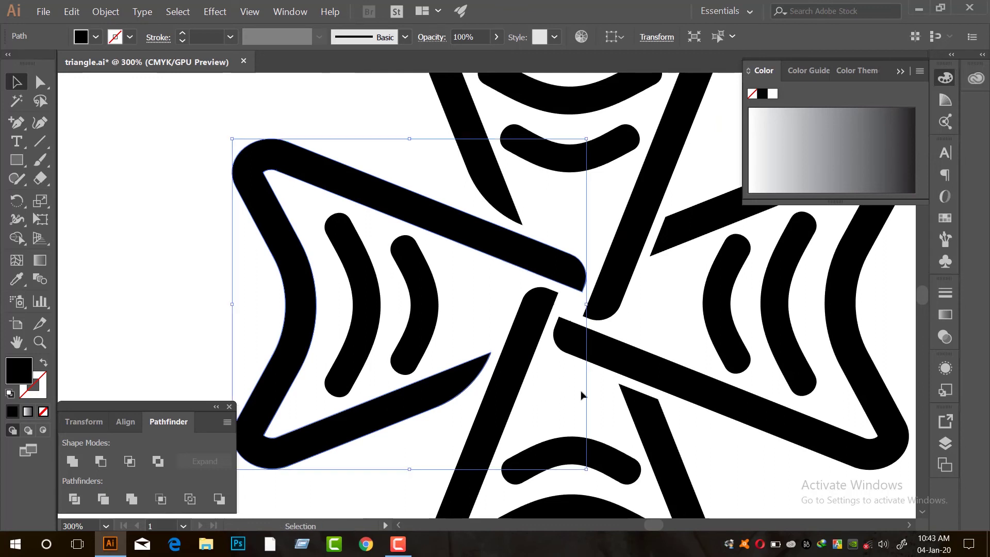
Step: Round the outer corner at the inner end of the bottom arm's right bar and of the right arm's upper bar
left_click(652, 416)
key("a")
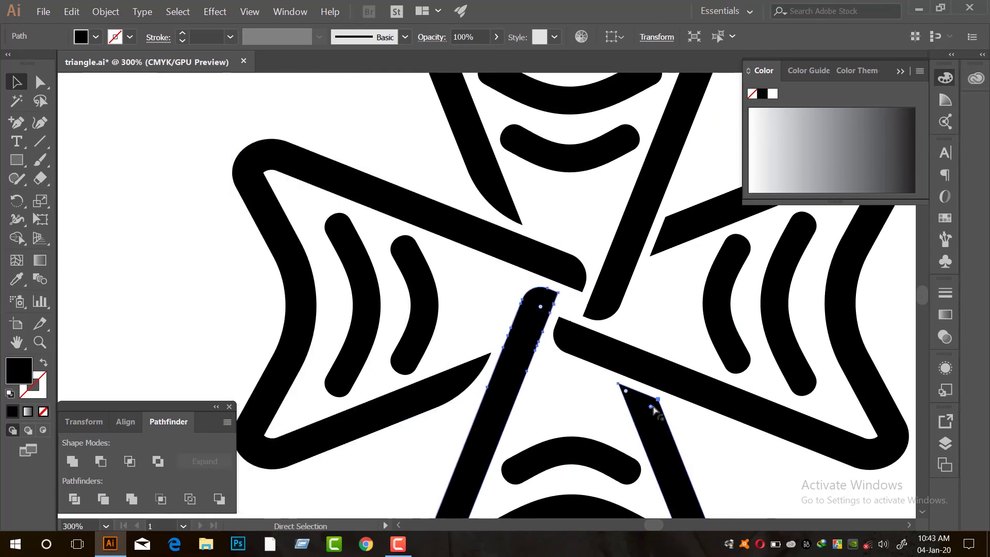
left_click_drag(652, 408, 544, 466)
key("v")
left_click(670, 242)
key("a")
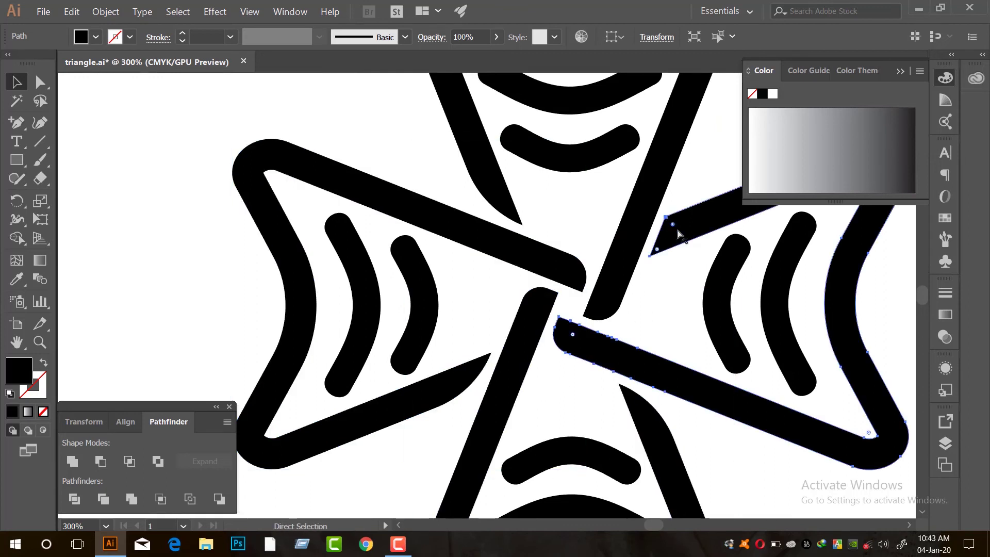
left_click_drag(677, 231, 630, 243)
key("v")
left_click(658, 281)
Step: Rotate the whole cross 45° so its arms point diagonally
scroll(657, 280, "down", 5)
scroll(637, 251, "up", 2)
scroll(551, 237, "down", 2)
scroll(531, 230, "up", 2)
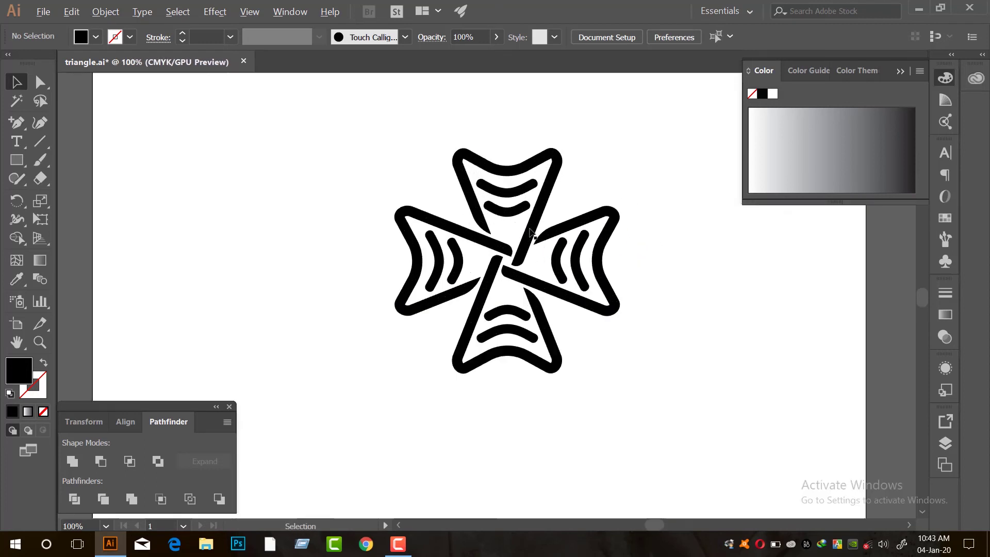
left_click_drag(647, 286, 564, 286)
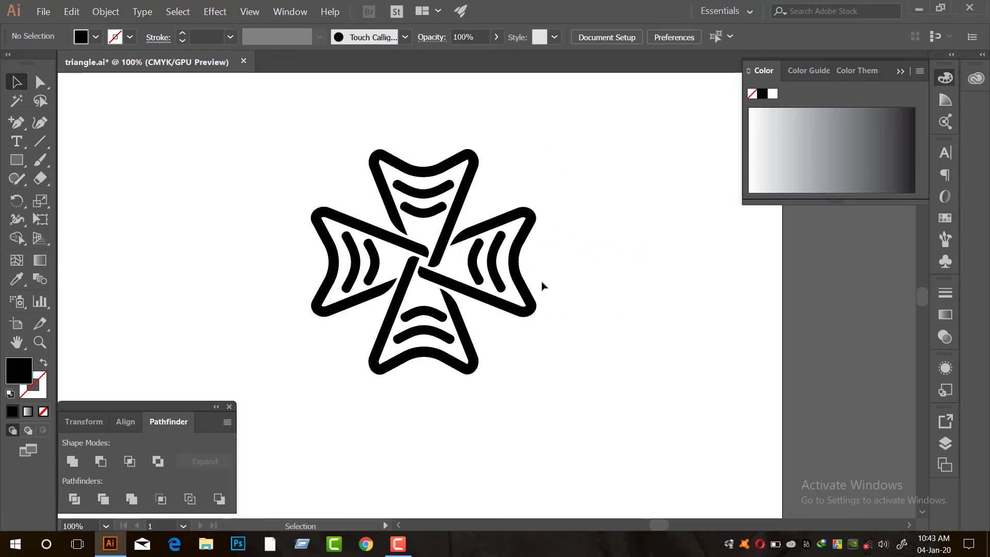
left_click_drag(258, 126, 696, 467)
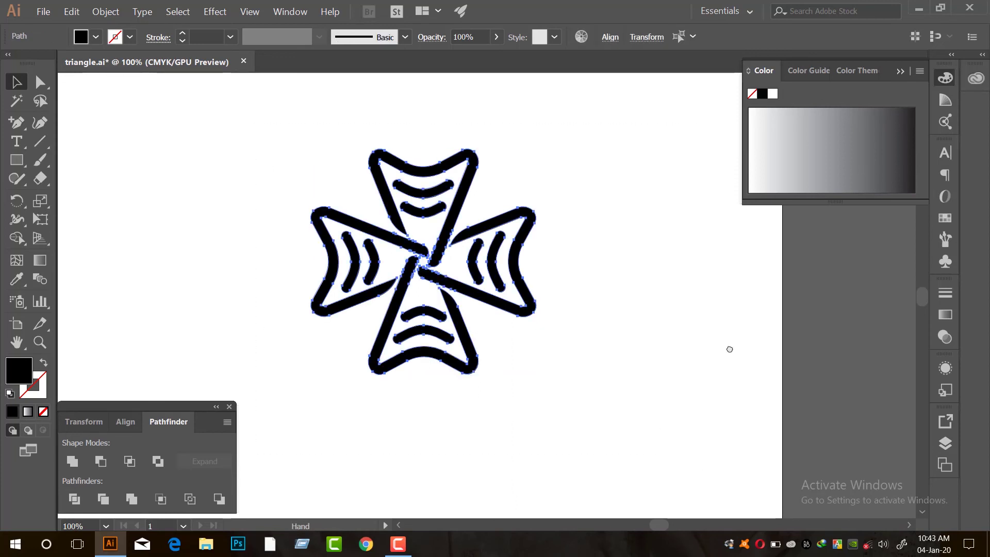
left_click_drag(729, 349, 842, 333)
left_click_drag(649, 364, 665, 309)
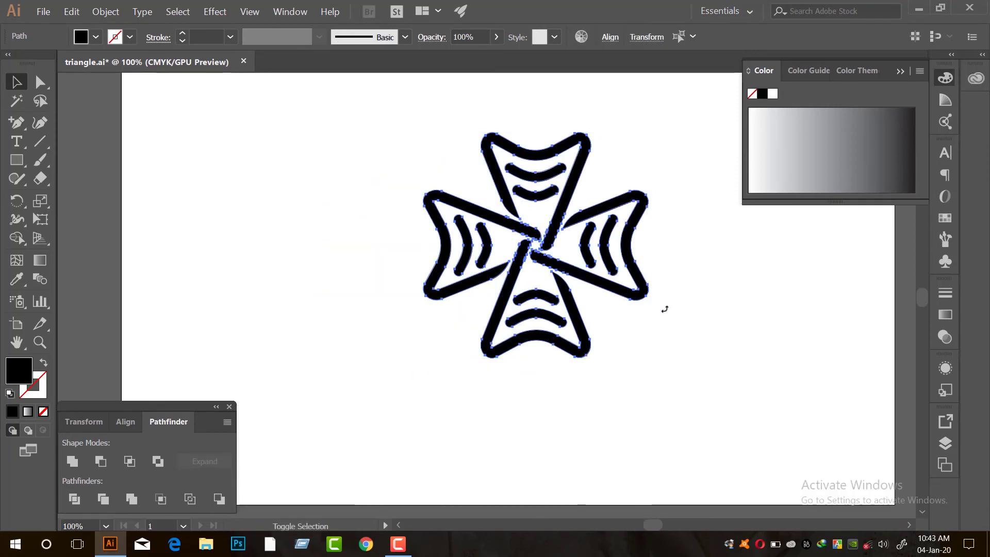
left_click_drag(637, 364, 684, 291)
left_click(708, 305)
scroll(688, 300, "down", 5)
scroll(693, 305, "up", 4)
scroll(660, 283, "up", 2)
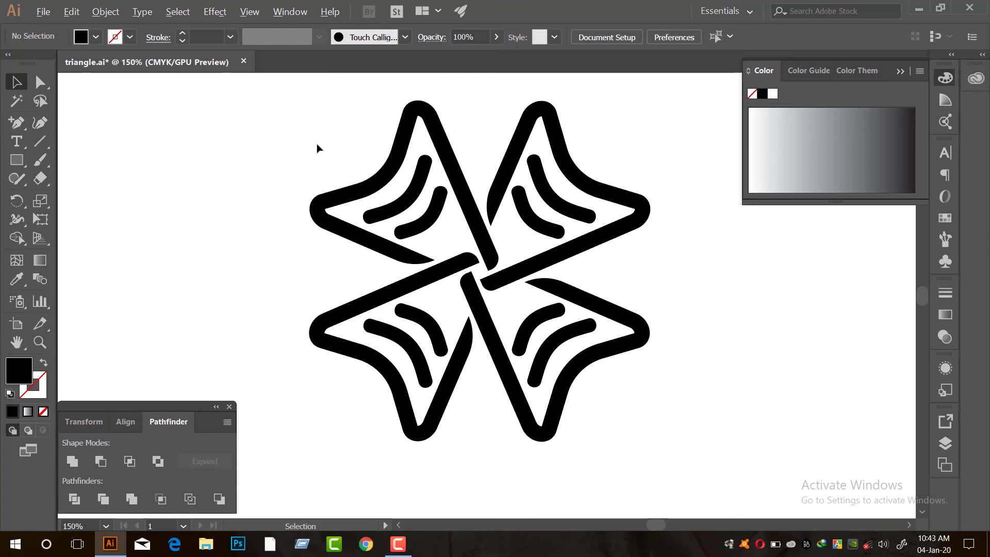
scroll(317, 148, "down", 1)
left_click_drag(258, 104, 643, 369)
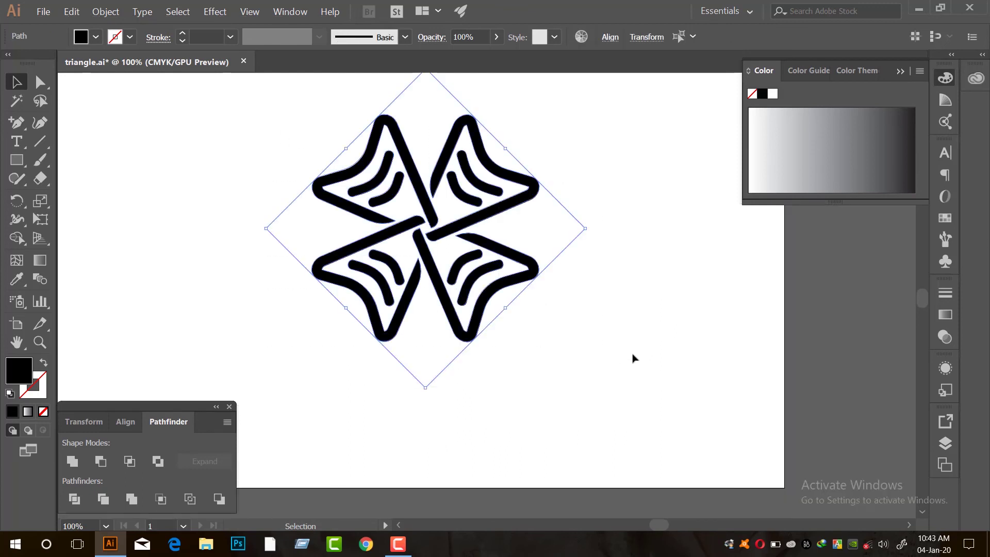
left_click(618, 333)
left_click_drag(550, 279, 614, 316)
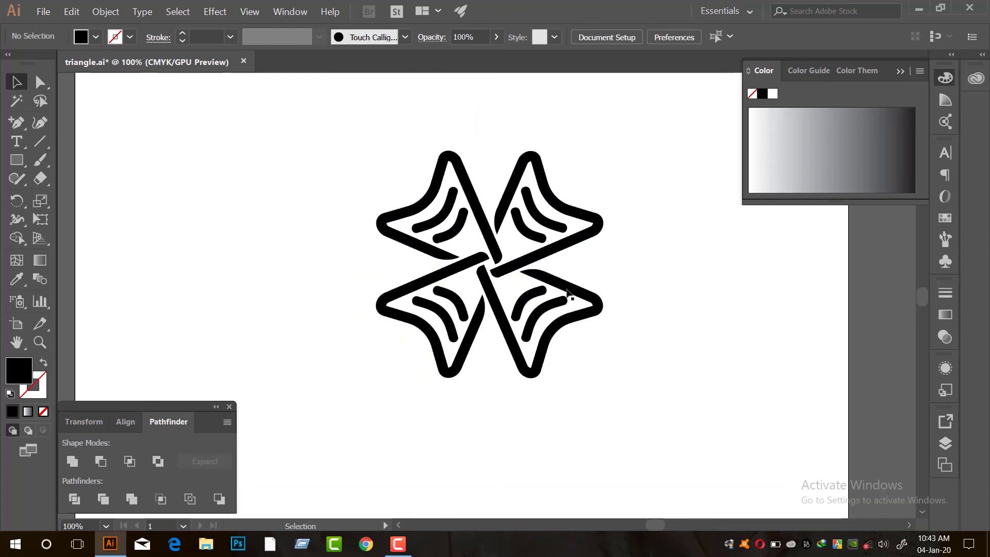
Step: Fill all shapes of the upper-left arm with a linear gradient from dark red to orange
scroll(422, 192, "up", 1)
left_click_drag(375, 131, 497, 258)
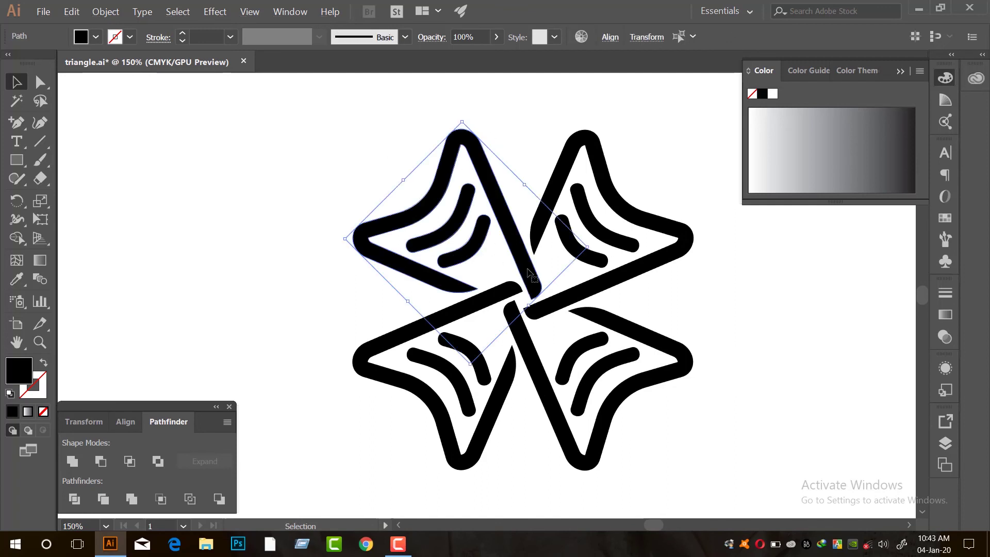
left_click(950, 314)
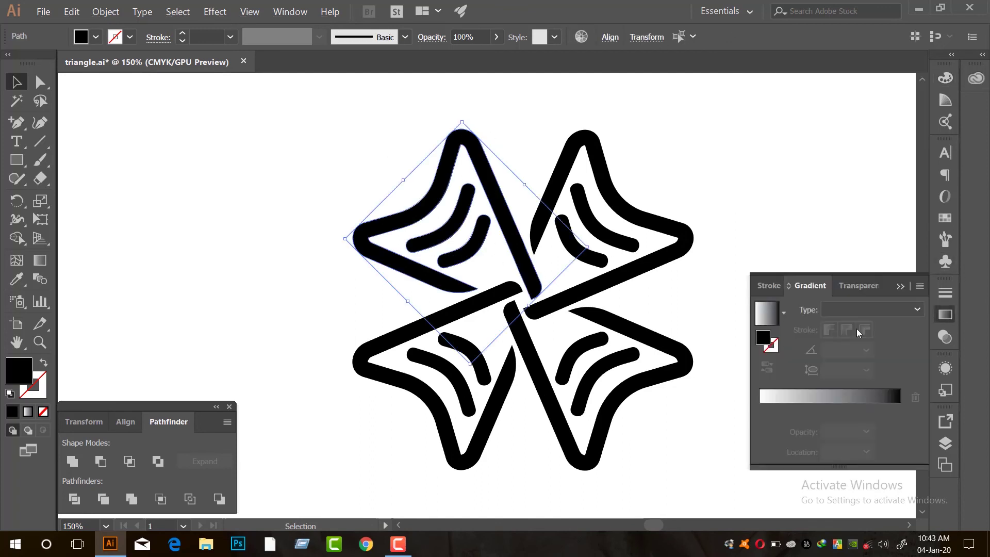
left_click(814, 395)
double_click(760, 409)
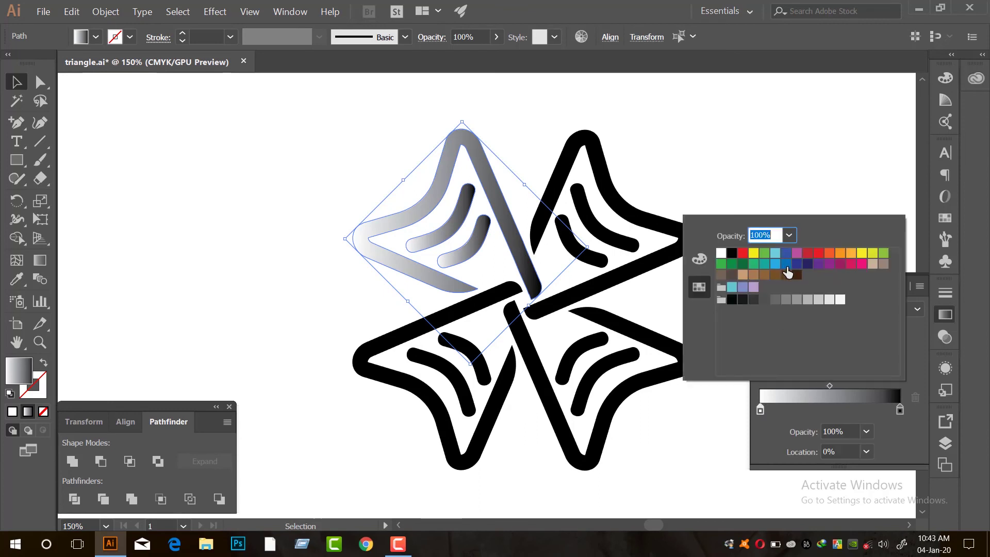
left_click(807, 253)
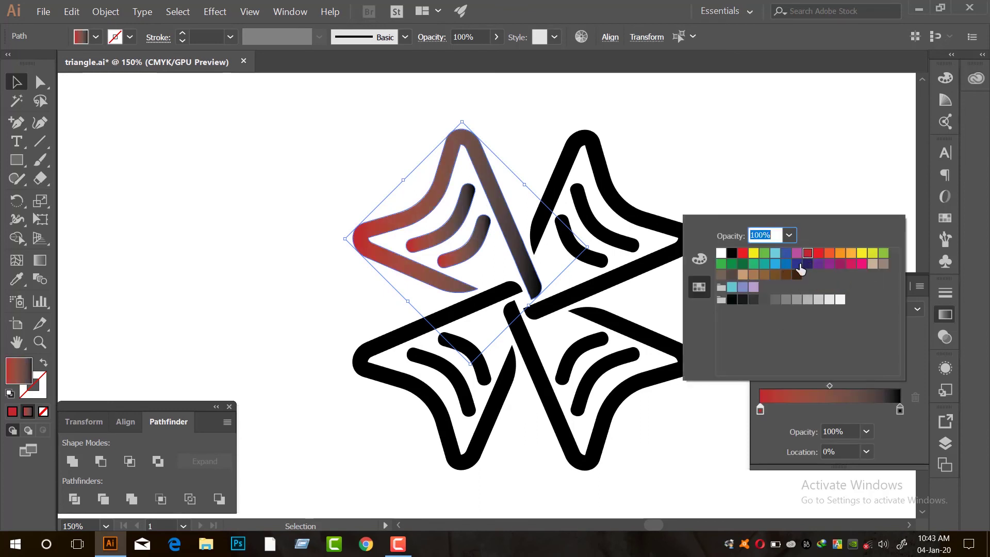
left_click(899, 408)
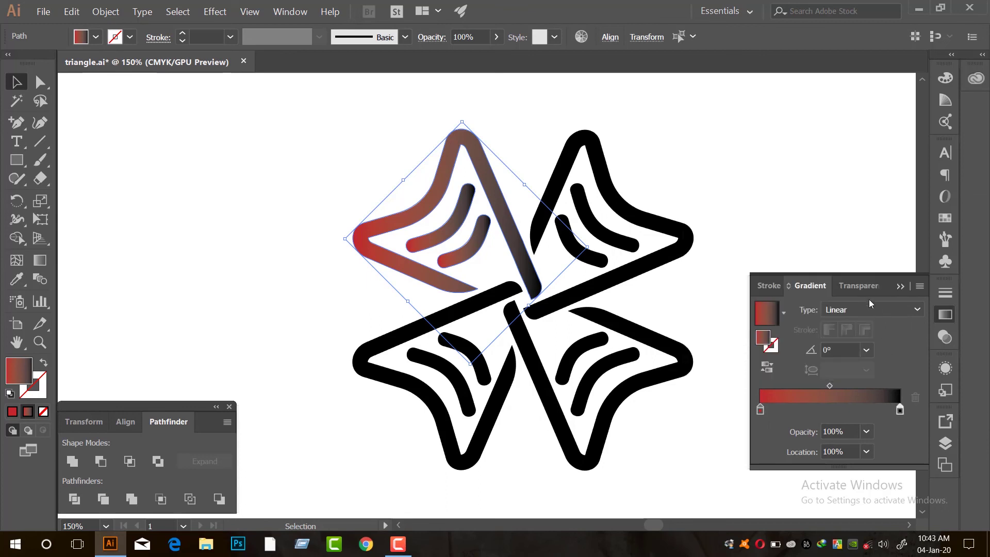
left_click(838, 254)
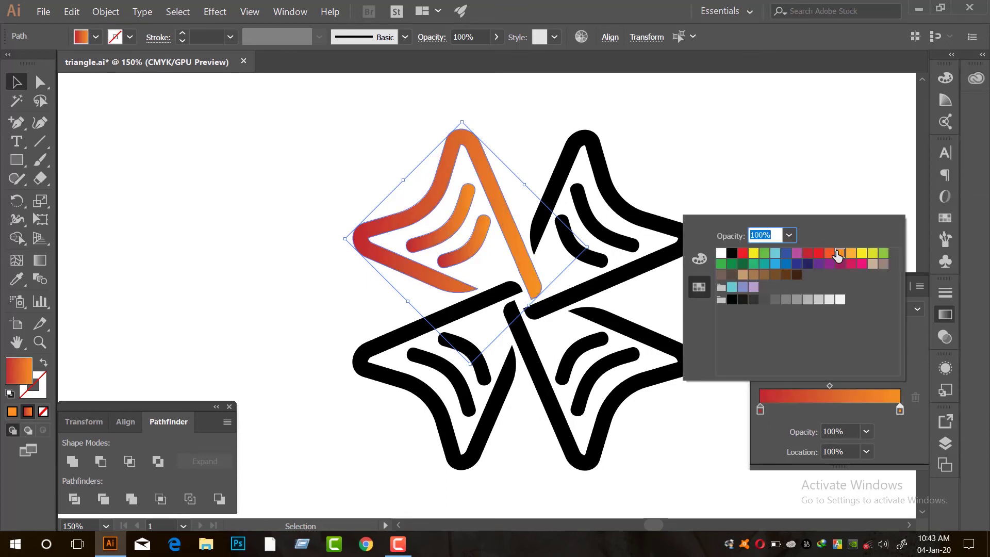
Step: Redirect the upper-left arm's gradient to run from red at the cross's centre outward to orange, at about 136°
left_click(695, 155)
left_click_drag(695, 154, 632, 157)
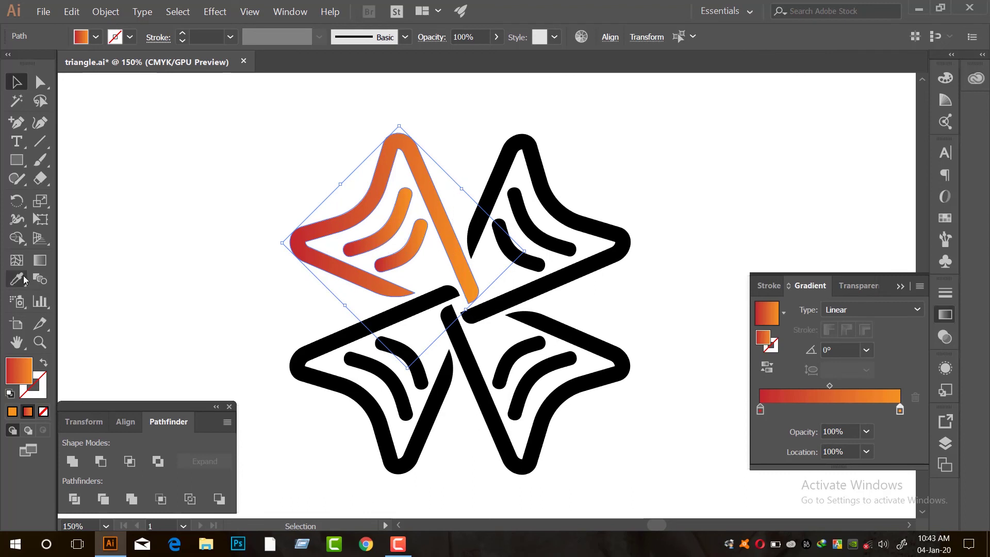
left_click(40, 260)
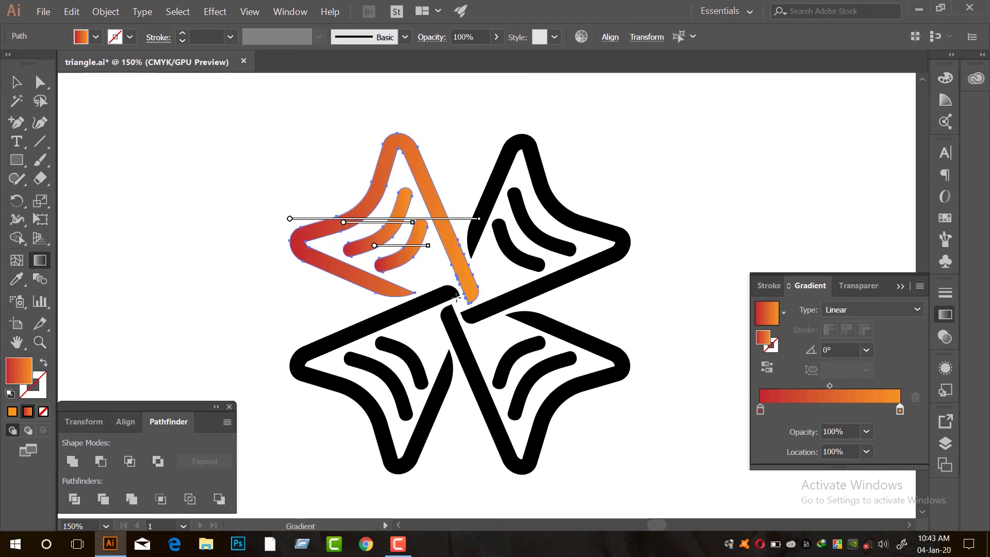
left_click_drag(459, 298, 356, 201)
left_click(17, 82)
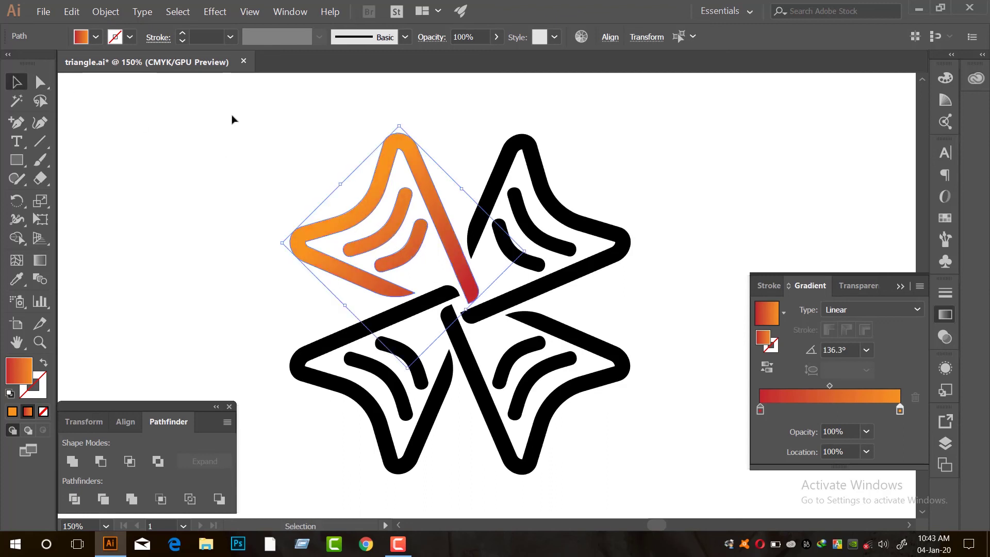
left_click(232, 116)
Step: Group the shapes of each of the four arms into its own group
scroll(340, 156, "down", 3)
scroll(340, 155, "up", 3)
left_click_drag(326, 112, 455, 234)
key("ctrl+g")
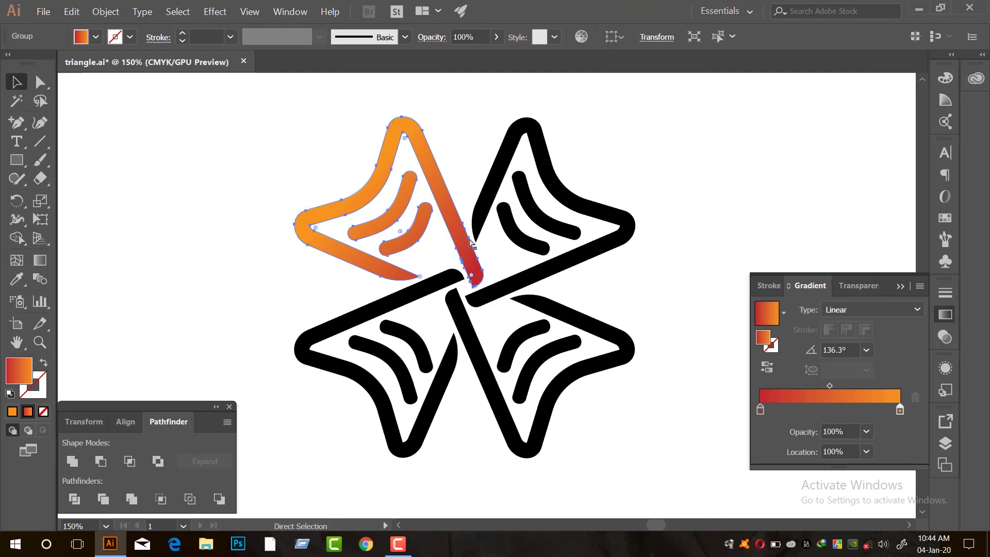
left_click_drag(505, 90, 585, 251)
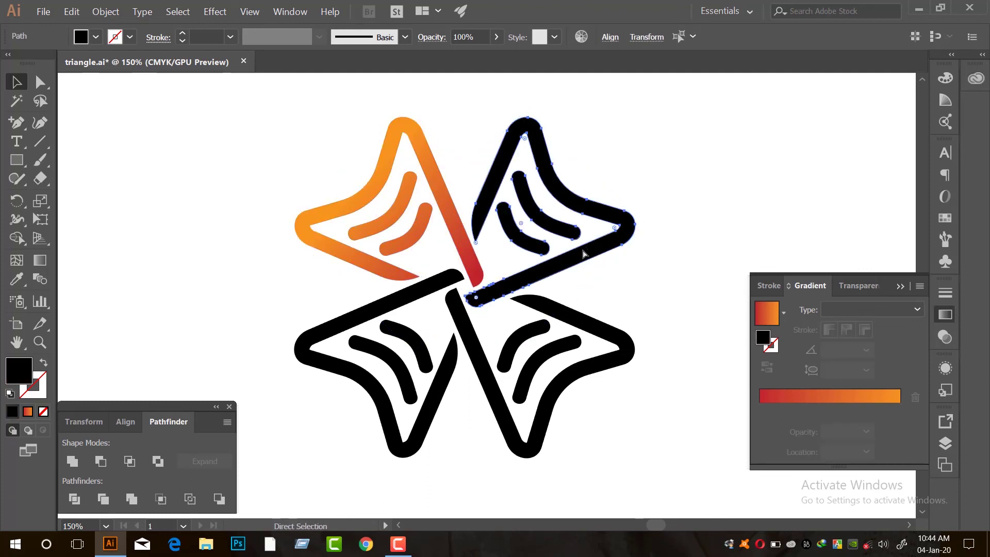
left_click_drag(625, 433, 504, 338)
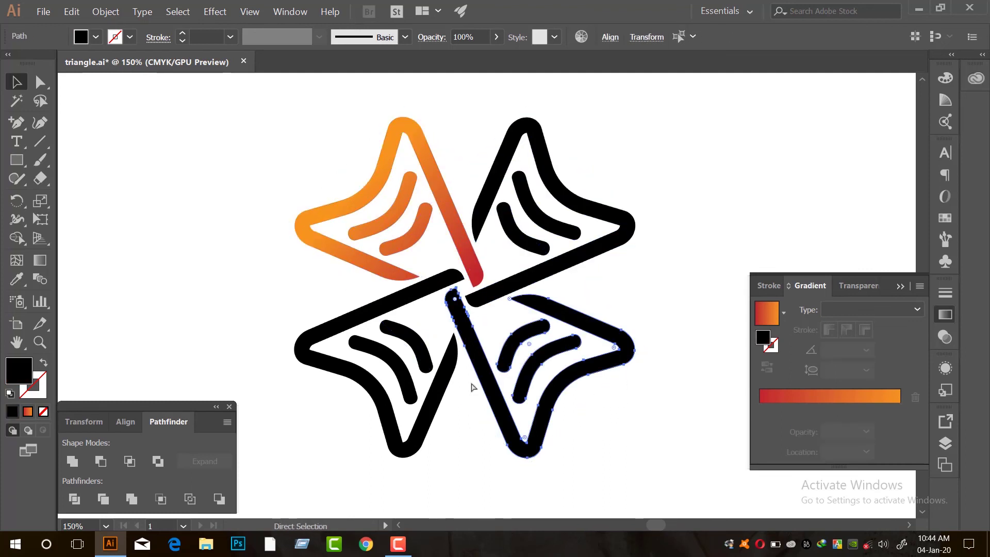
key("ctrl+g")
left_click_drag(440, 470, 363, 331)
key("ctrl+g")
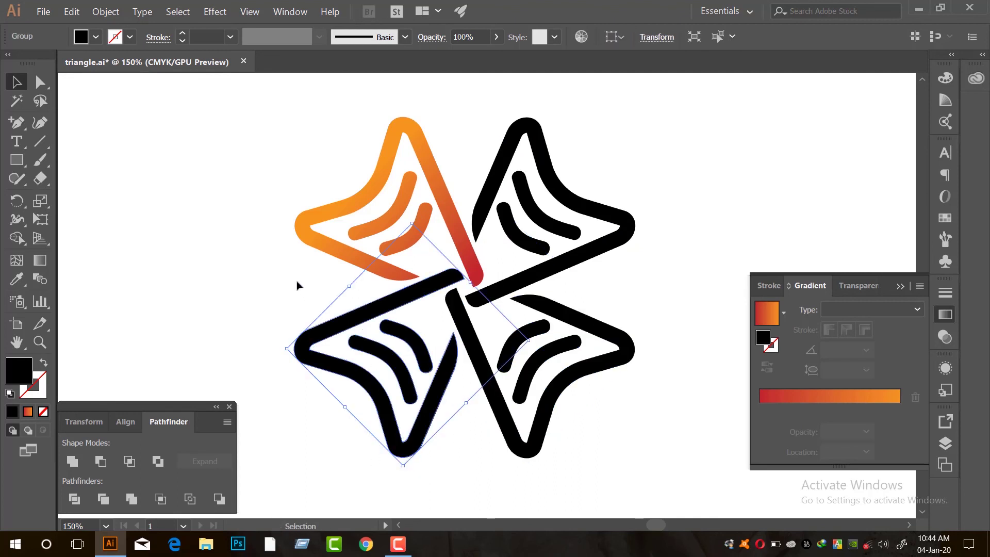
Step: Copy the upper-left arm's red-to-orange gradient to all four arms with the Eyedropper
left_click_drag(234, 126, 680, 498)
left_click(20, 279)
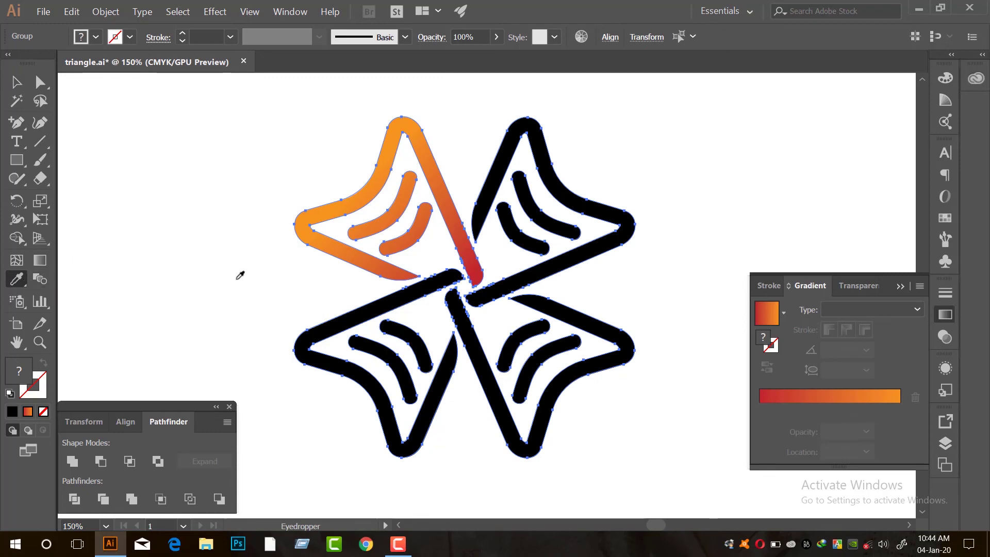
left_click(310, 220)
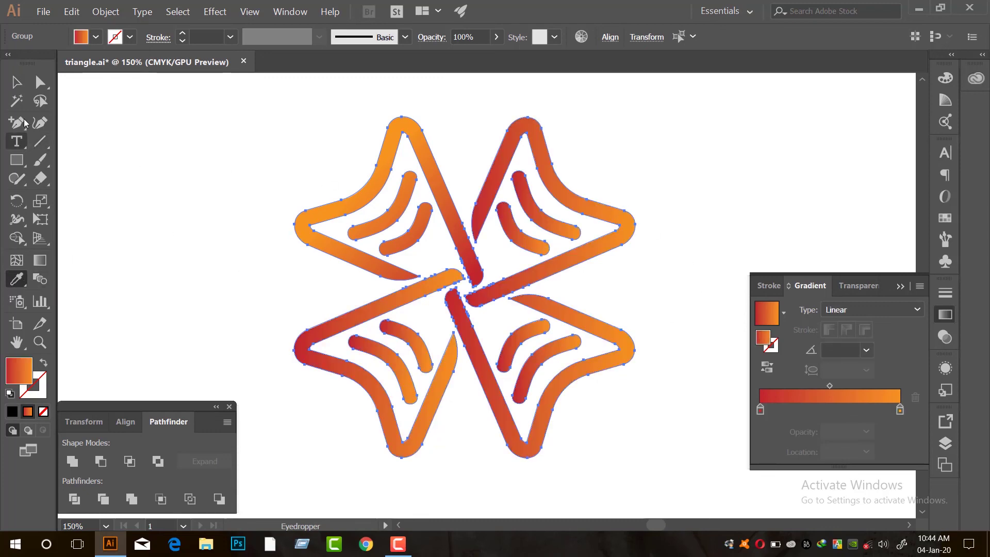
left_click(17, 82)
left_click(384, 199)
Step: Redirect the upper-right arm's gradient with the Gradient tool to run from red at the cross's centre to orange at the outer edge
scroll(385, 199, "down", 2)
scroll(388, 228, "up", 2)
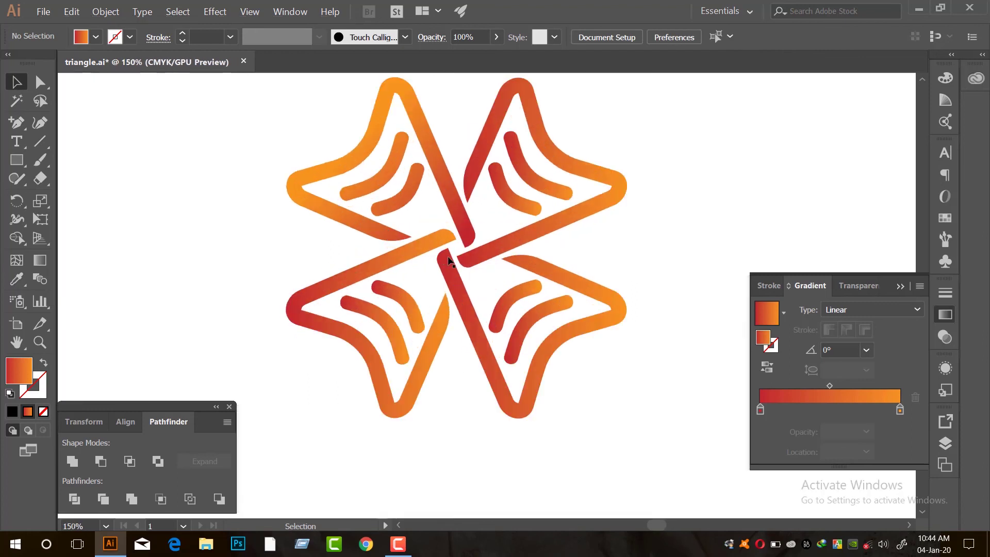
left_click_drag(536, 234, 540, 259)
left_click(537, 260)
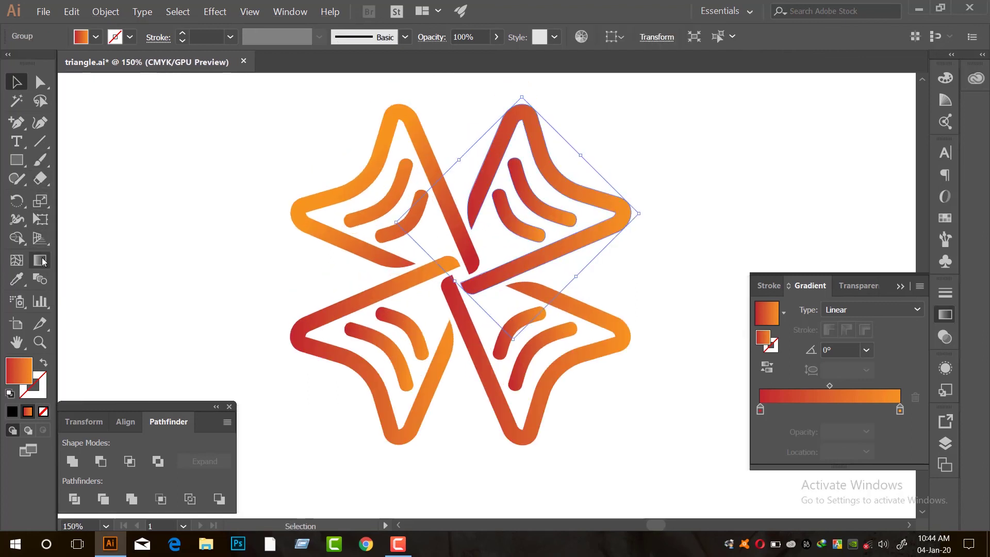
left_click(902, 287)
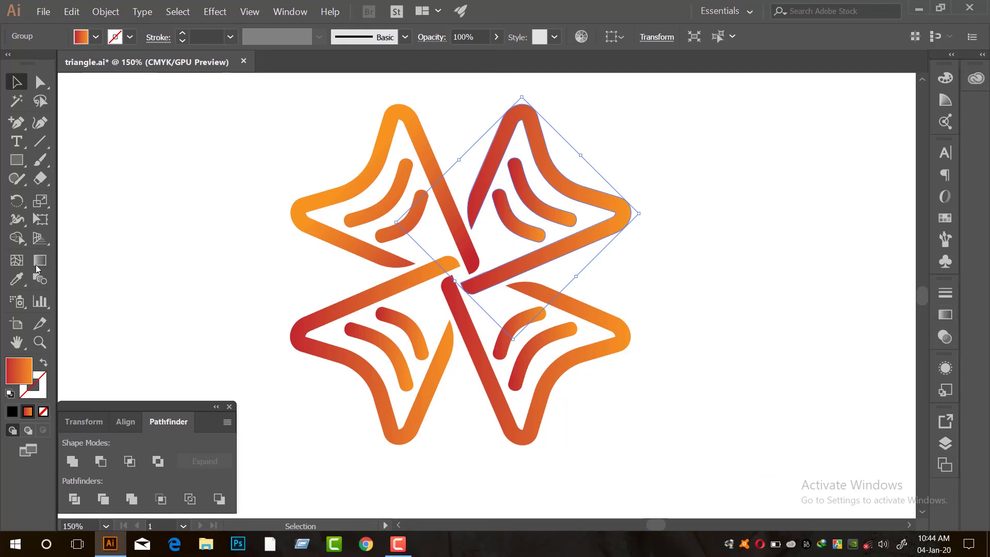
left_click(945, 316)
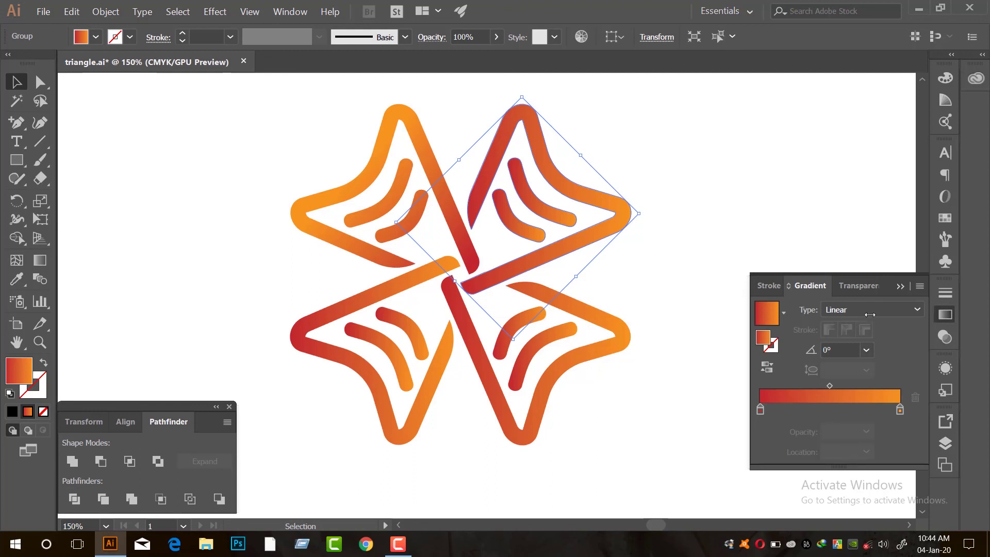
left_click(39, 267)
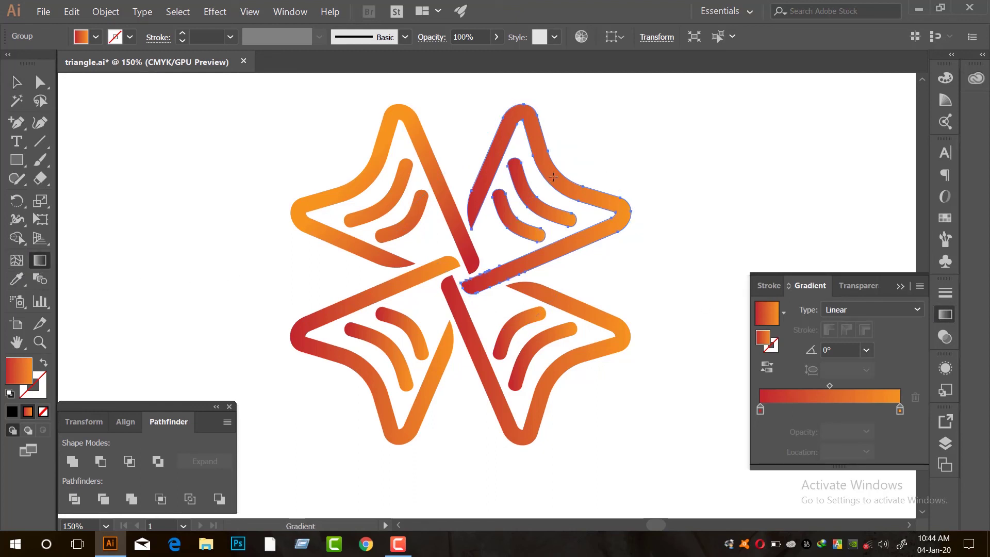
left_click_drag(553, 173, 556, 200)
Step: Redirect the two lower arms' gradients from red at the centre outward to orange, at about -44° for the right arm and -132° for the left
left_click(554, 309, "ctrl")
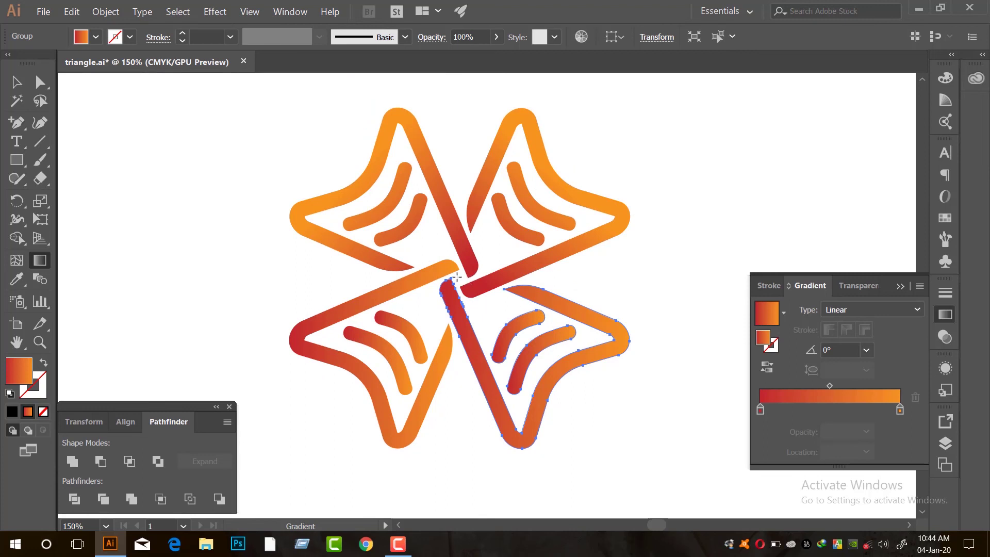
left_click_drag(456, 277, 564, 384)
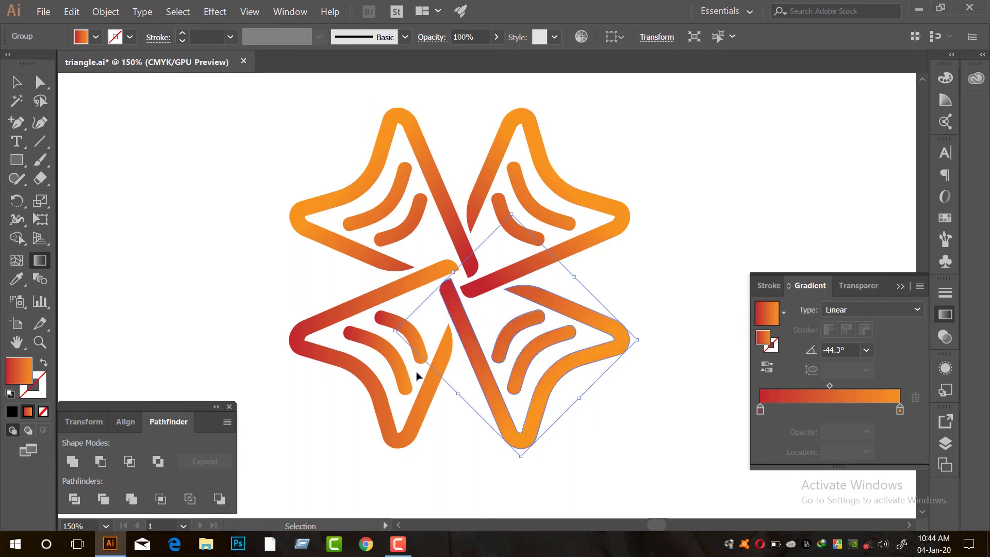
left_click(426, 389, "ctrl")
left_click_drag(458, 268, 363, 380)
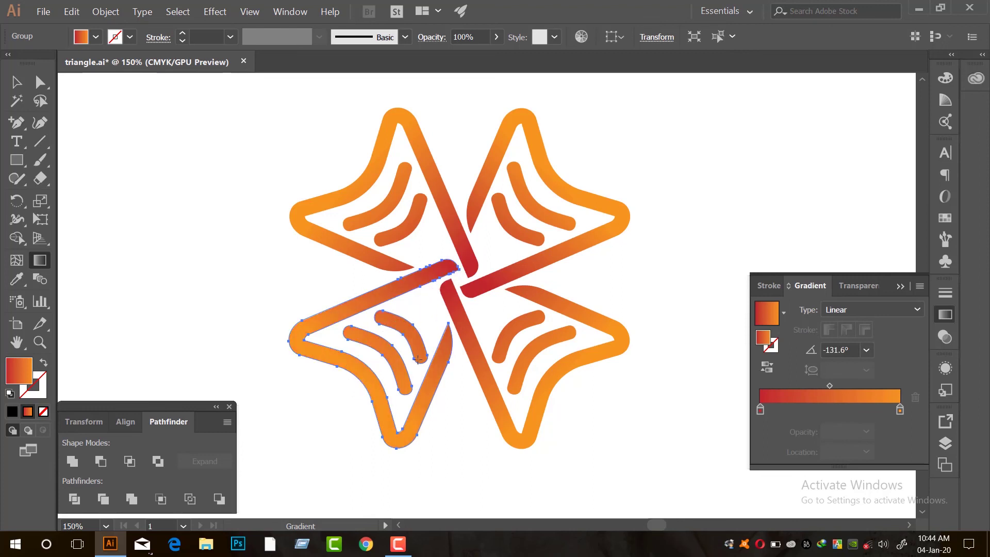
left_click(15, 84)
left_click(415, 226)
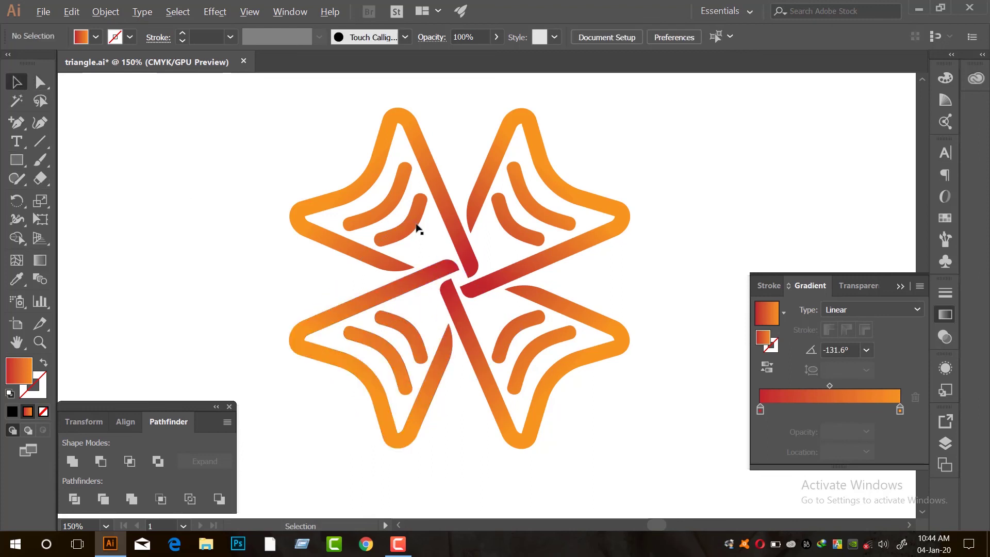
scroll(416, 225, "down", 3)
scroll(391, 210, "up", 2)
left_click_drag(337, 148, 668, 468)
left_click_drag(629, 388, 635, 380)
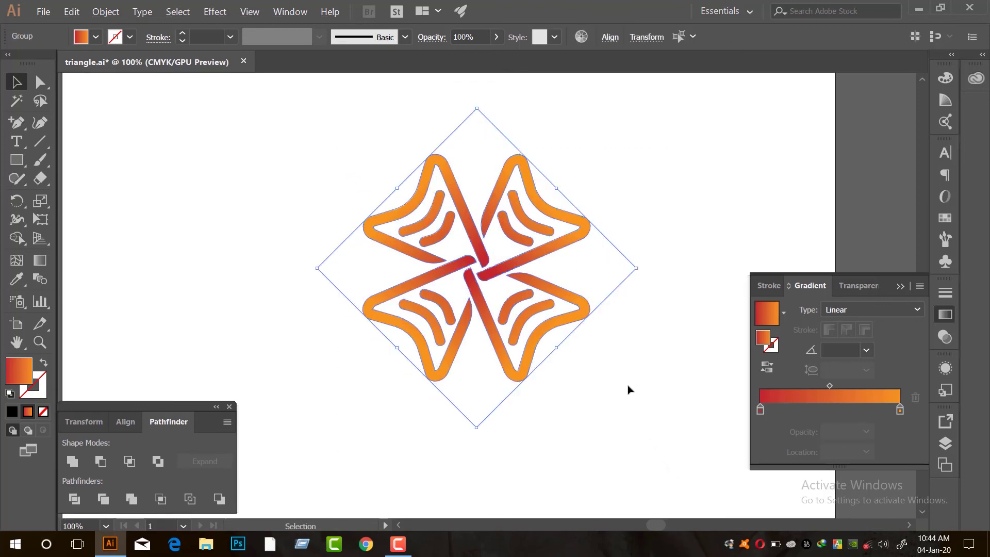
scroll(506, 286, "up", 4, "alt")
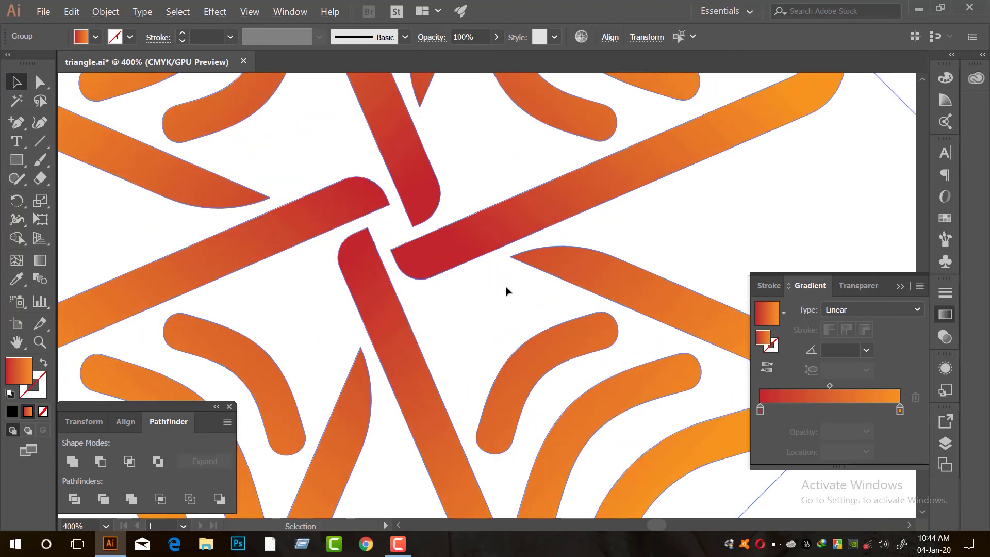
scroll(503, 281, "down", 4, "alt")
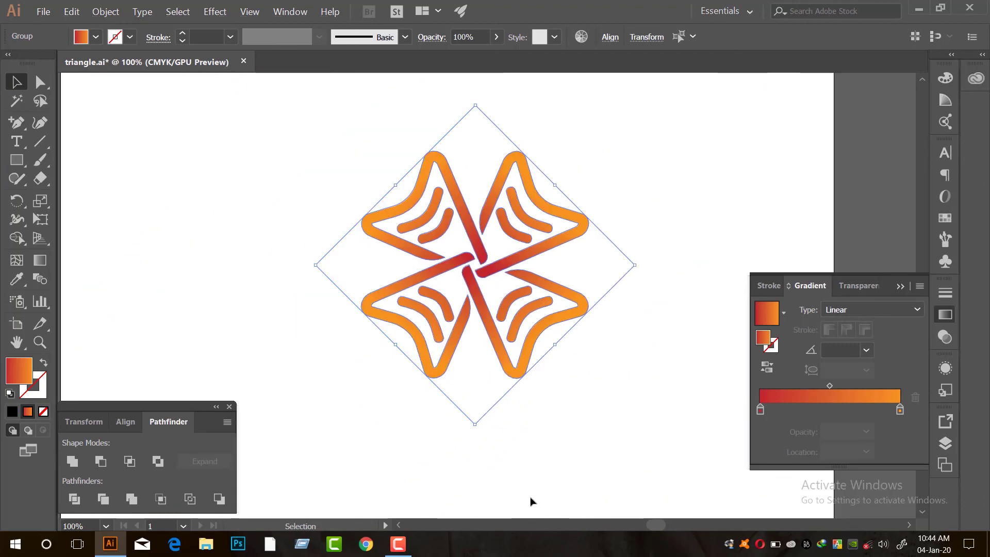
left_click(398, 544)
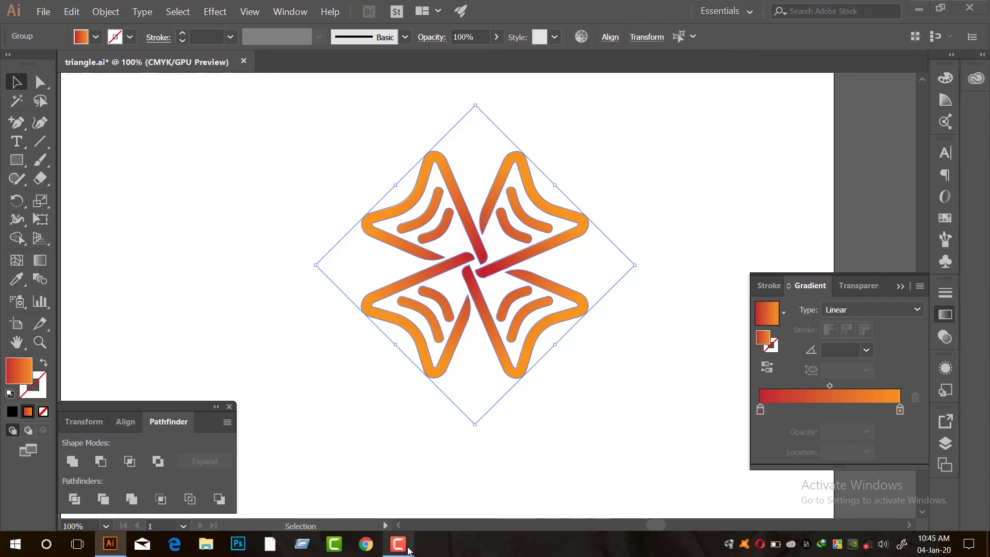